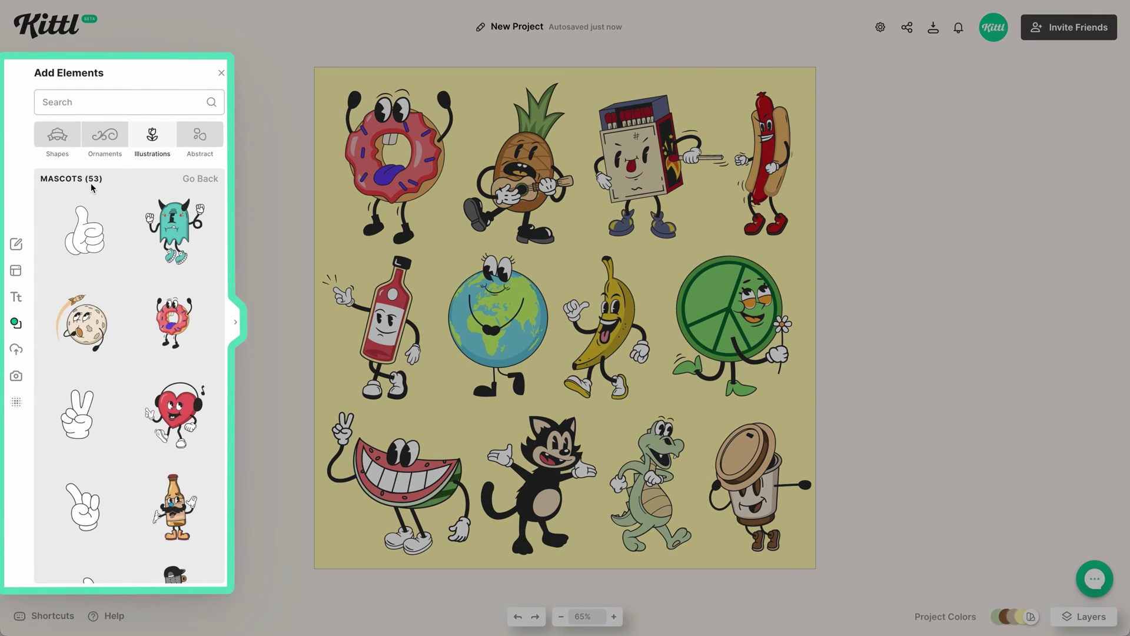
Browse the Mascots illustrations to examine the available cartoon characters
scroll(134, 212, "down", 2)
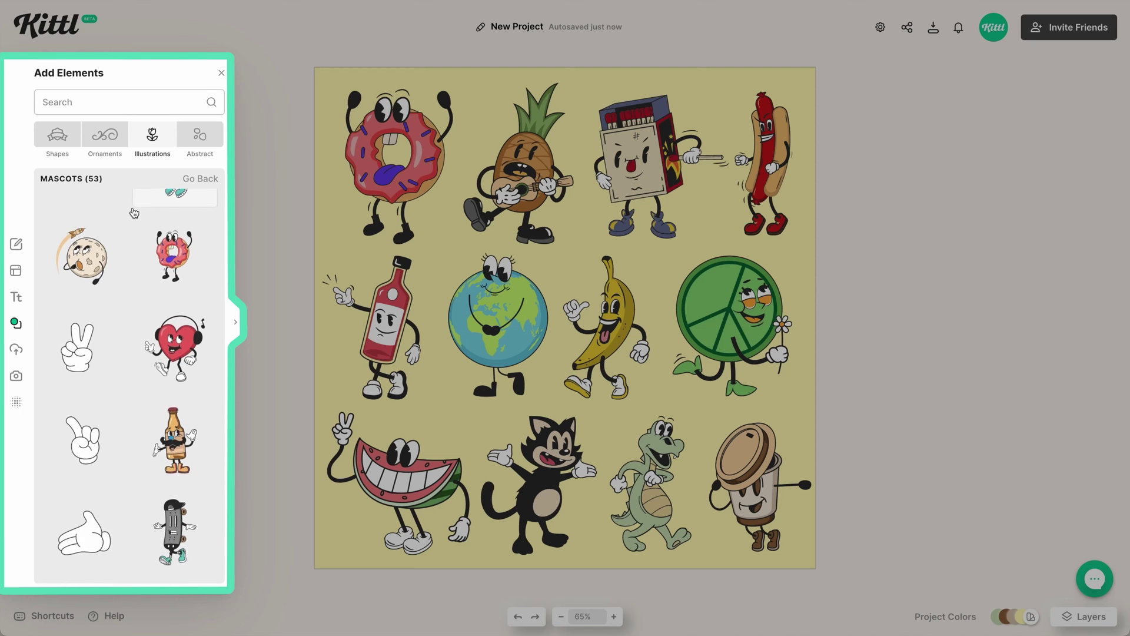
scroll(135, 213, "down", 2)
scroll(171, 406, "down", 3)
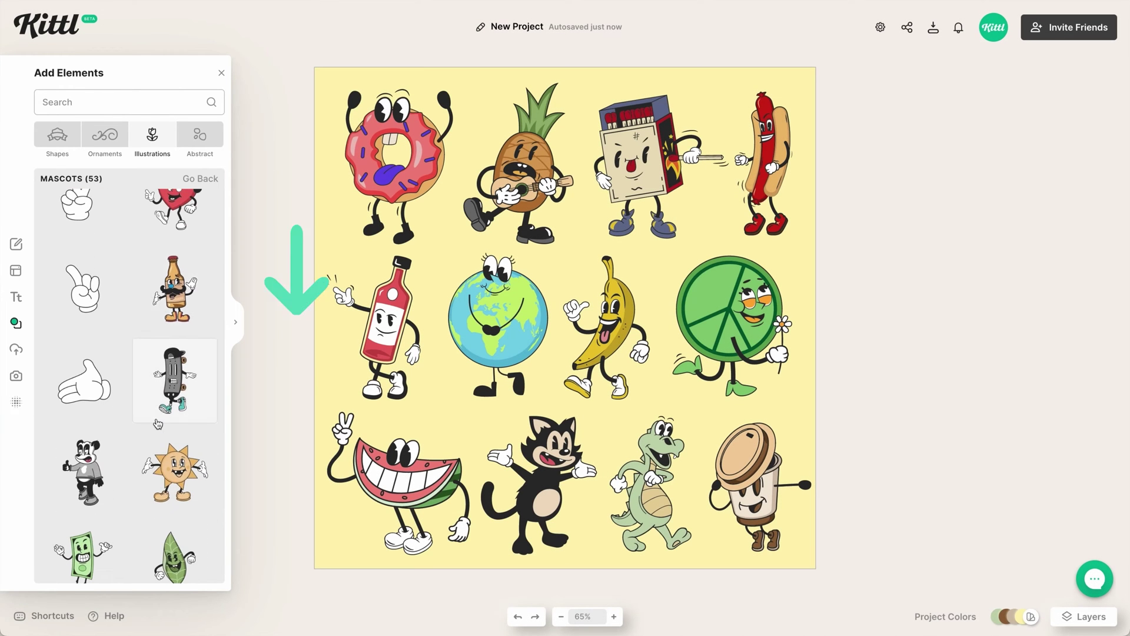
scroll(158, 423, "down", 4)
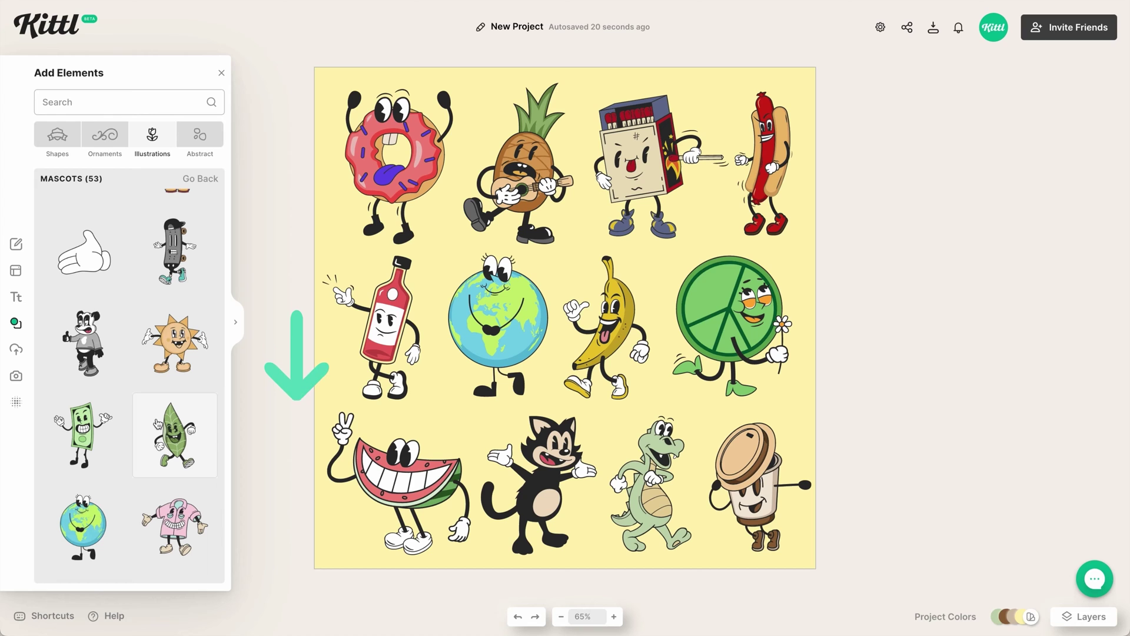
scroll(158, 423, "down", 4)
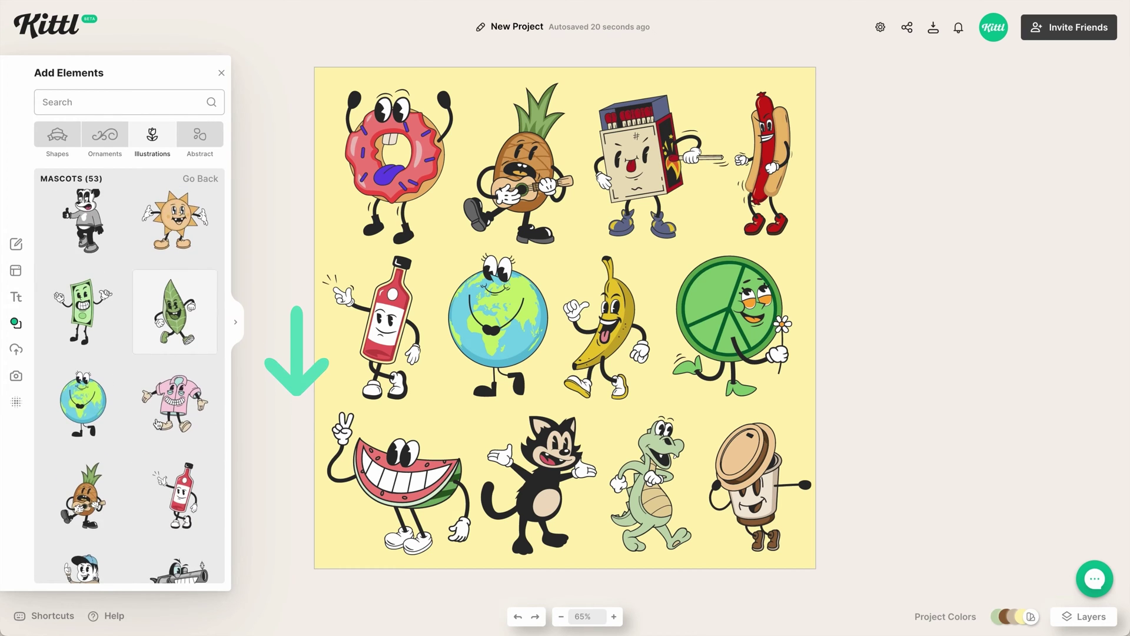
scroll(158, 424, "down", 4)
scroll(157, 424, "down", 15)
scroll(158, 423, "down", 10)
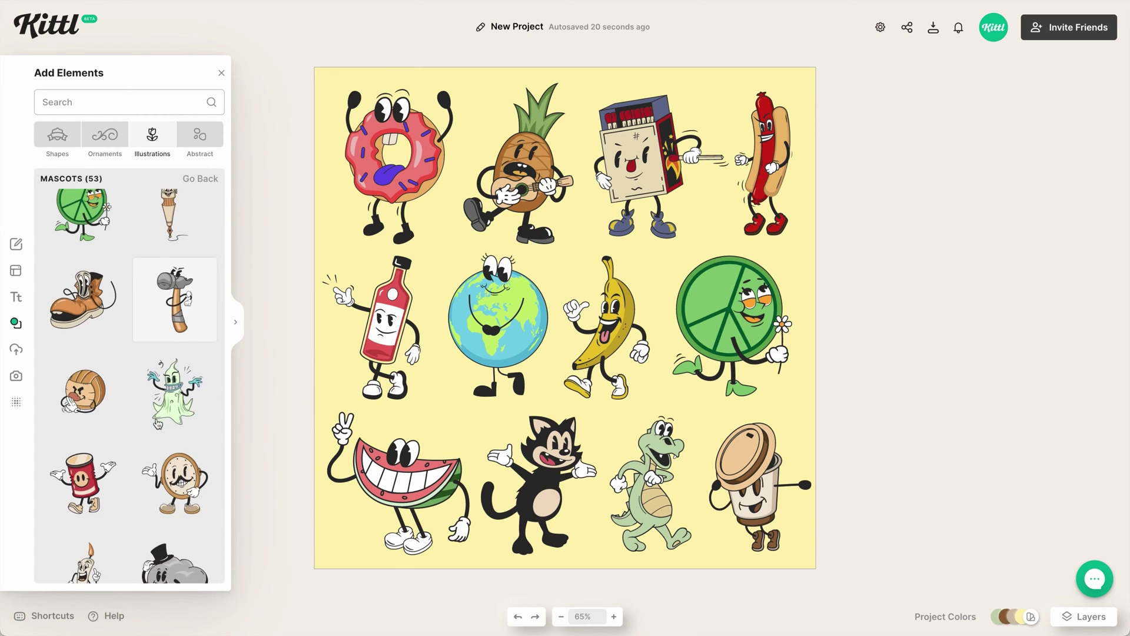
scroll(189, 350, "down", 4)
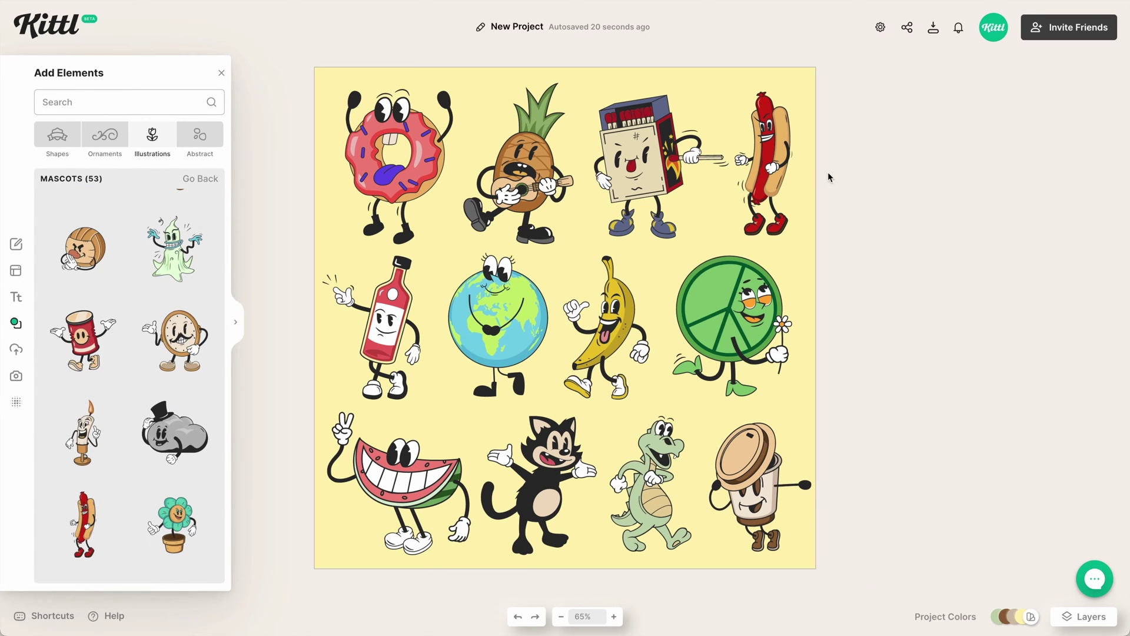
Create a new blank project and open its artboard size settings
left_click(16, 251)
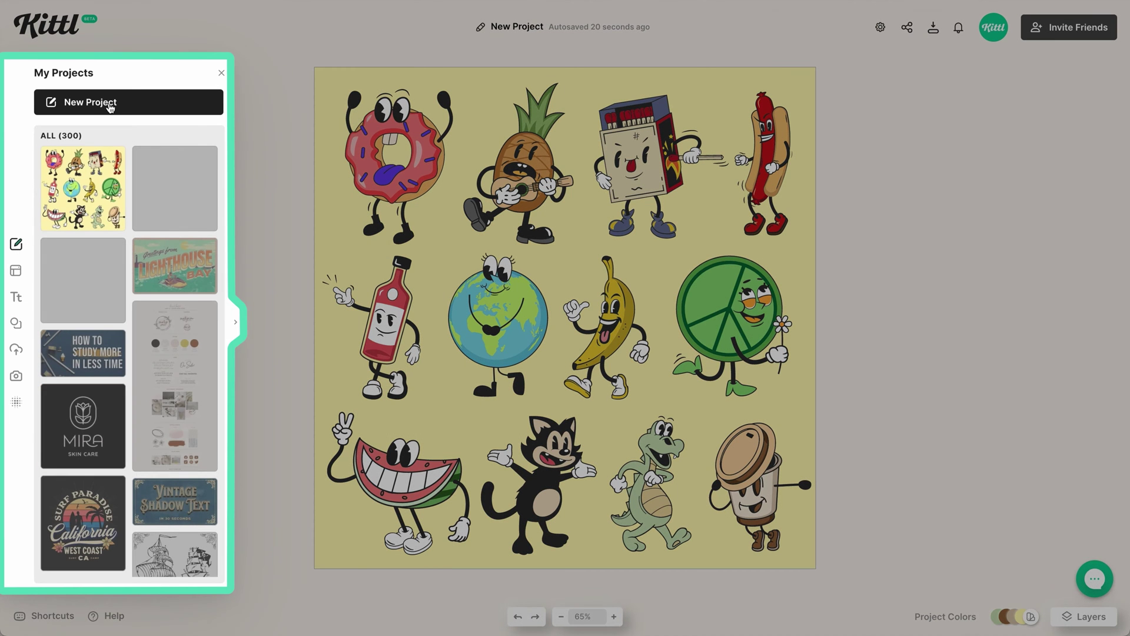
left_click(110, 103)
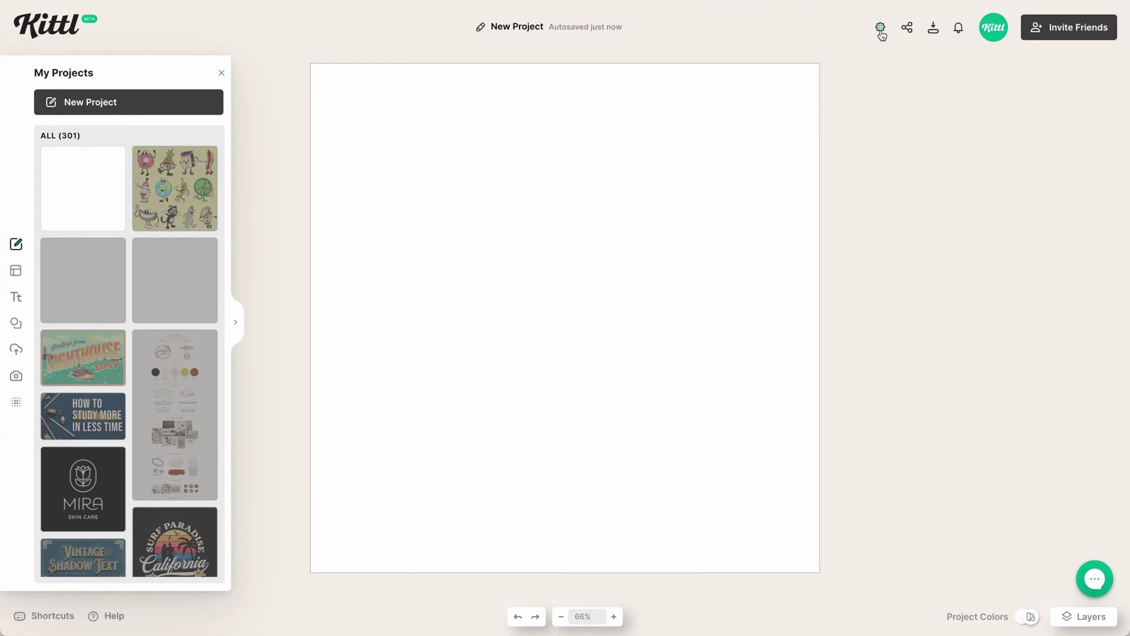
left_click(880, 30)
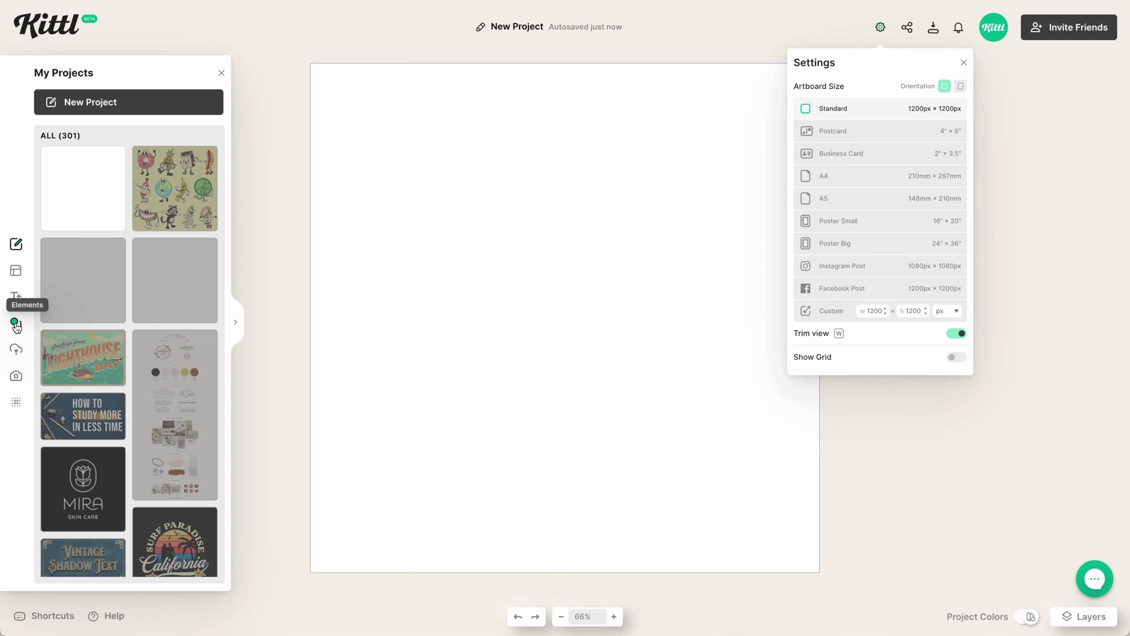
Add a basic circle shape and enlarge it from its center until it nearly fills the artboard
left_click(15, 325)
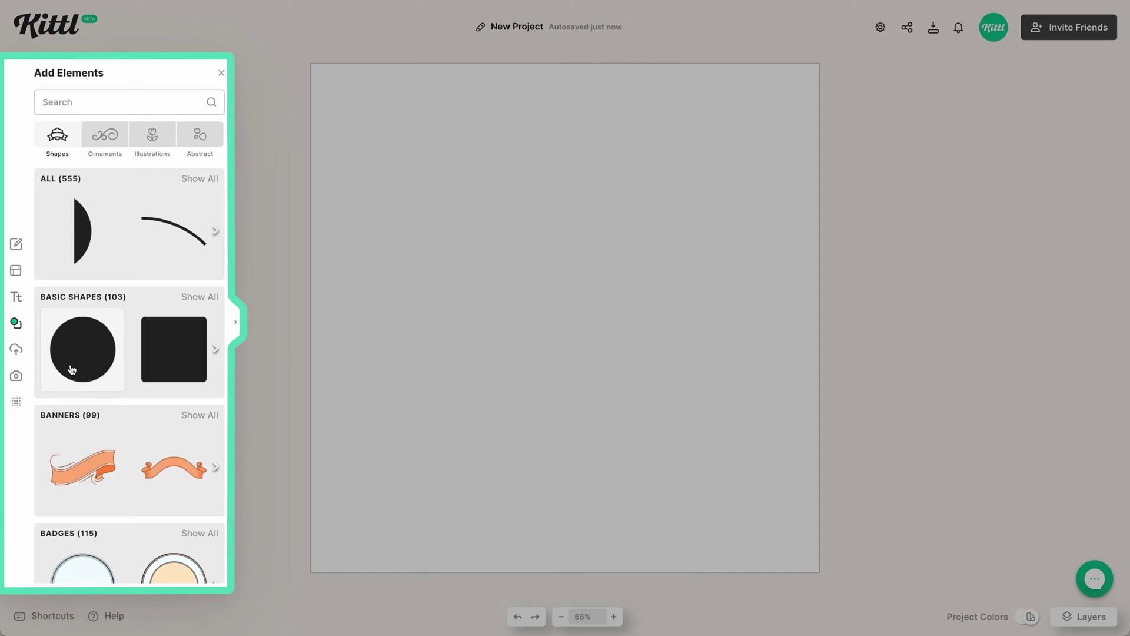
left_click(93, 372)
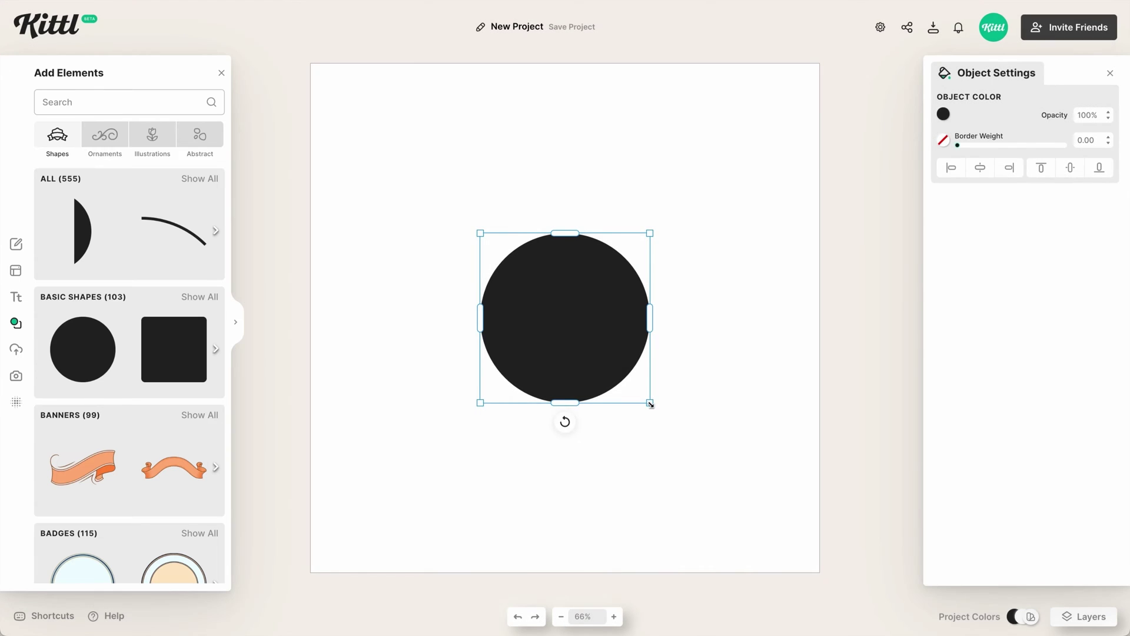
left_click_drag(650, 403, 781, 526)
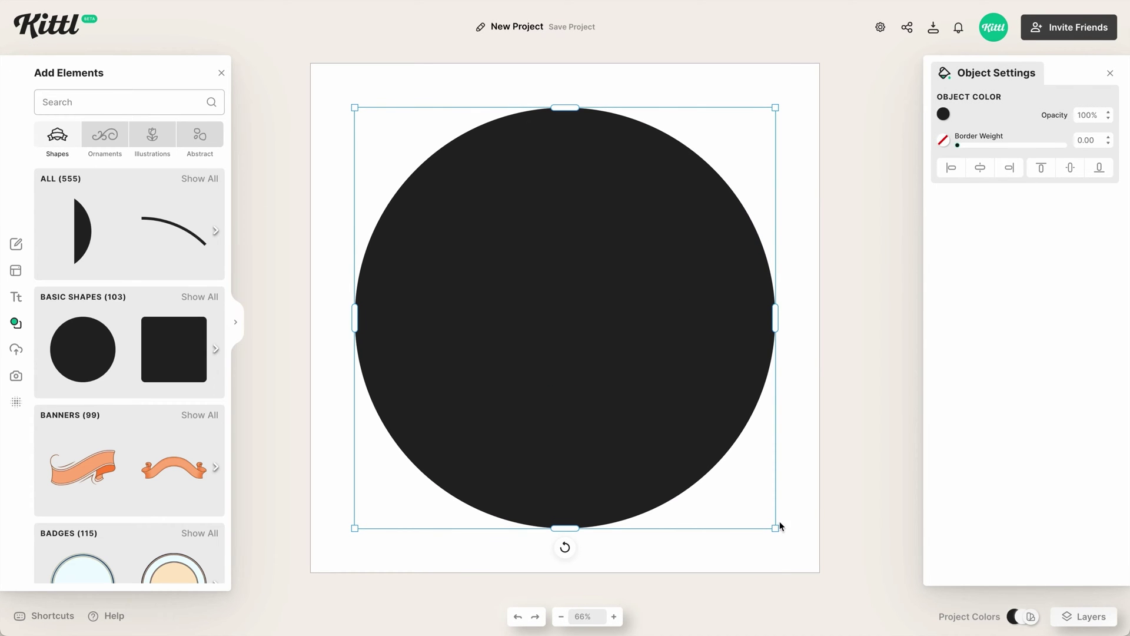
Fill the large circle with light pink (f6bddf)
left_click(943, 114)
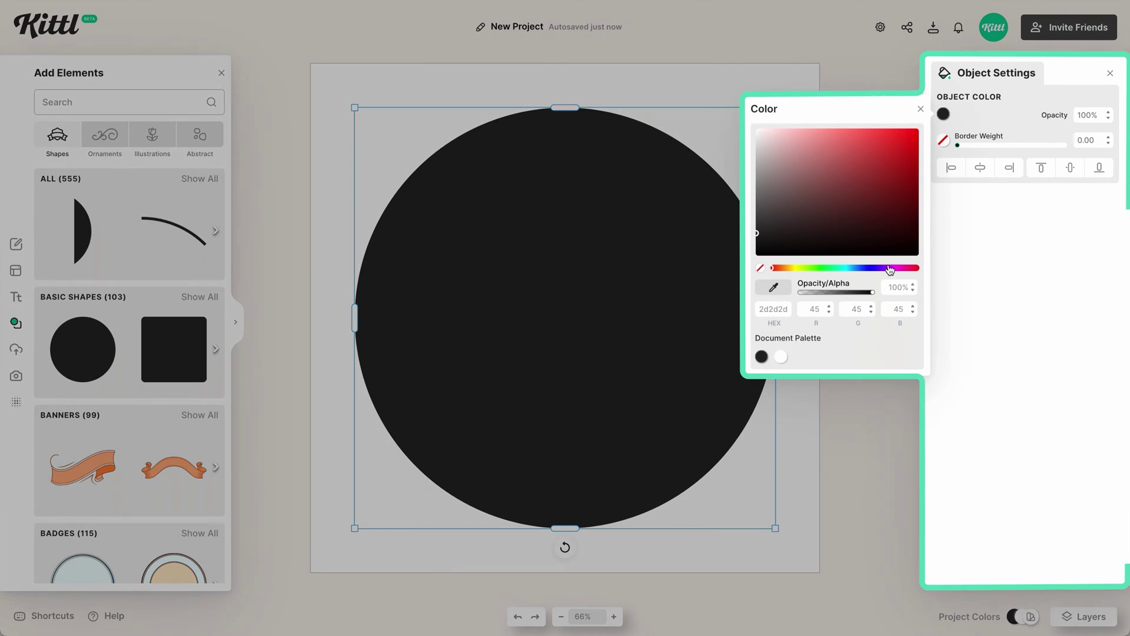
left_click_drag(842, 140, 795, 138)
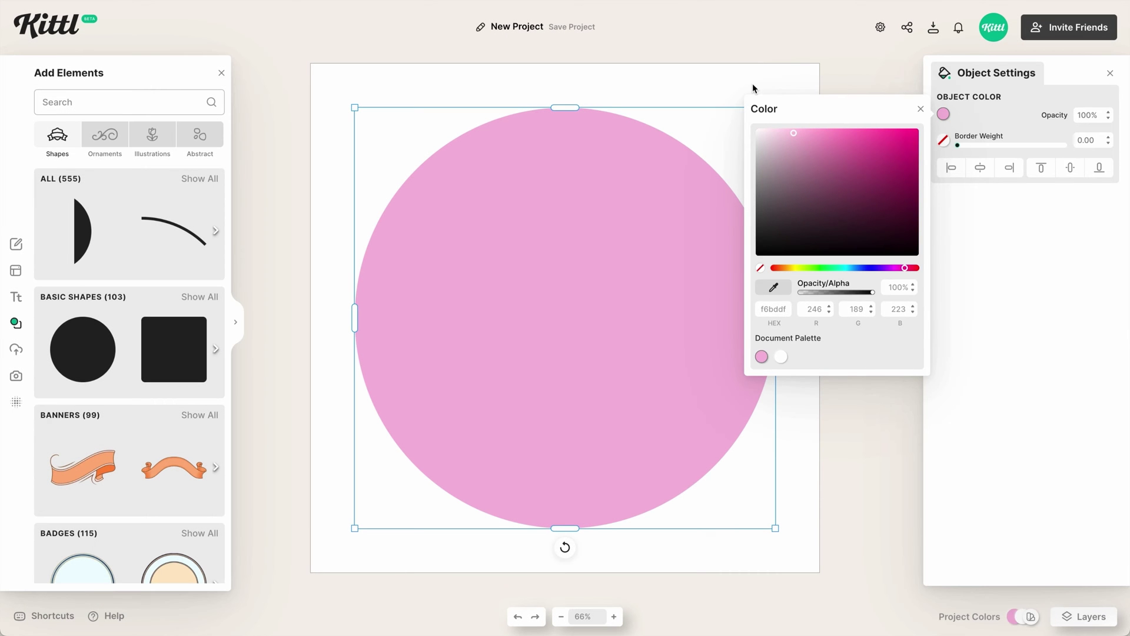
left_click(752, 83)
left_click(692, 211)
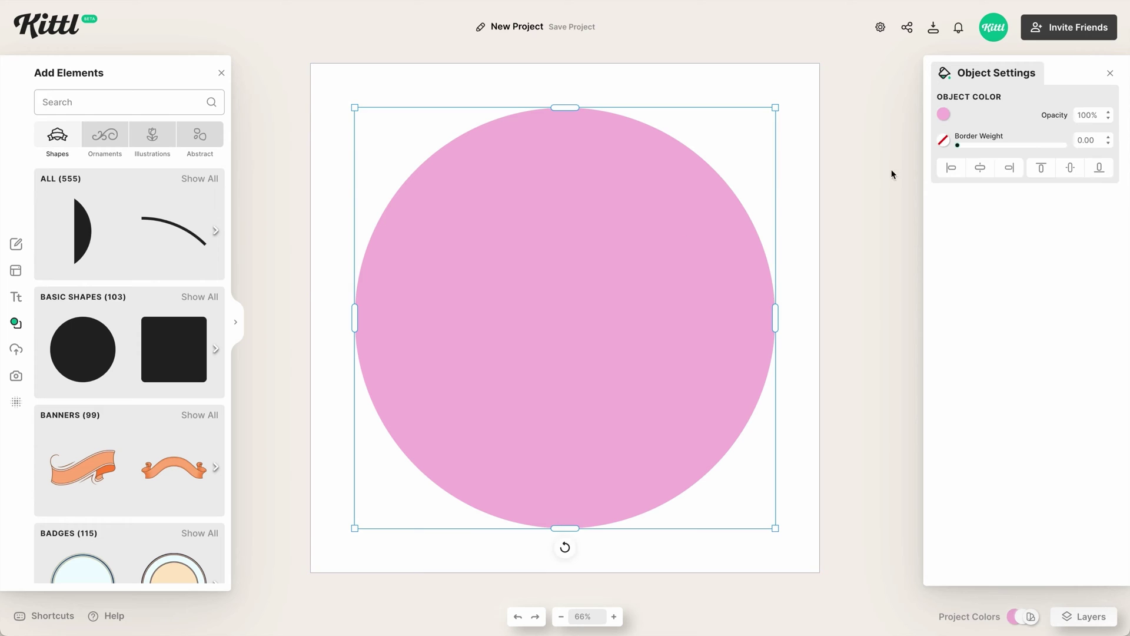
Give the pink circle a border with weight 6.00 and color it red (ff4141)
left_click(1087, 142)
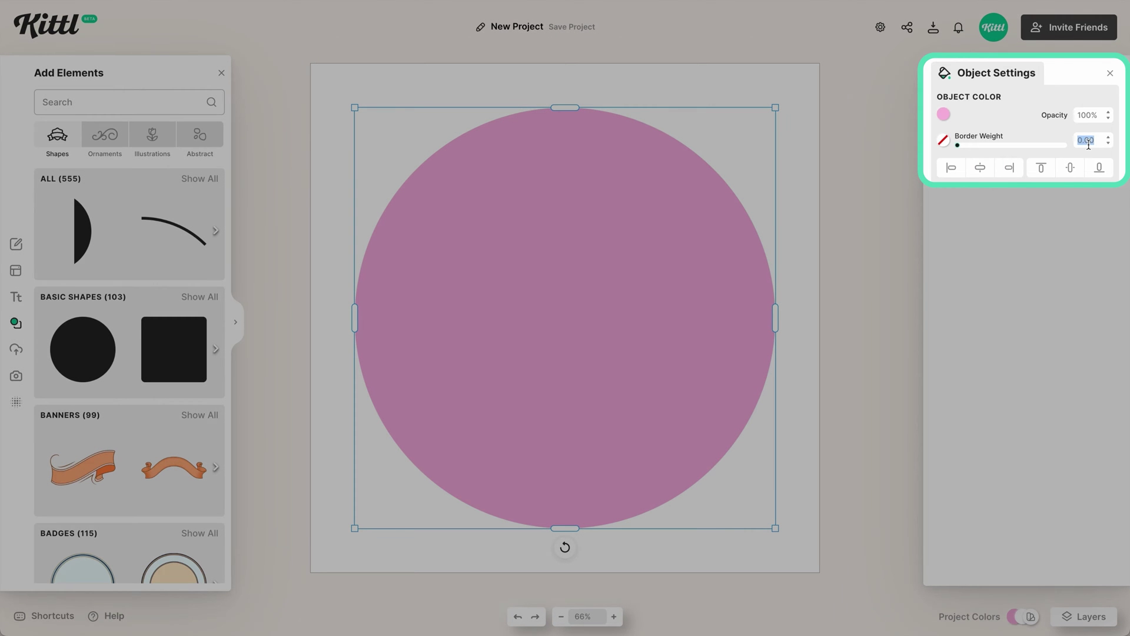
key("Return")
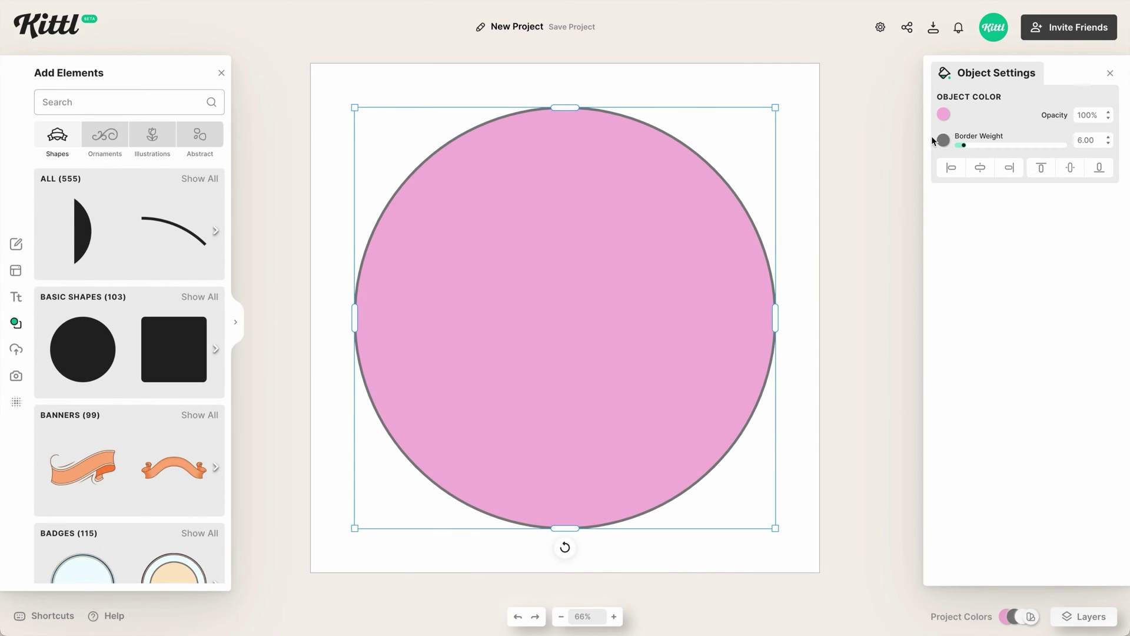
left_click(944, 140)
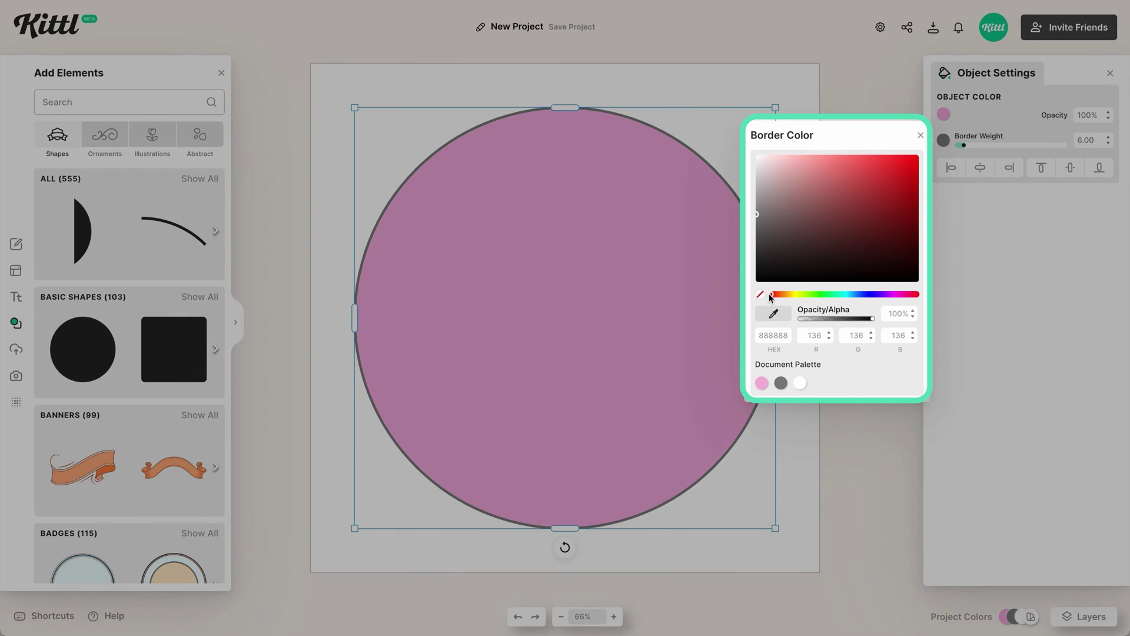
left_click_drag(909, 167, 883, 160)
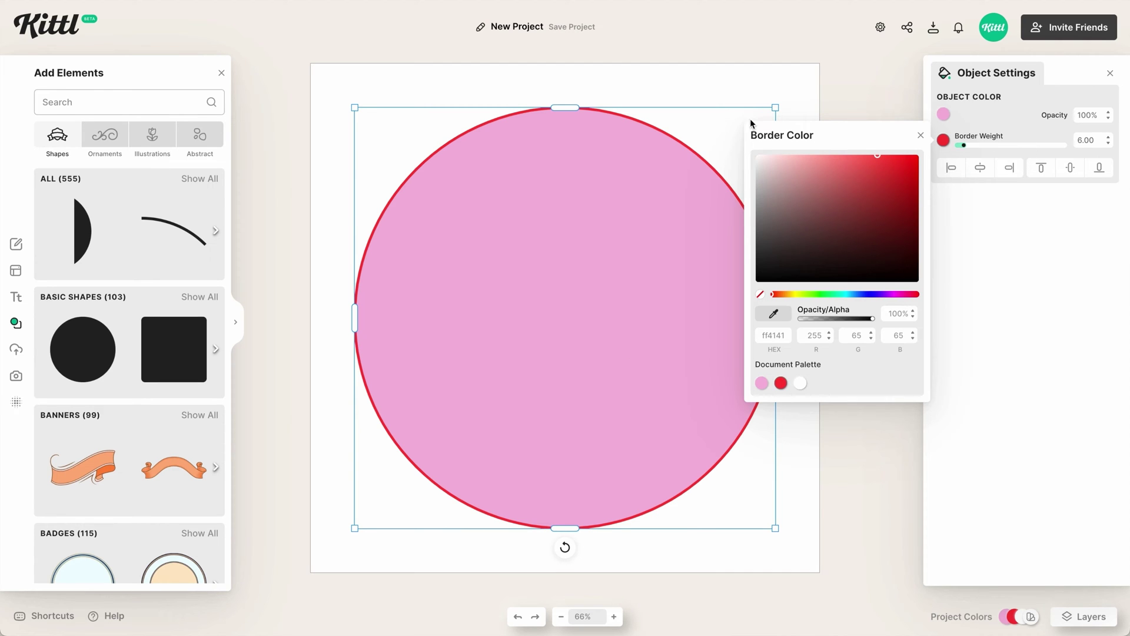
left_click(792, 81)
left_click(622, 292)
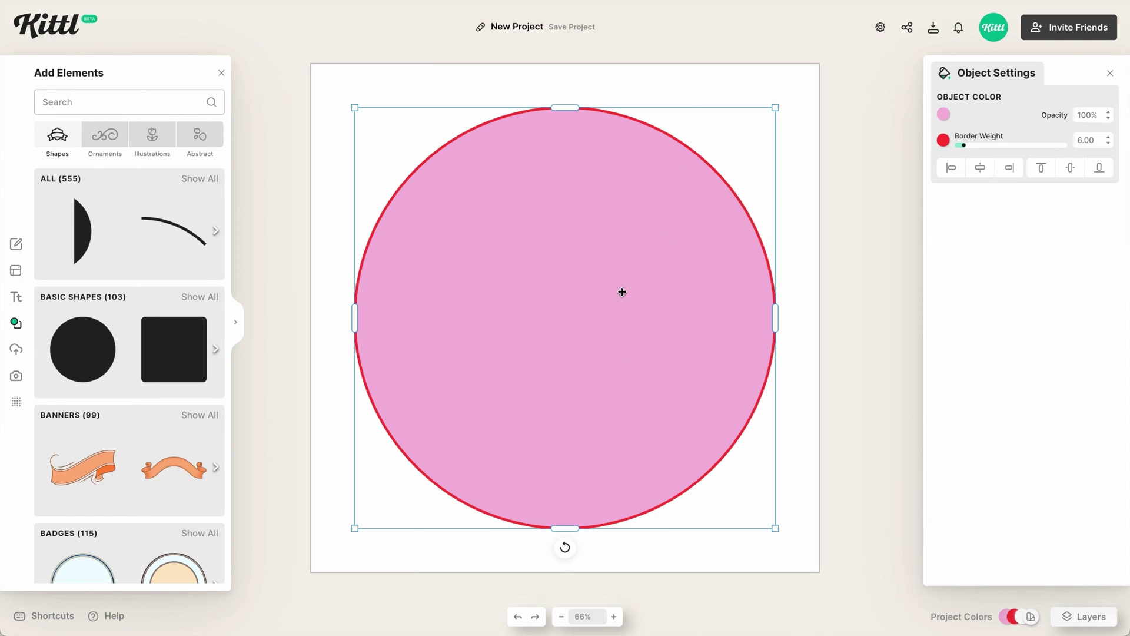
Center the circle horizontally and vertically on the artboard, and scale a pasted copy down concentrically inside it
left_click(977, 170)
left_click(1070, 167)
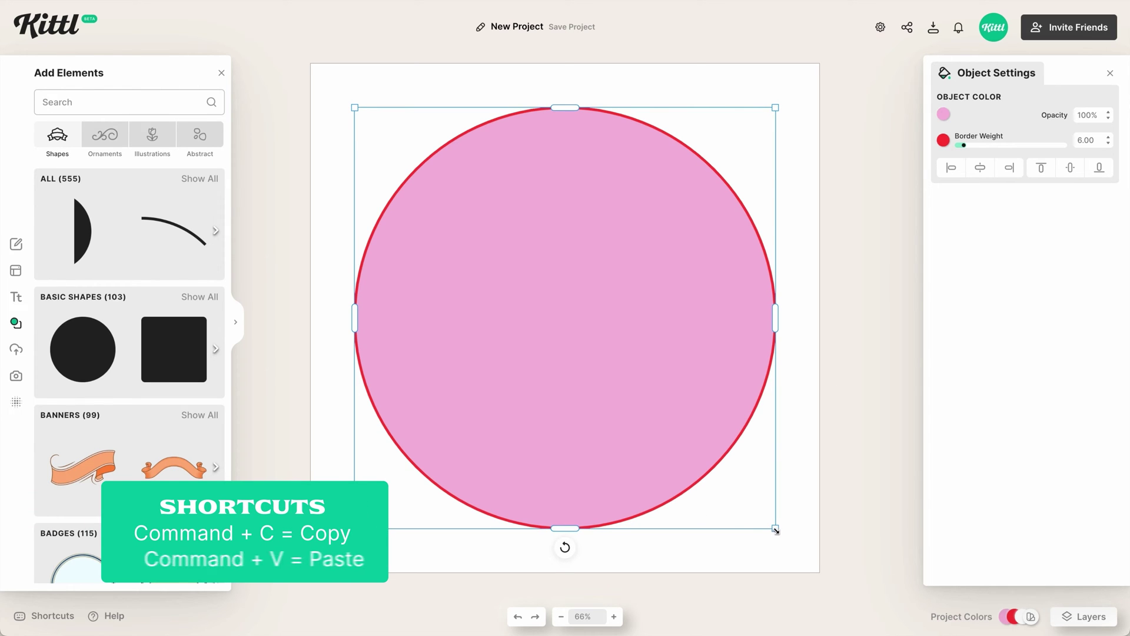
left_click_drag(775, 530, 709, 463)
Remove the inner circle's border by setting its weight to 0.00, and fill it with orange
left_click(965, 146)
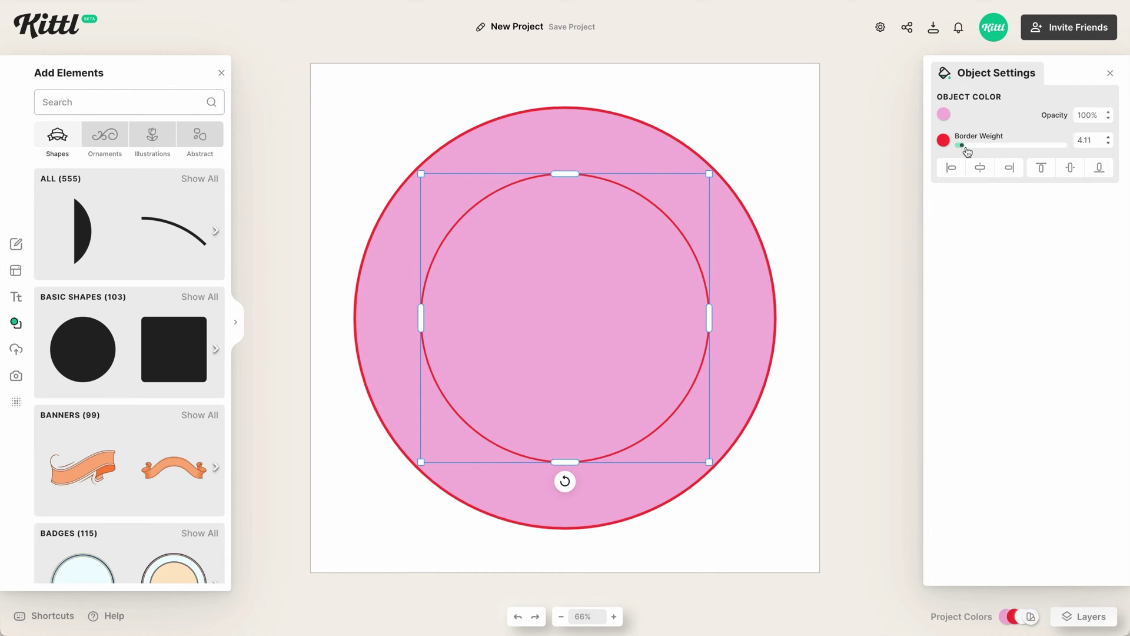
left_click_drag(965, 147, 946, 145)
left_click(943, 113)
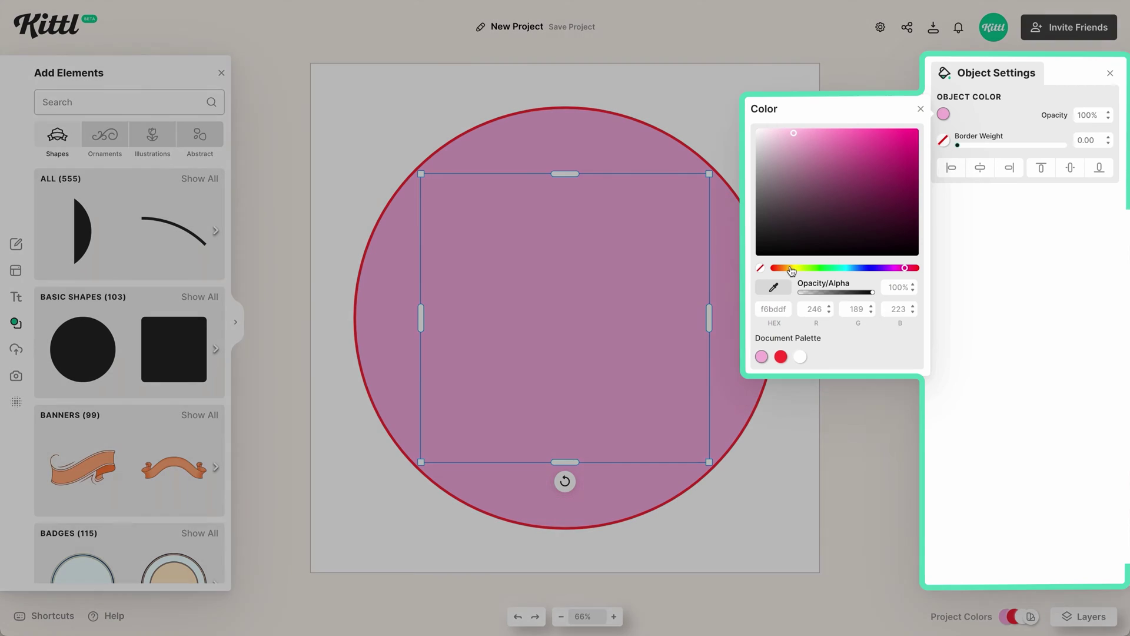
left_click(786, 268)
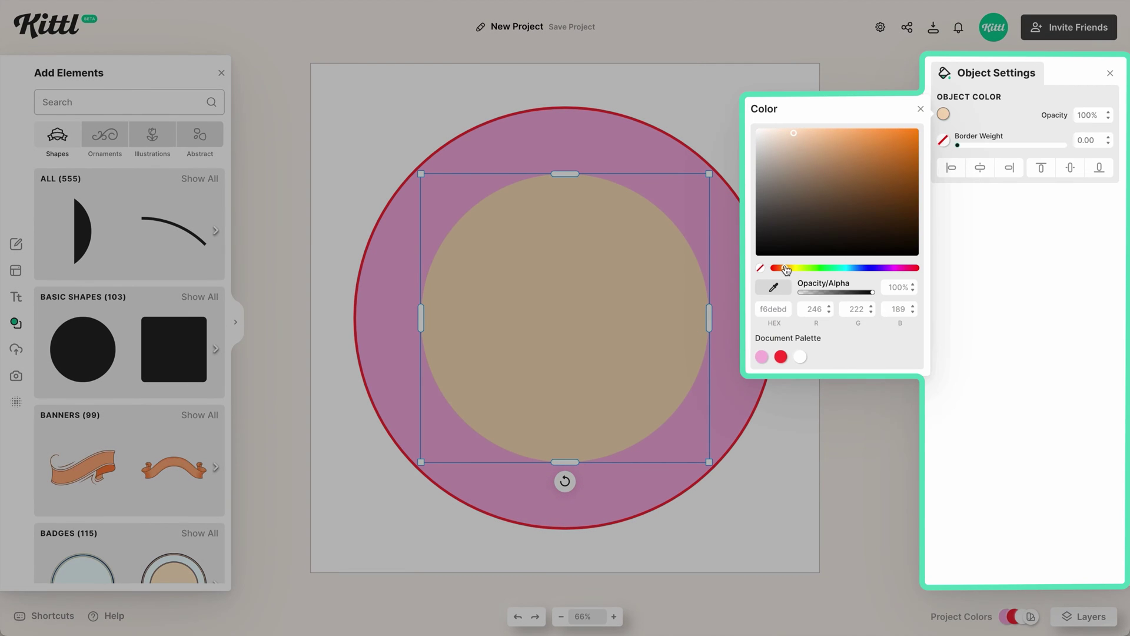
left_click_drag(786, 268, 778, 268)
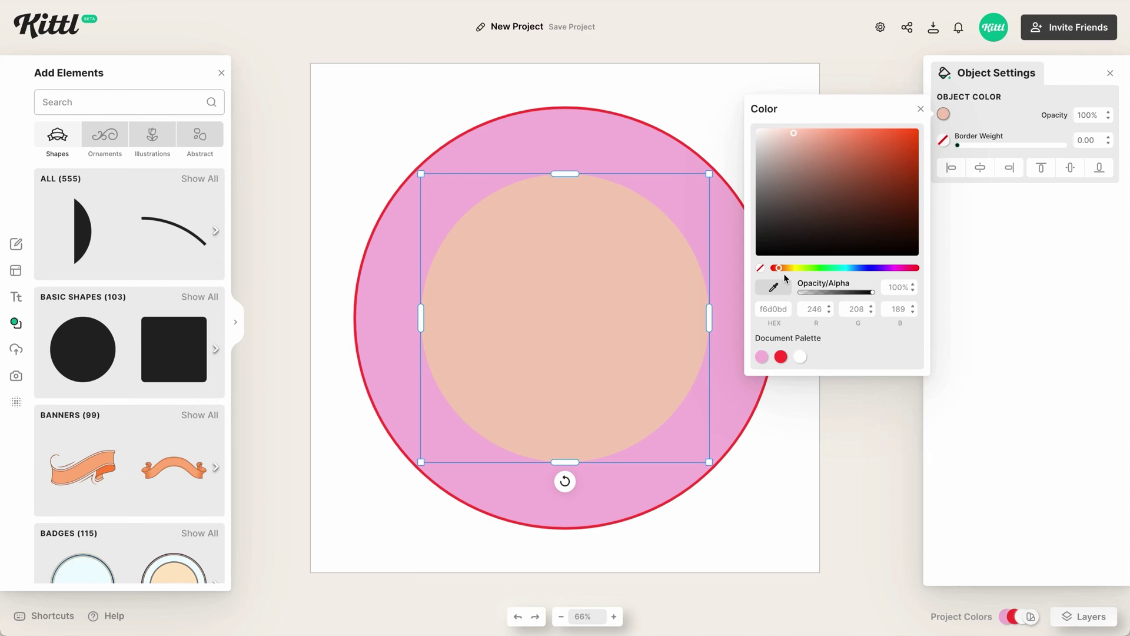
left_click_drag(784, 272, 783, 271)
left_click_drag(853, 171, 847, 132)
Add the red sunset illustration with straight horizontal stripes and fit it to the width and upper edge of the inner orange circle
left_click(152, 135)
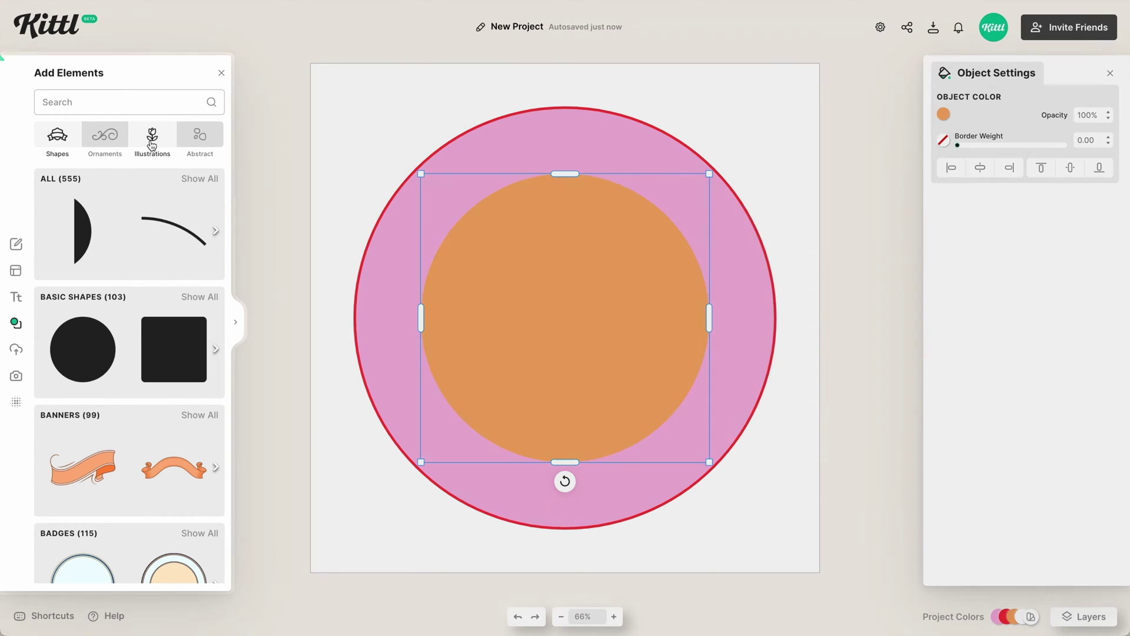
left_click(199, 178)
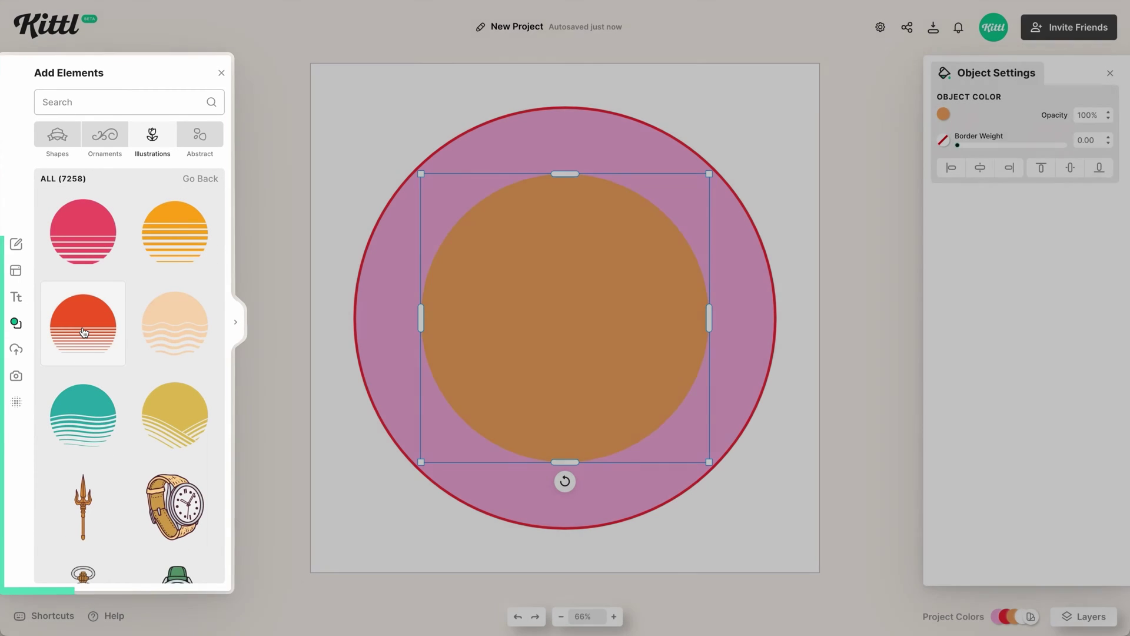
left_click(83, 327)
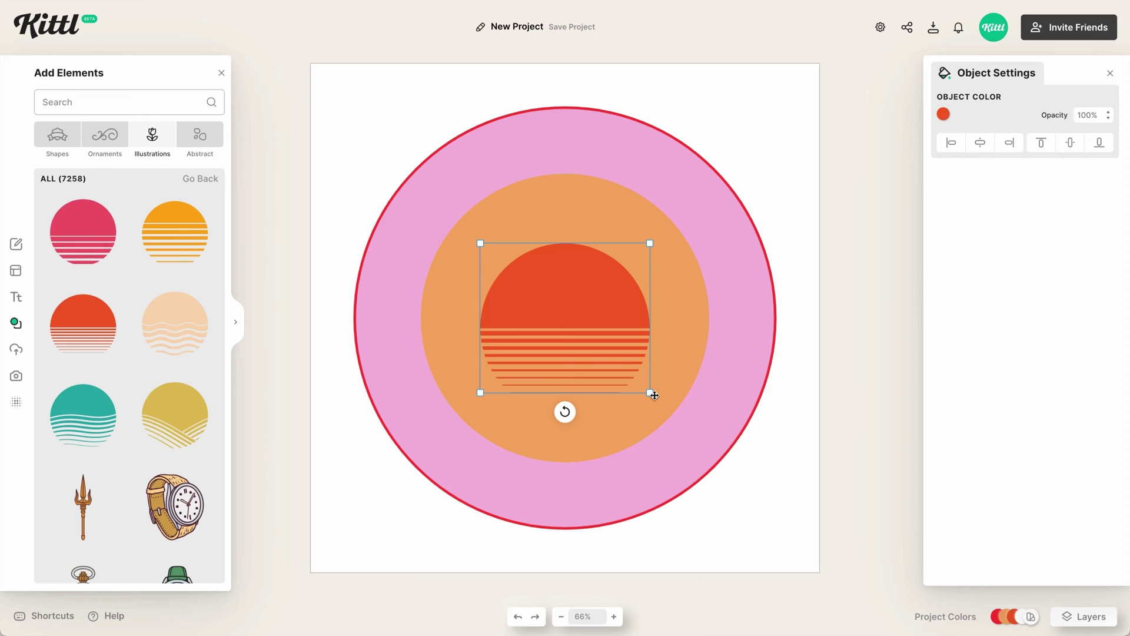
left_click_drag(651, 393, 699, 453)
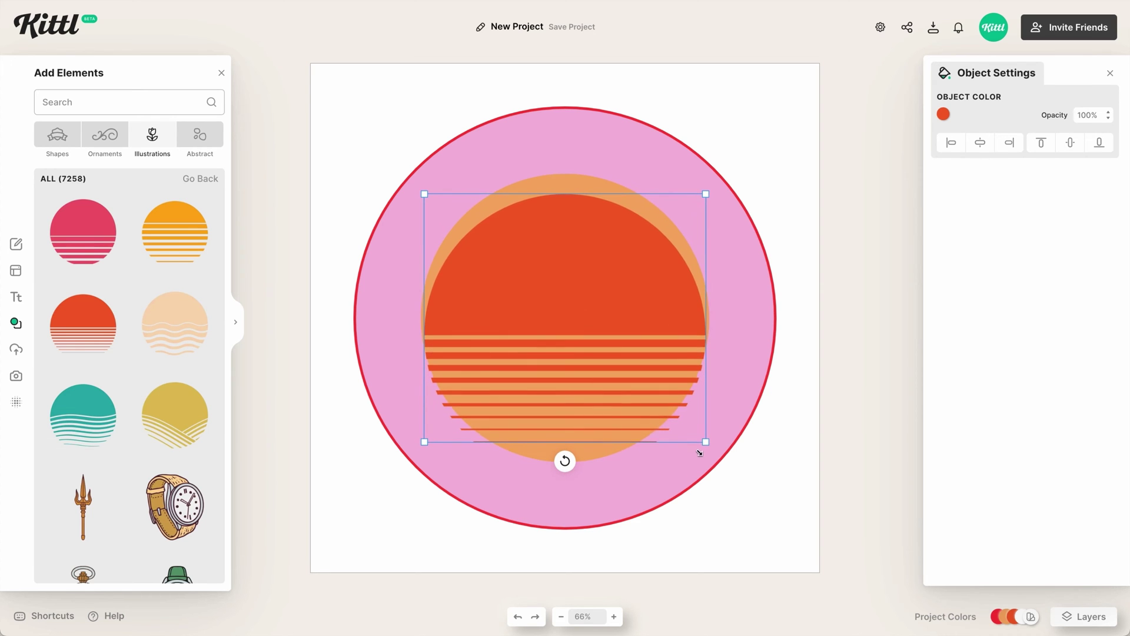
left_click_drag(636, 300, 635, 284)
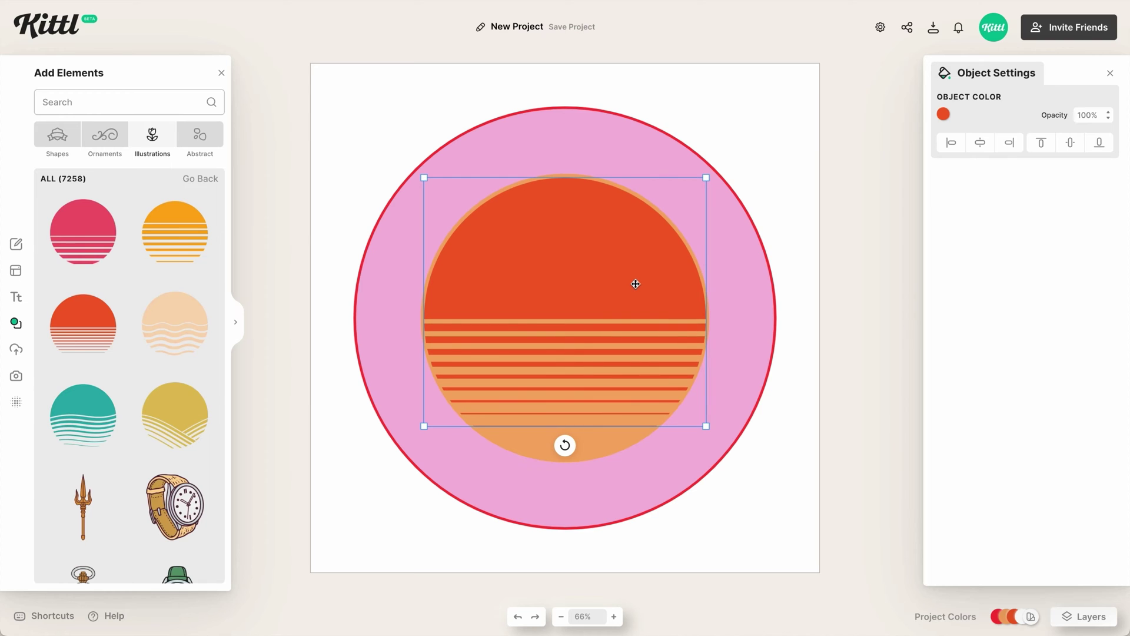
left_click_drag(707, 427, 710, 430)
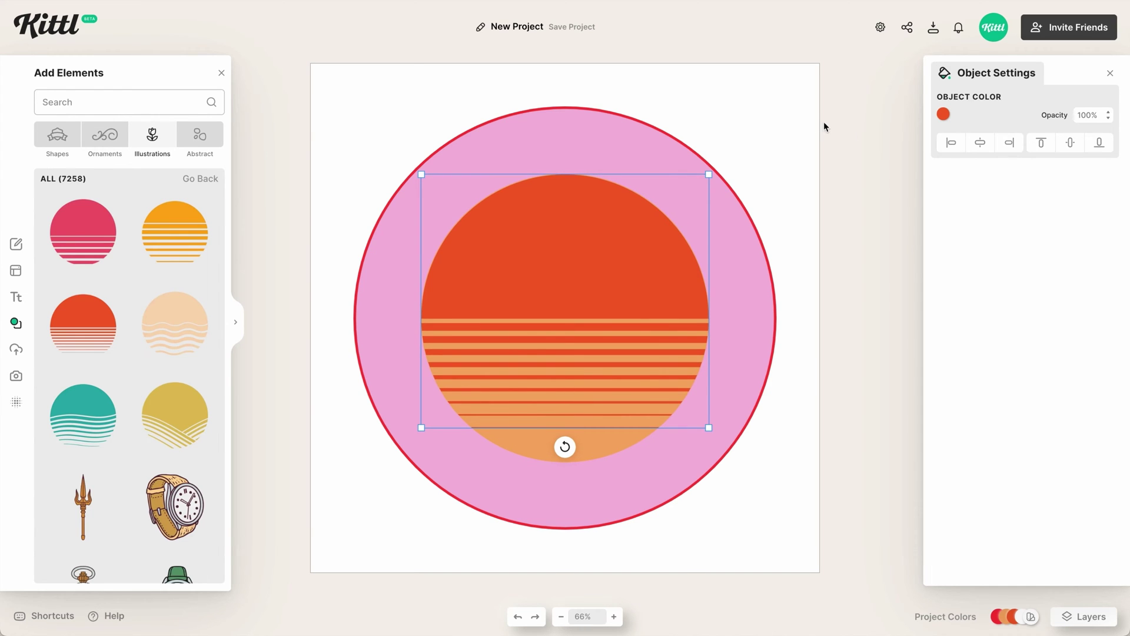
Recolor the striped sun to a slightly deeper orange (f5a04d) than the circle behind it
left_click(942, 114)
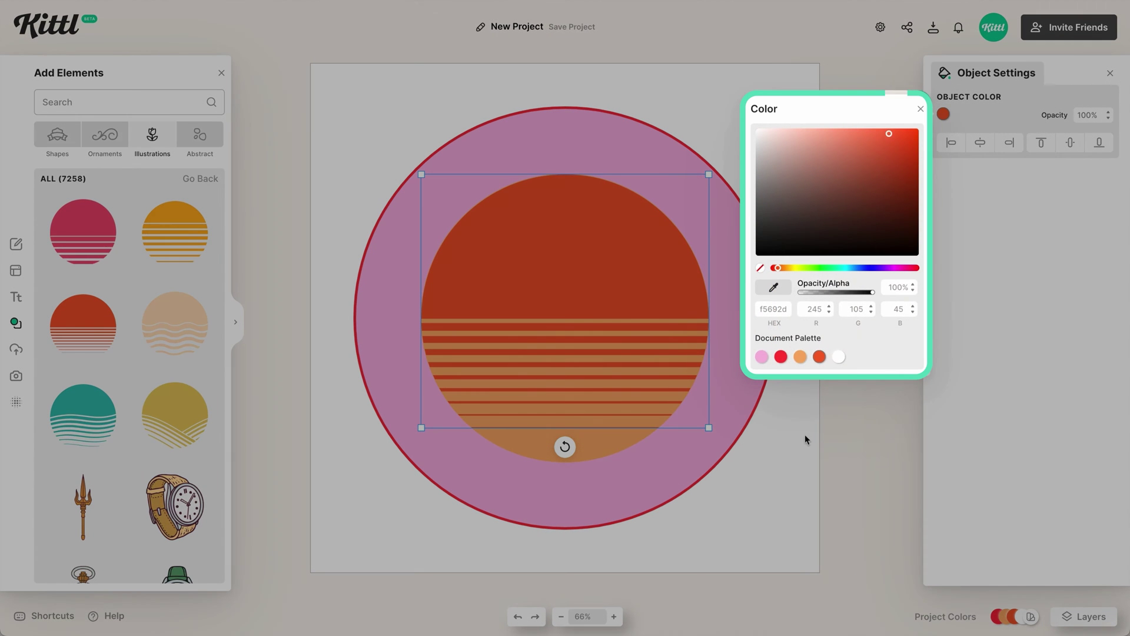
left_click(799, 357)
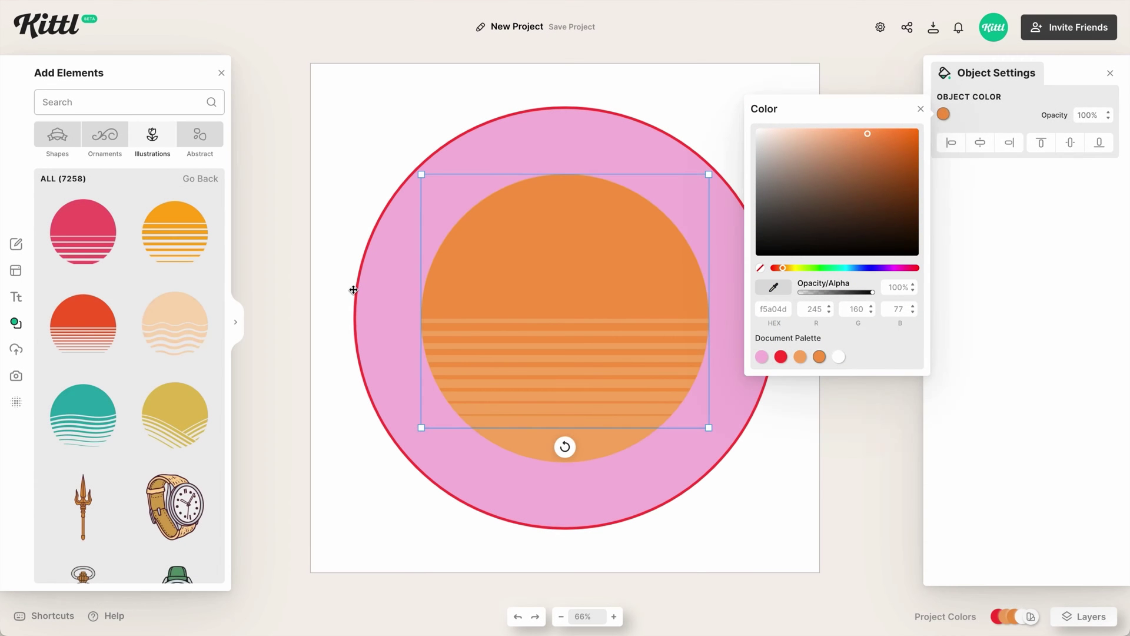
Duplicate the large pink circle with the red border
left_click(353, 290)
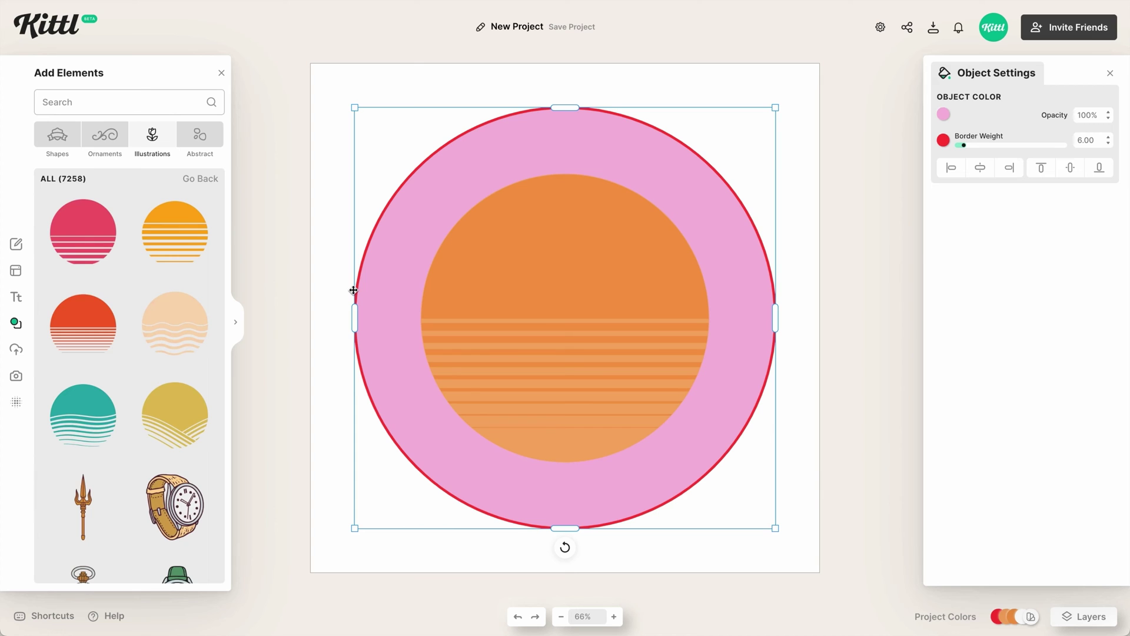
left_click_drag(353, 290, 356, 291)
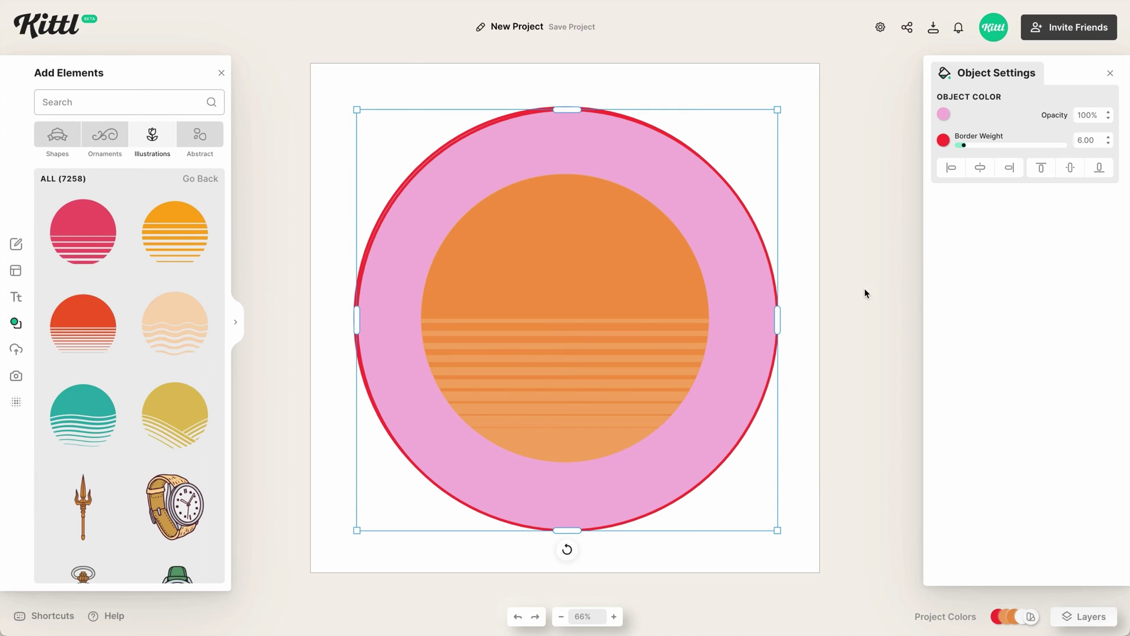
Bring the duplicated pink circle to the front and center it horizontally and vertically on the canvas
right_click(669, 205)
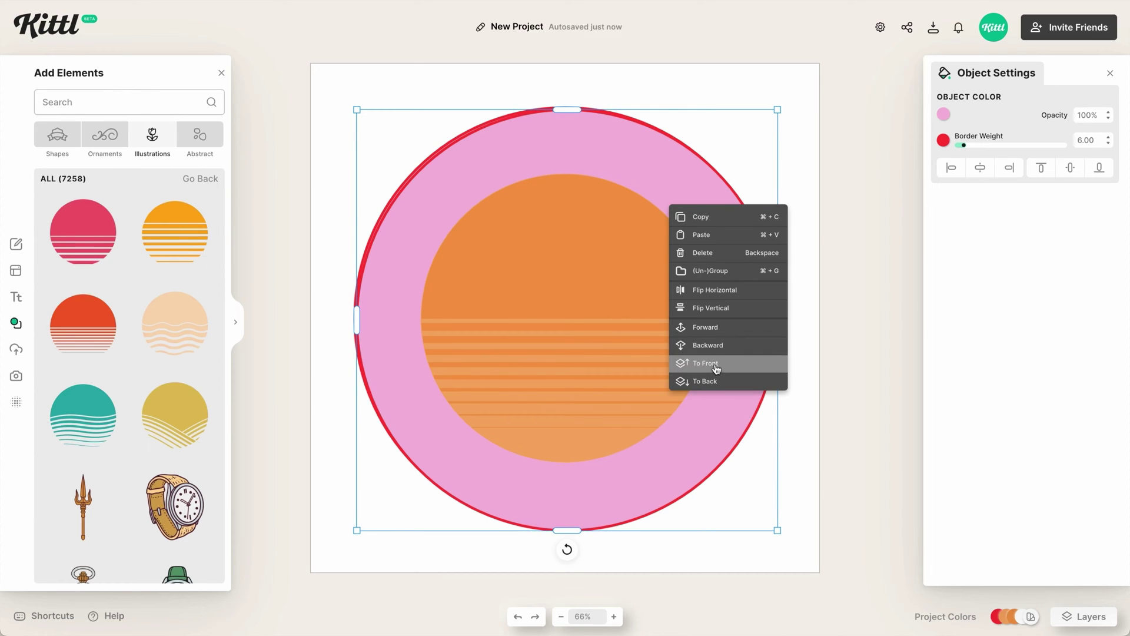
left_click(715, 364)
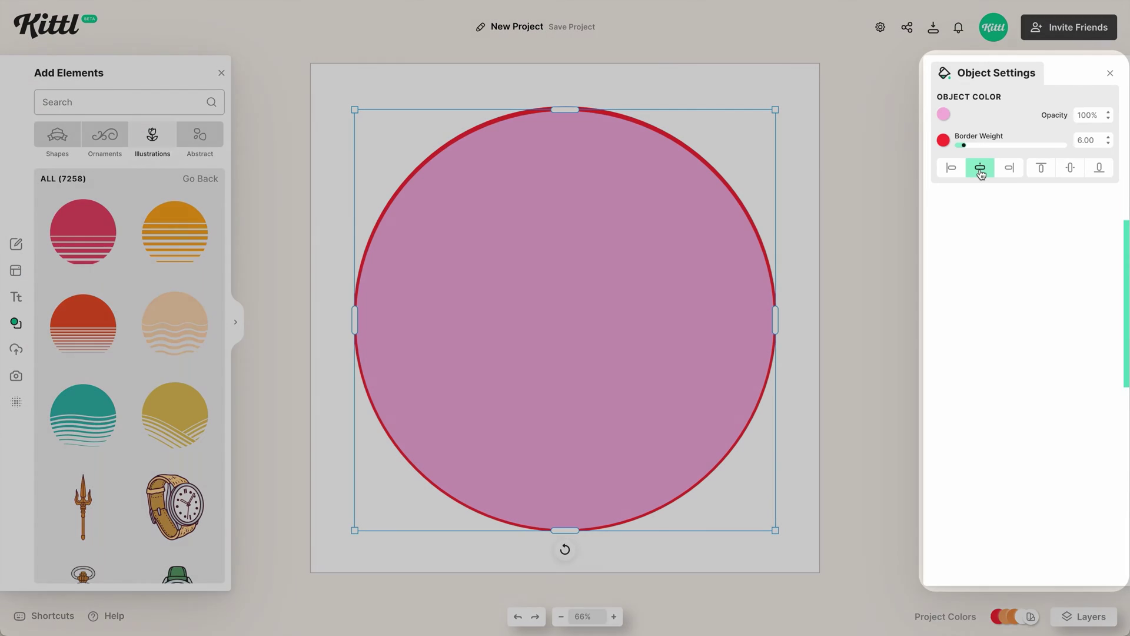
left_click(979, 168)
left_click(1070, 167)
Remove the duplicate circle's fill and shrink it until its red outline matches the edge of the inner orange circle
left_click(945, 113)
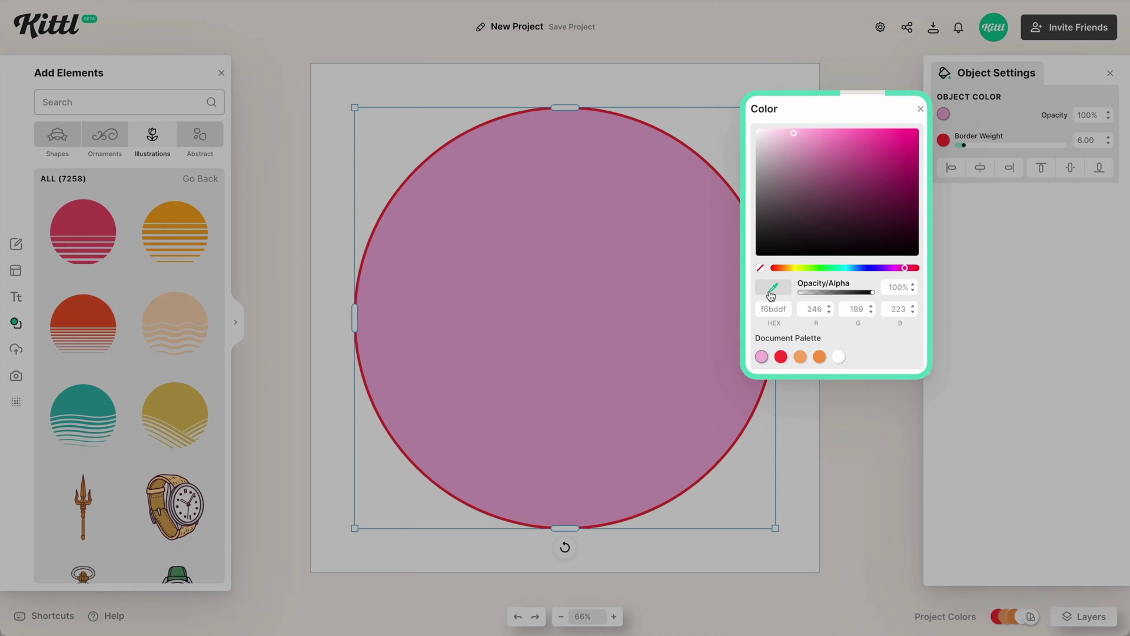
left_click(760, 269)
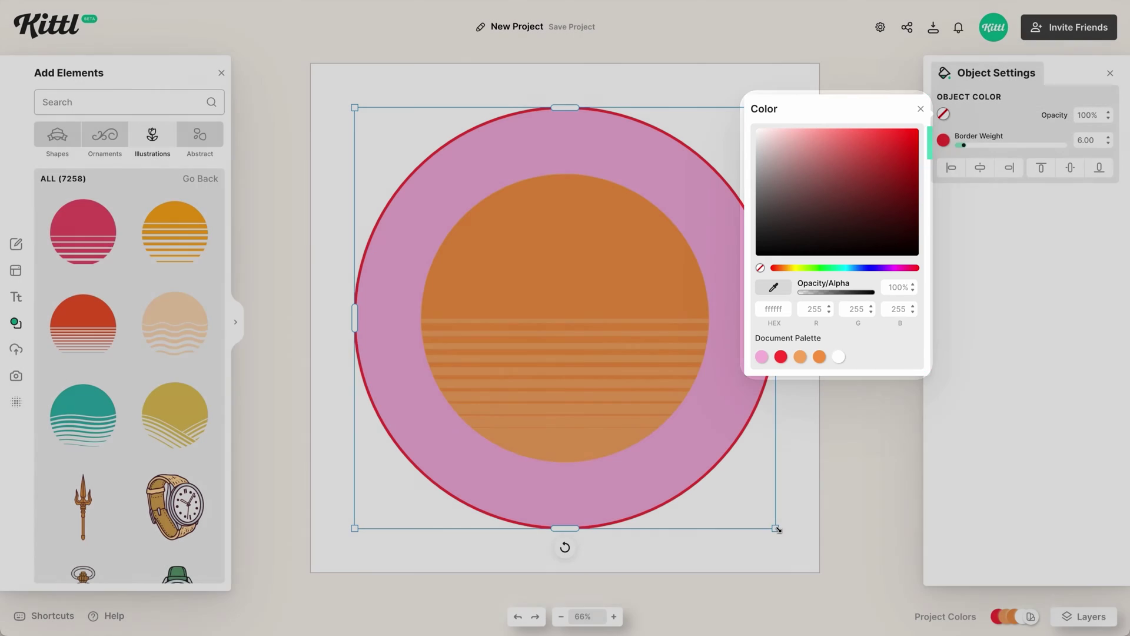
left_click(774, 528)
left_click_drag(775, 528, 698, 477)
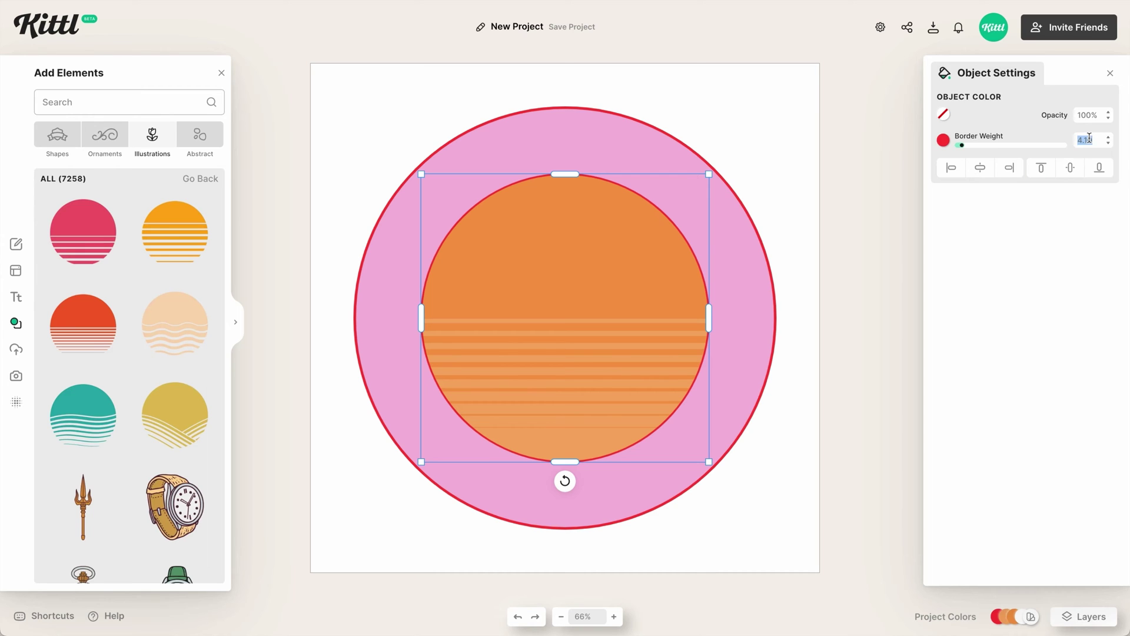
Set the border weight of the inner circle's red outline to 6
type("6")
key("Return")
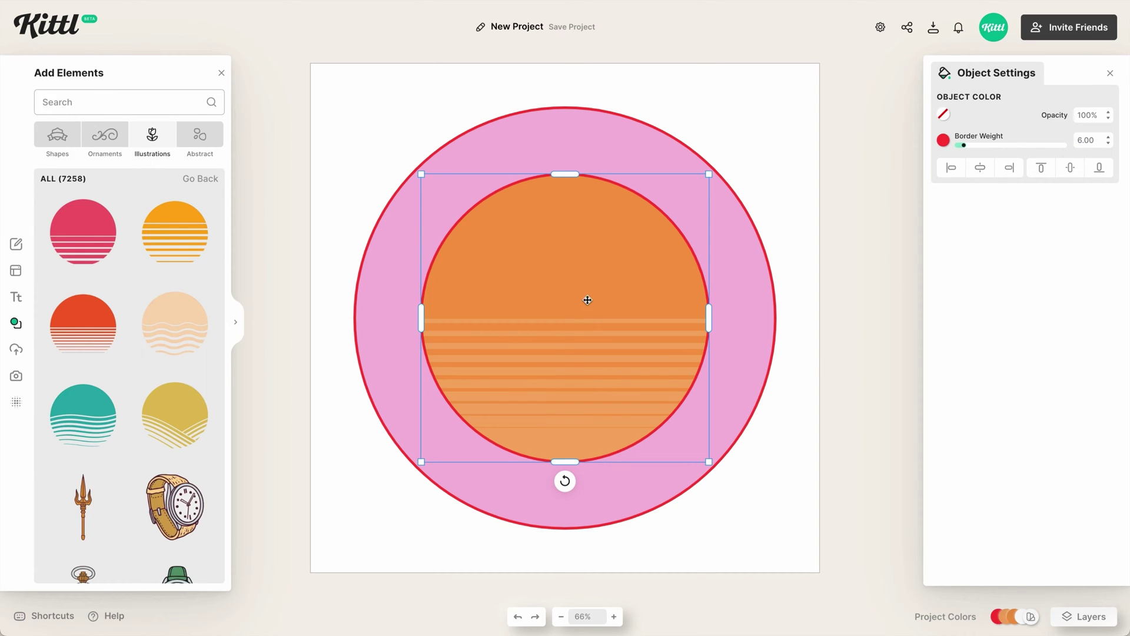
left_click(834, 516)
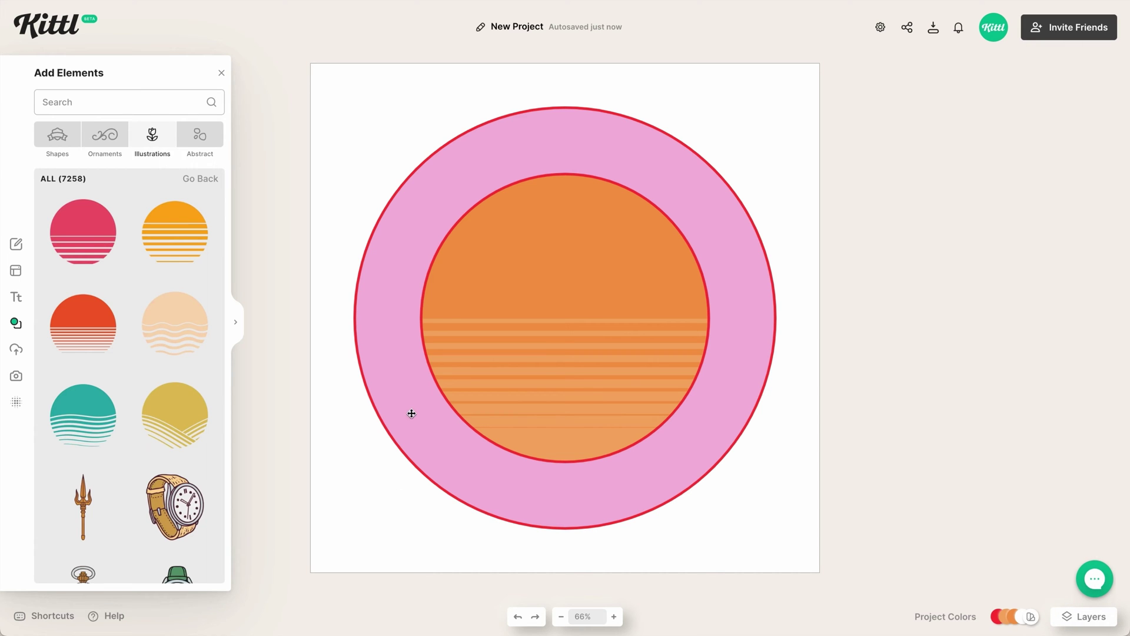
Select all the badge circles together with the striped sun and group them
left_click_drag(391, 529, 895, 61)
right_click(704, 239)
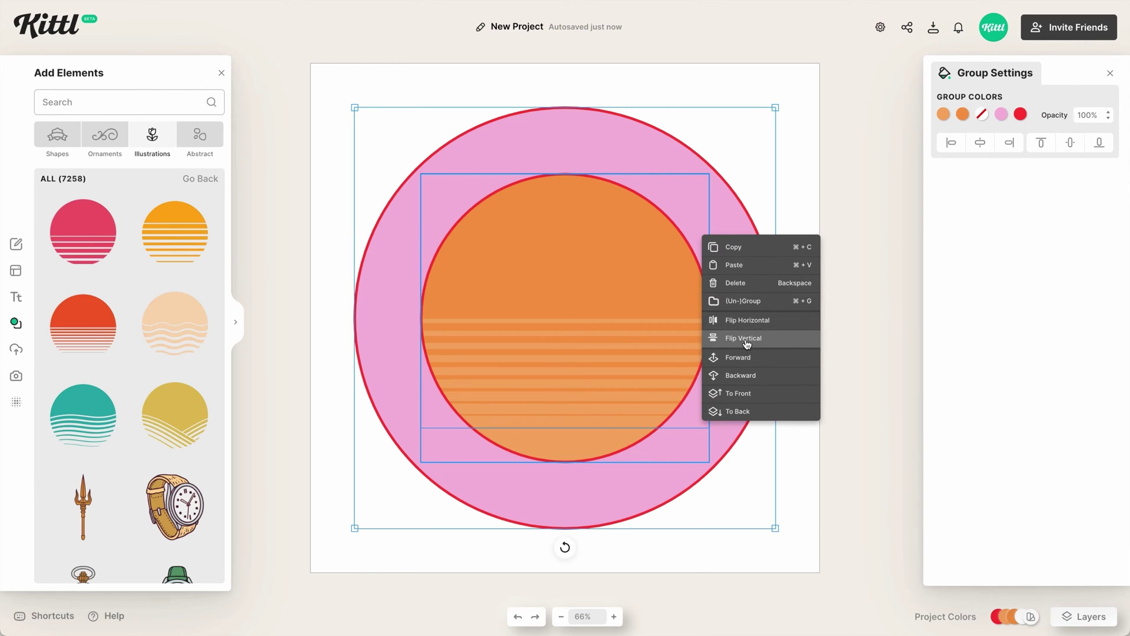
left_click(736, 300)
Rename the new group as Badge and lock its layer
left_click(1077, 617)
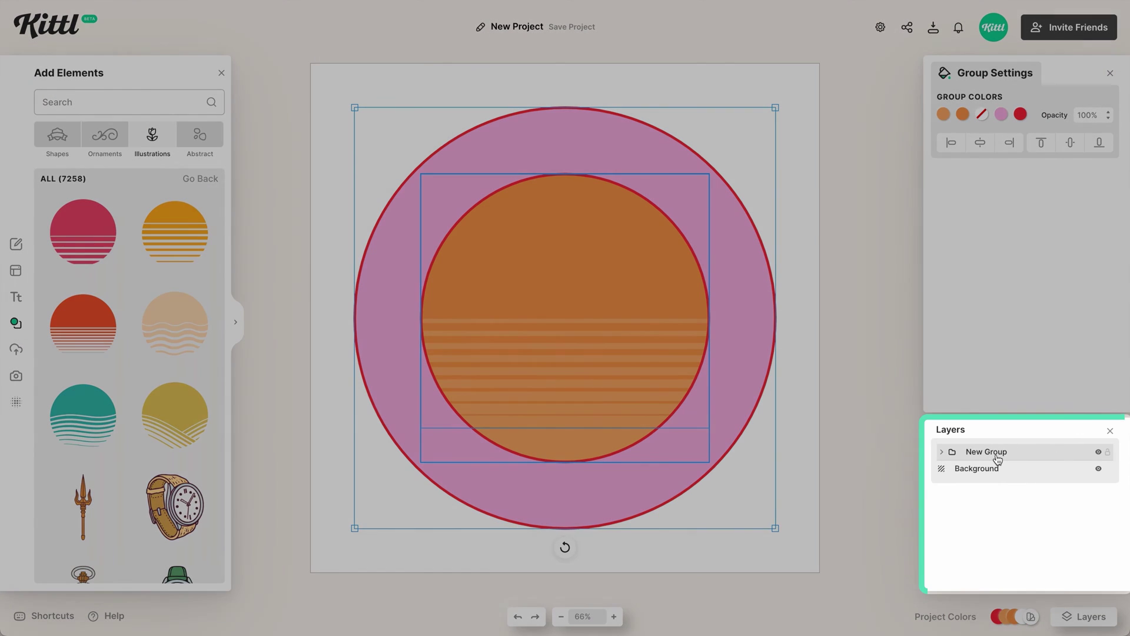
double_click(995, 452)
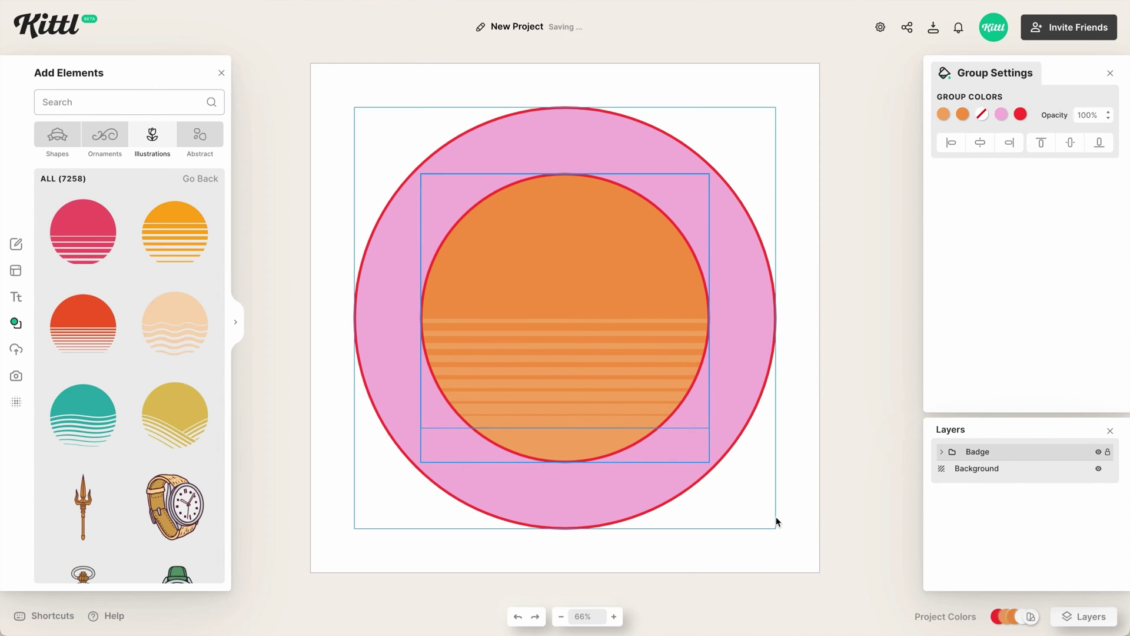
left_click(781, 527)
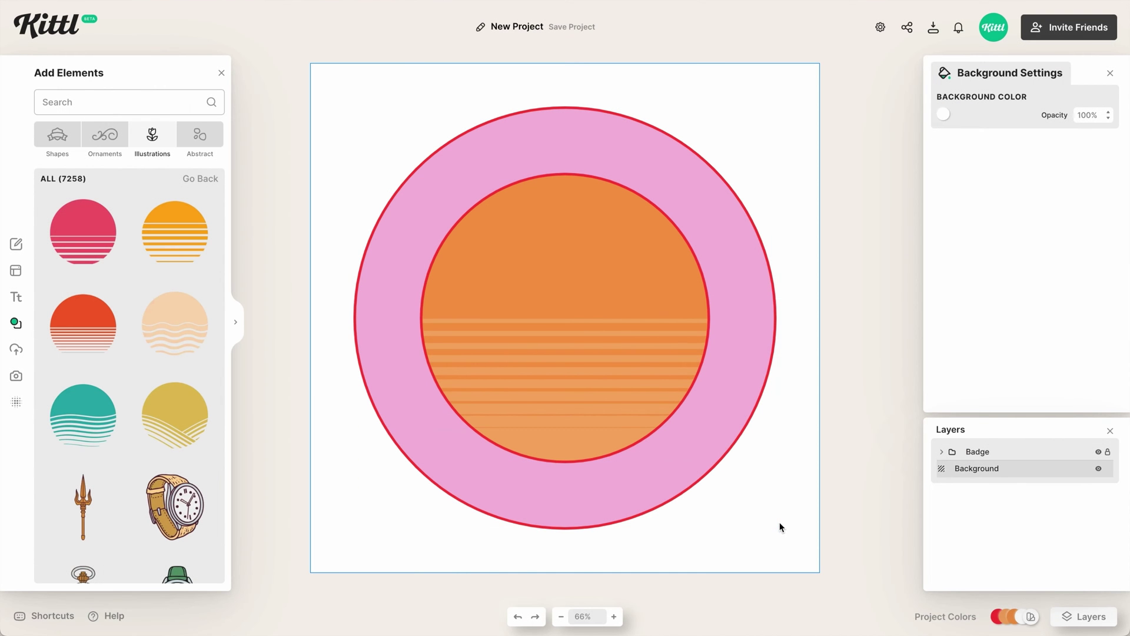
Browse the illustration categories and show the full Mascots collection
left_click(190, 180)
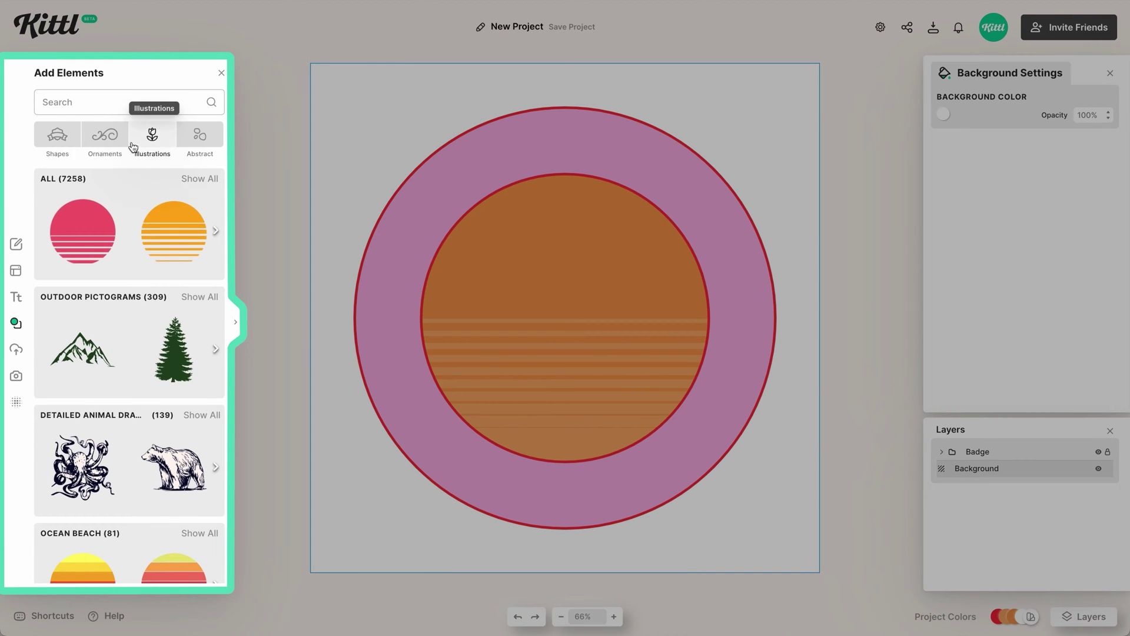
scroll(153, 313, "down", 2)
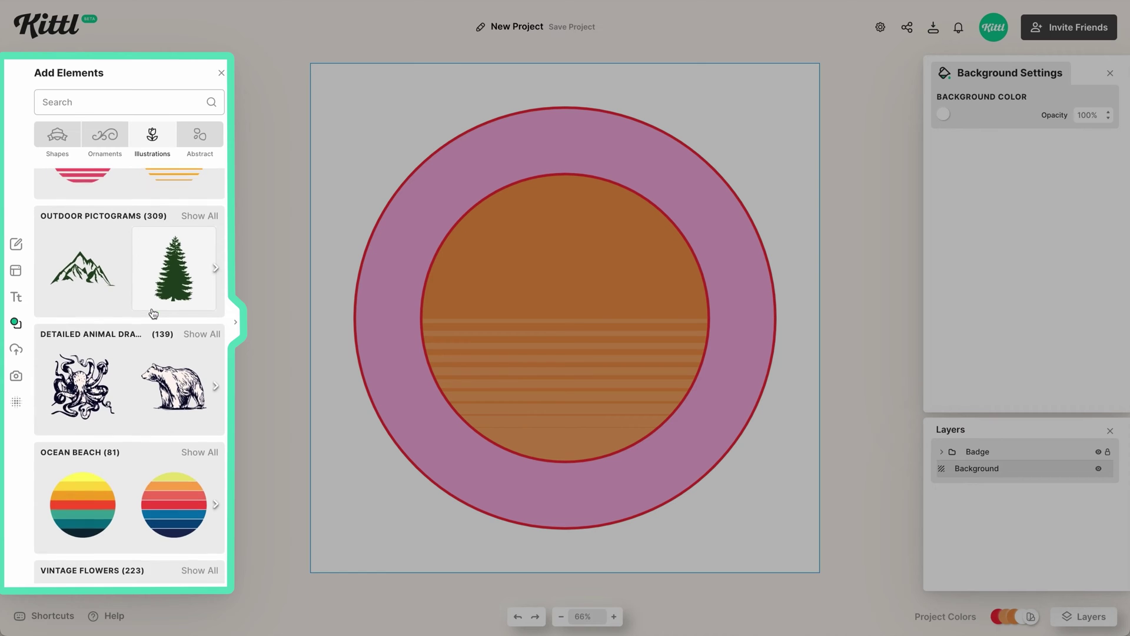
scroll(154, 310, "down", 10)
scroll(158, 311, "down", 15)
scroll(158, 311, "down", 10)
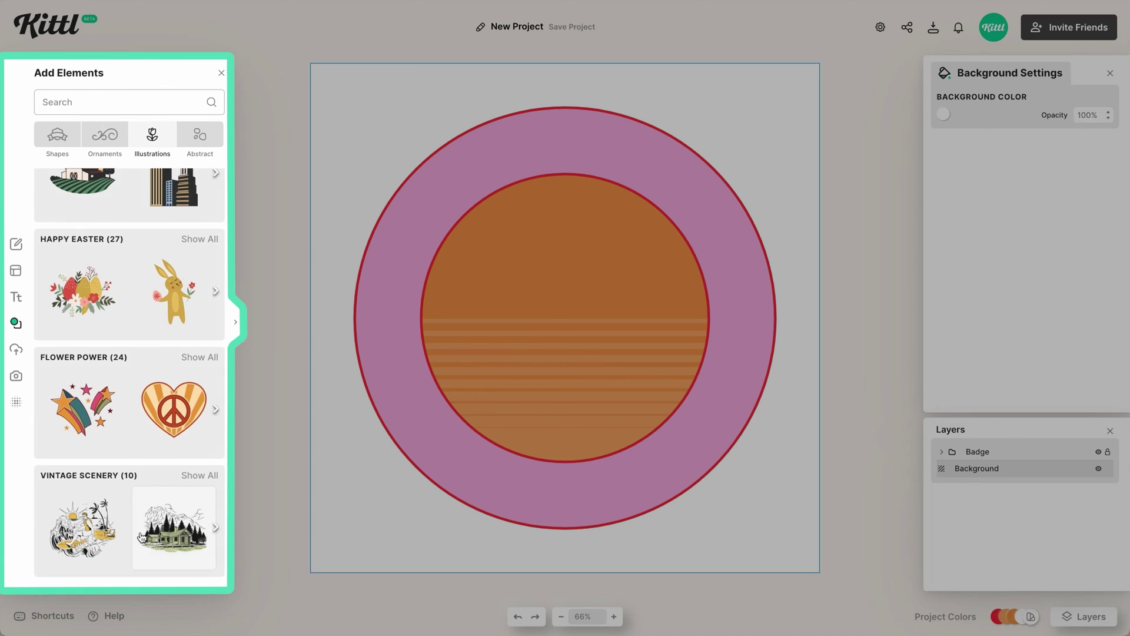
scroll(162, 332, "up", 1)
scroll(161, 331, "down", 12)
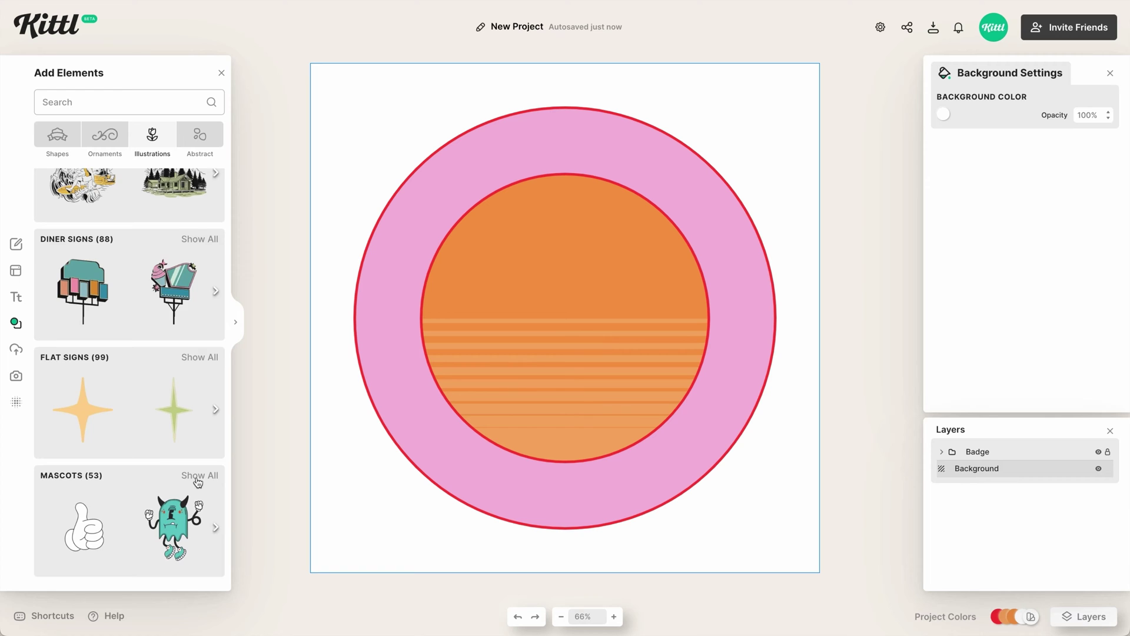
left_click(197, 475)
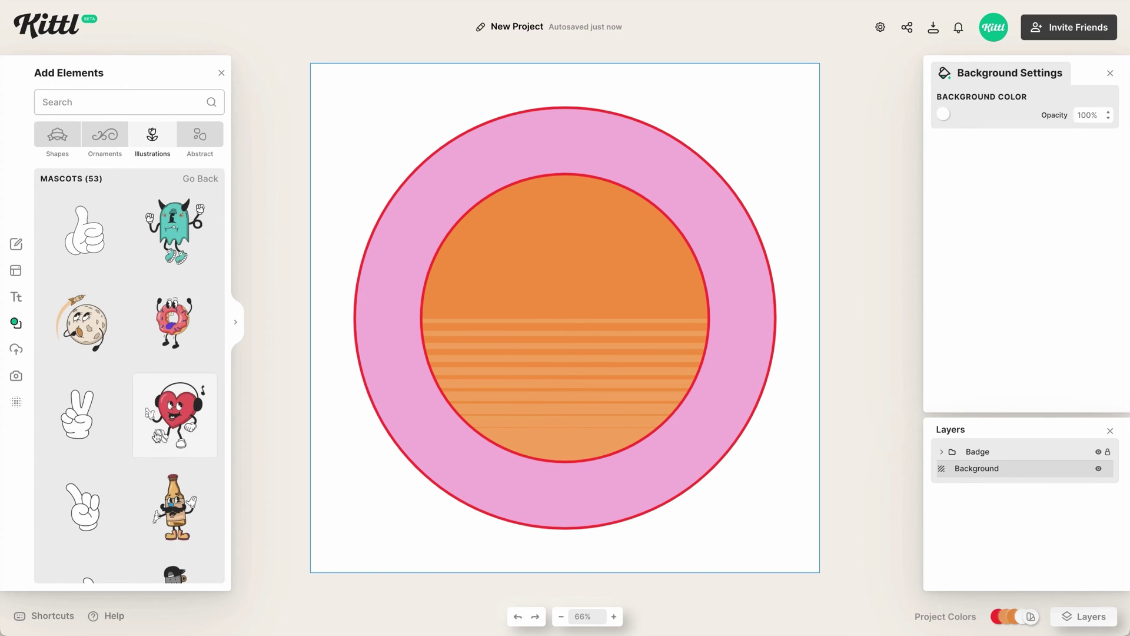
Add the smiling sun mascot and enlarge it until its rays and hands extend just past the inner circle
scroll(158, 430, "down", 8)
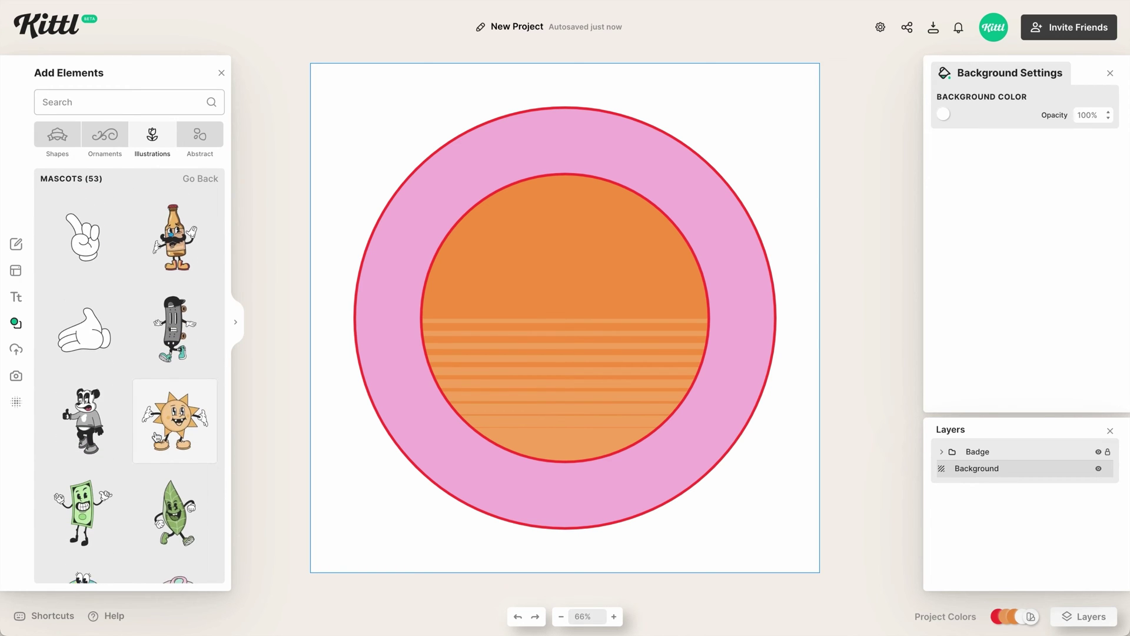
scroll(167, 426, "down", 1)
left_click(180, 415)
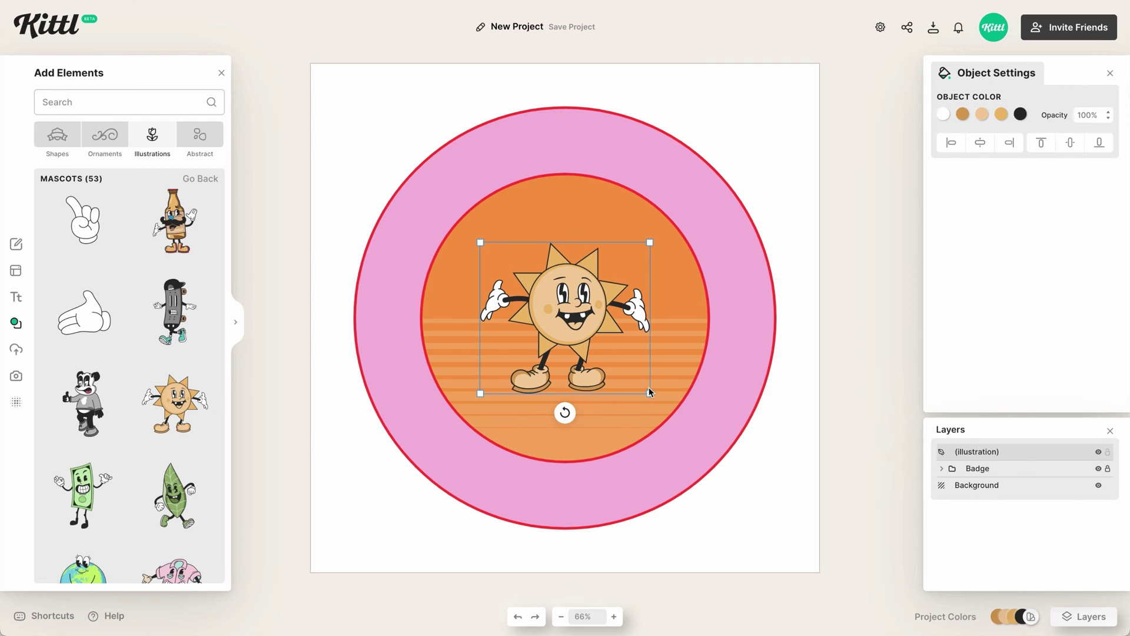
left_click_drag(651, 394, 721, 456)
left_click_drag(723, 179, 733, 168)
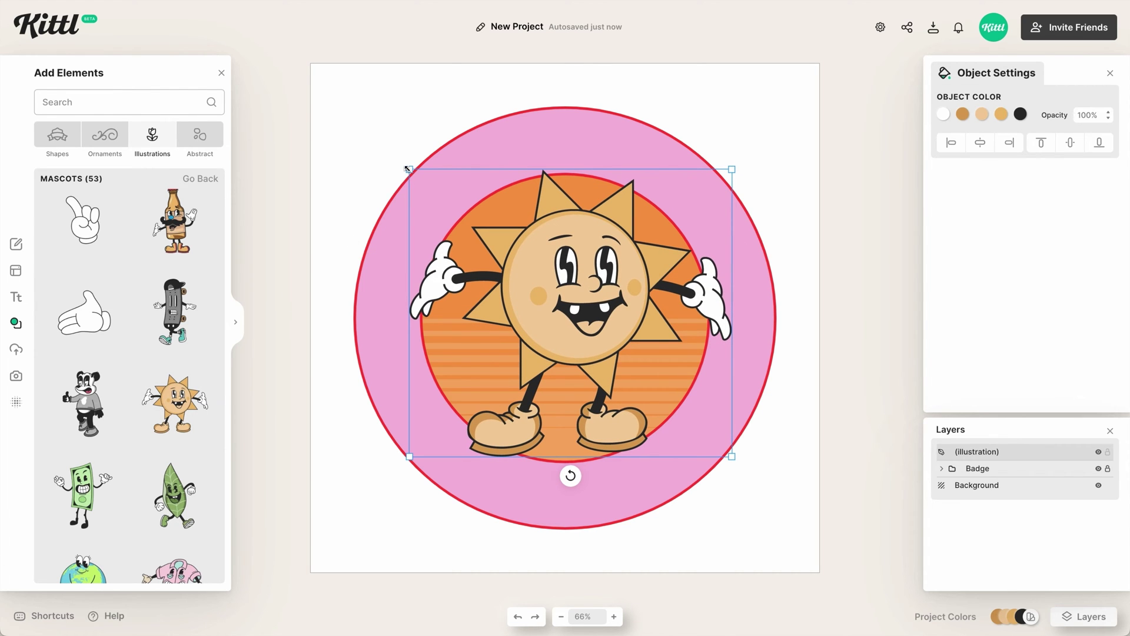
left_click_drag(408, 169, 402, 164)
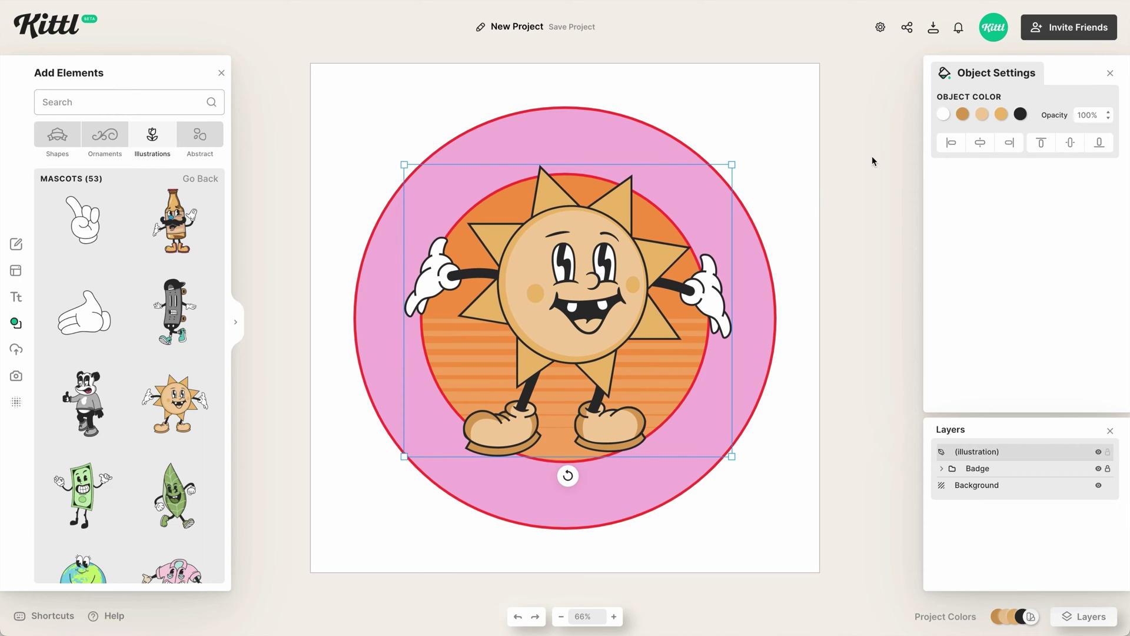
Recolor the mascot's brown shoe trim and its darker tan rays and cheeks with the badge's red from the document palette
left_click(963, 115)
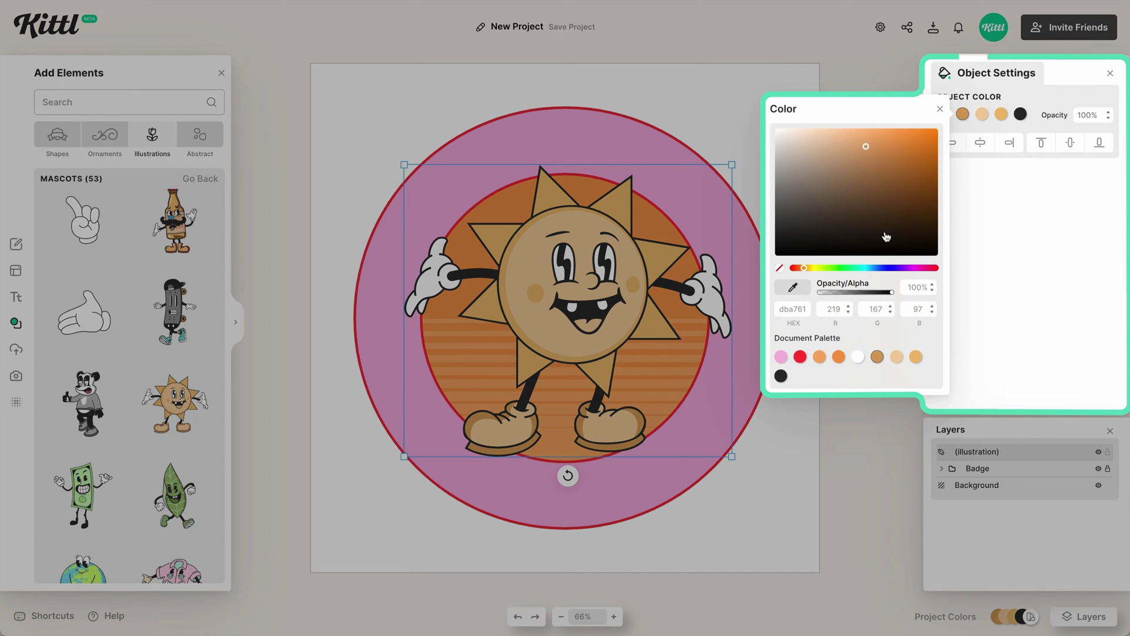
left_click(800, 357)
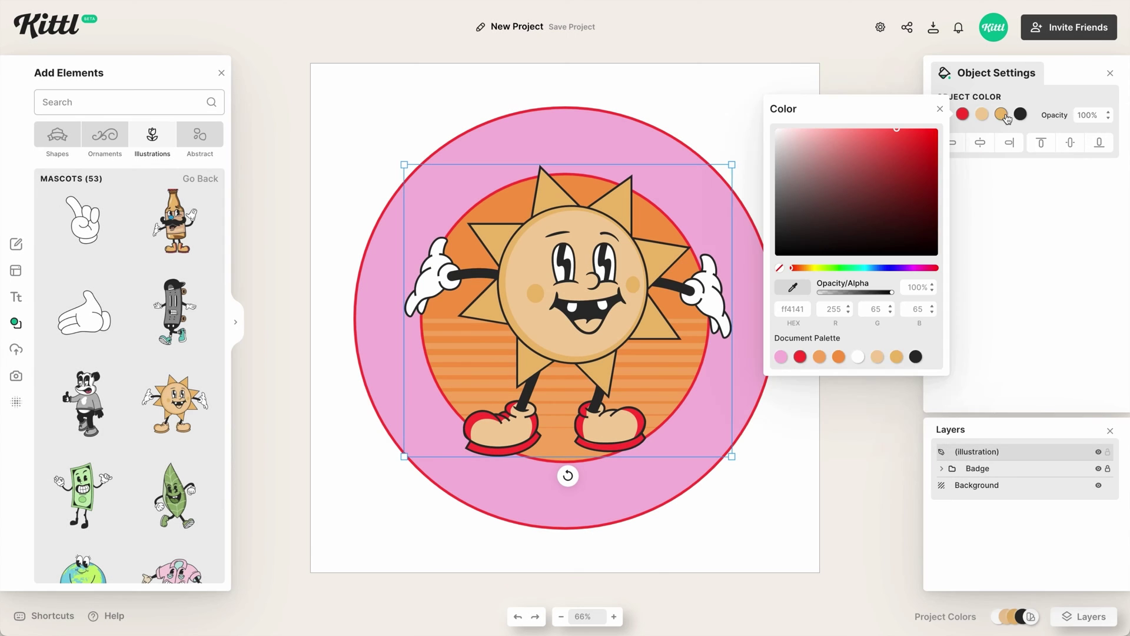
left_click(1001, 115)
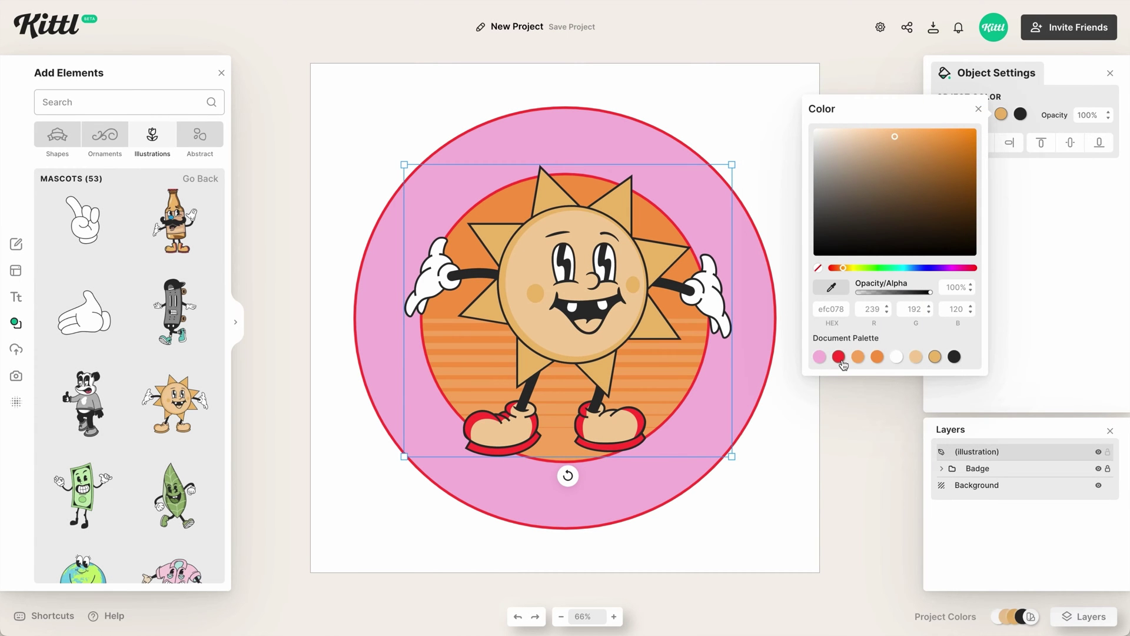
left_click(838, 357)
left_click(1042, 231)
Recolor the mascot's beige face and shoes to golden yellow (f6c34b)
left_click(982, 115)
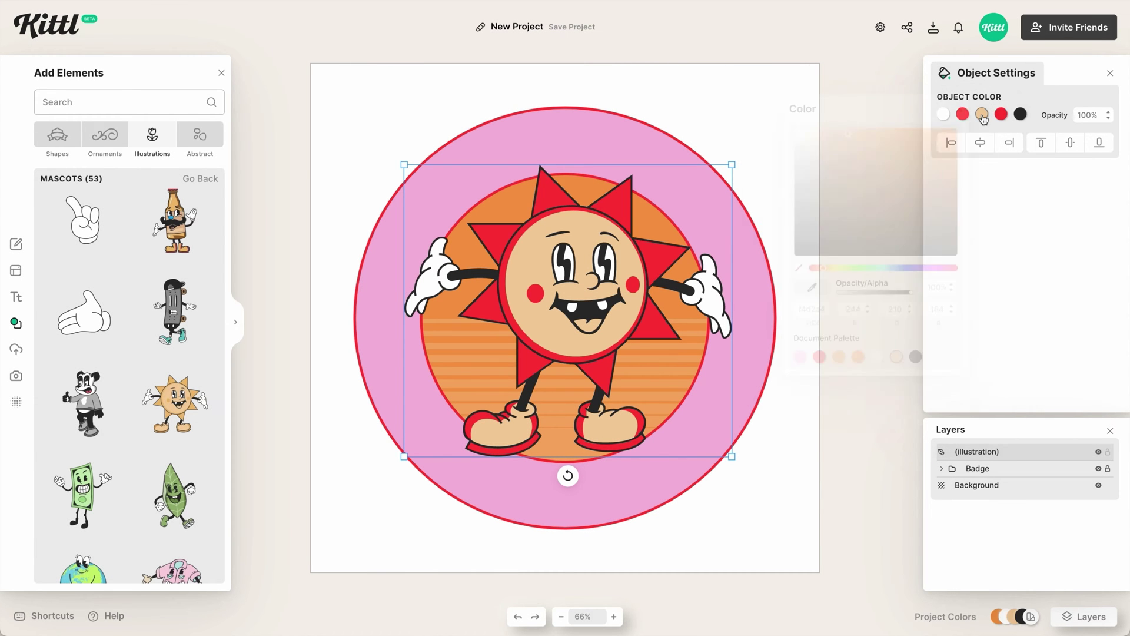
left_click_drag(877, 270, 829, 272)
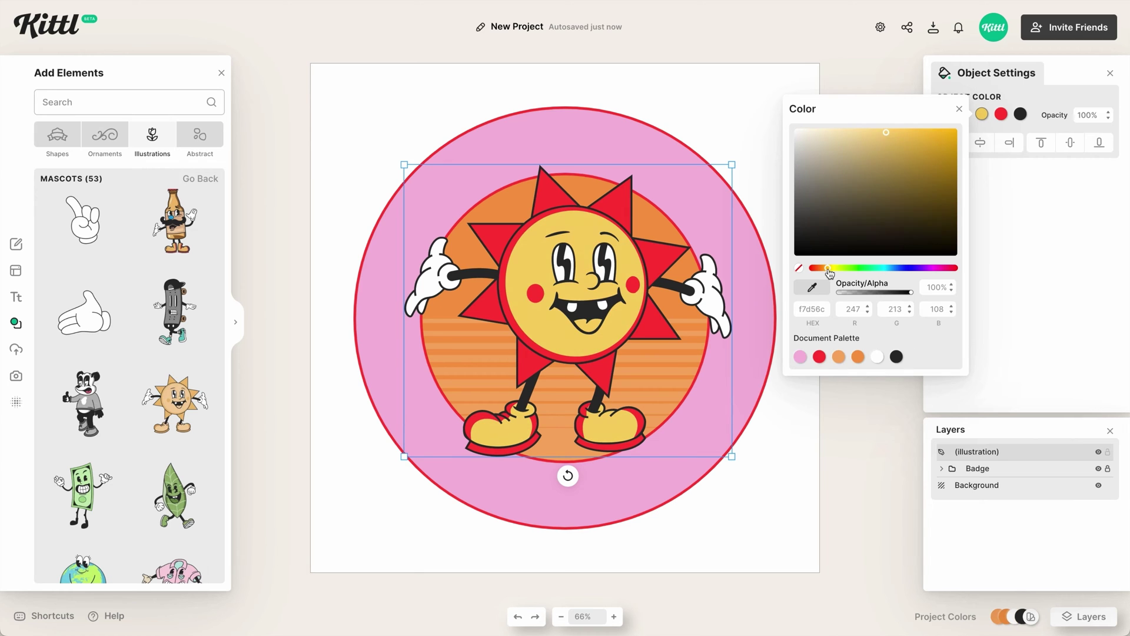
left_click(907, 144)
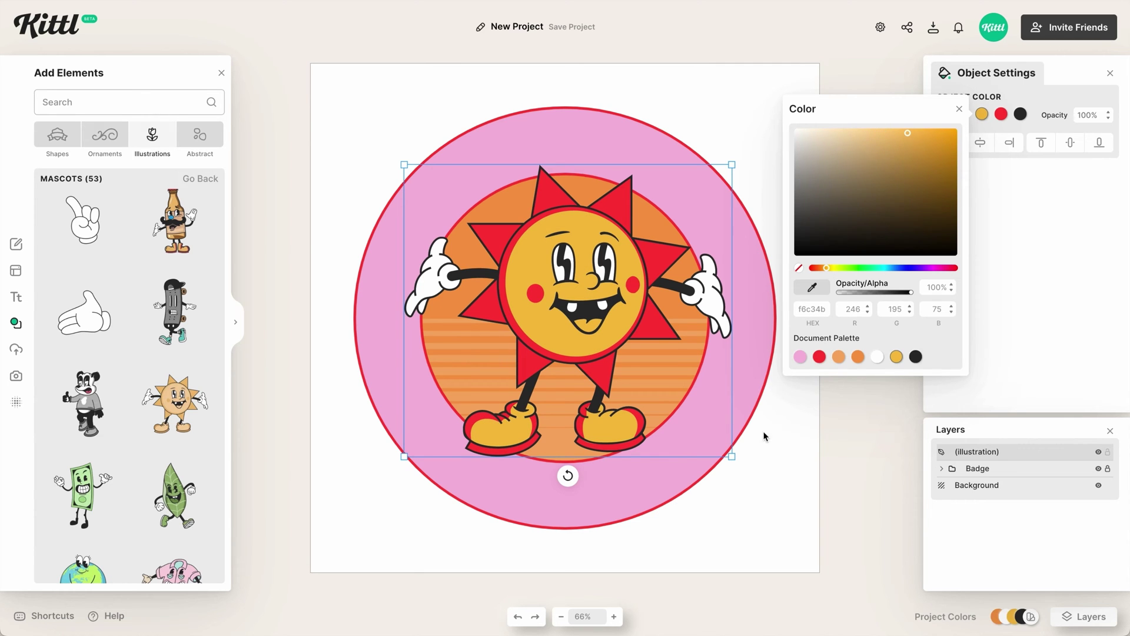
left_click(914, 406)
Shift the red in the project colors to a warmer orange-red (f16140) across the whole design
left_click(912, 617)
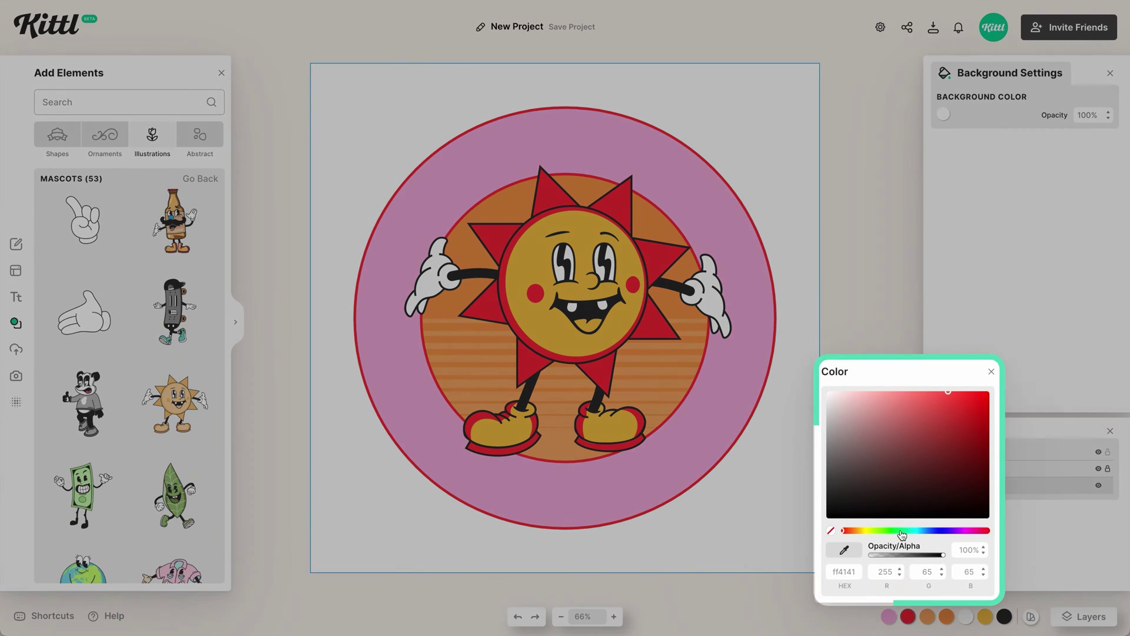
left_click_drag(846, 531, 847, 531)
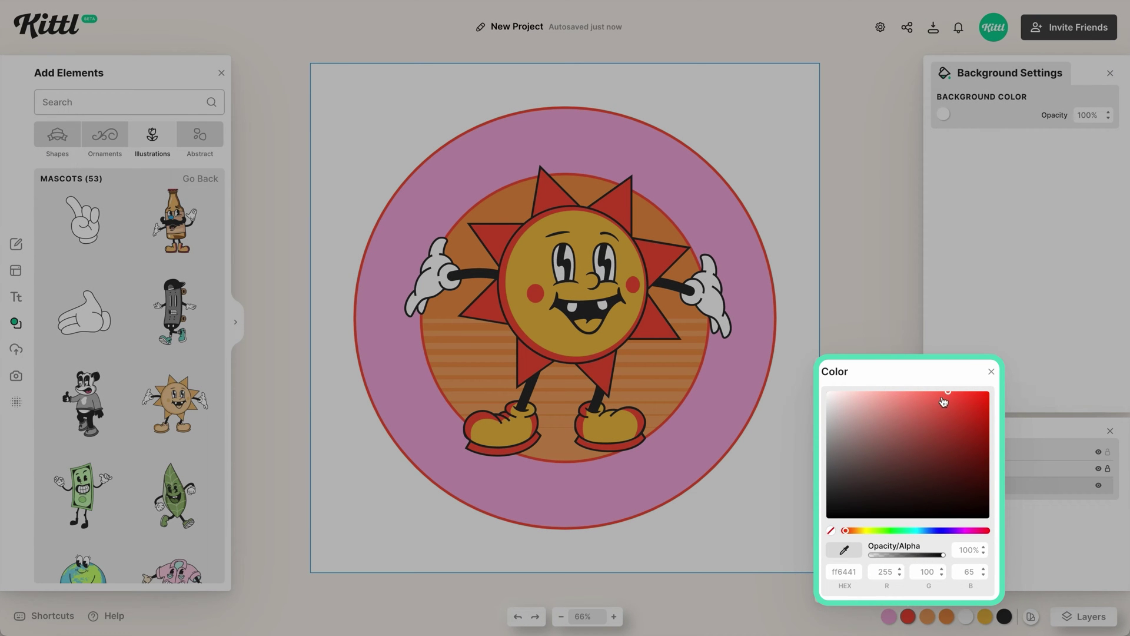
left_click_drag(949, 406, 947, 402)
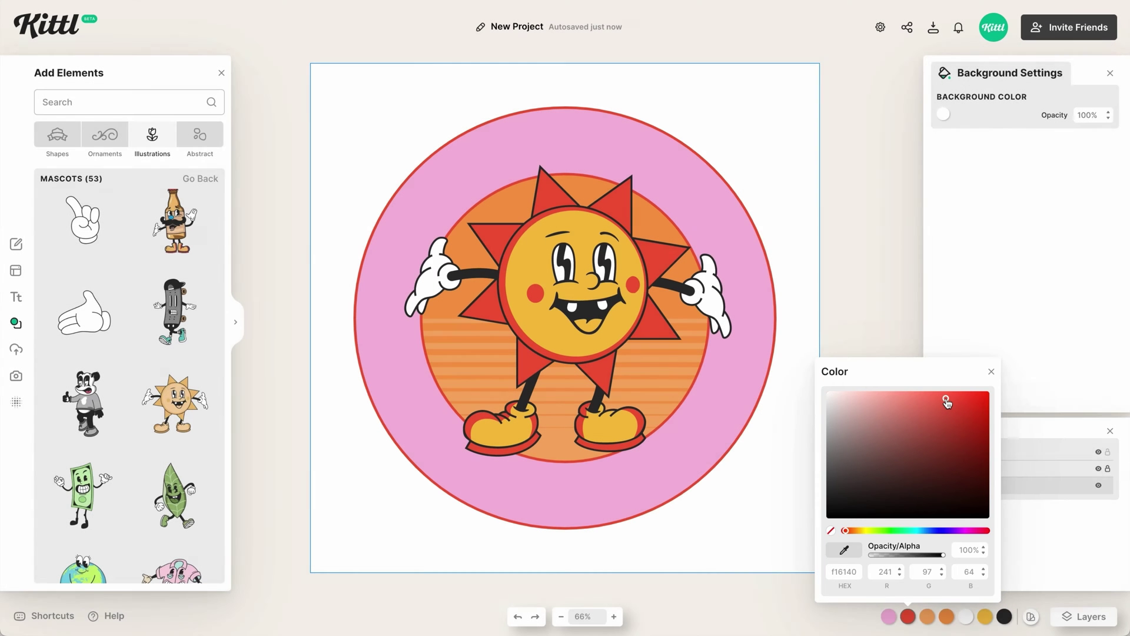
left_click(772, 523)
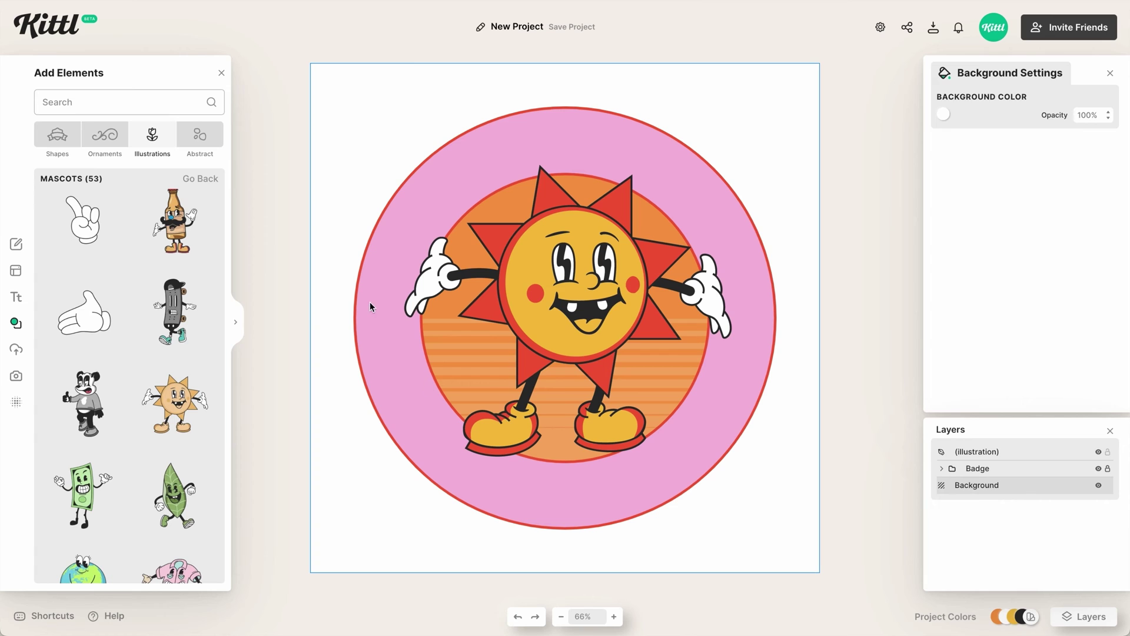
Add the text "DON'T WORRY" and enlarge it to a single line at font size 165
key("t")
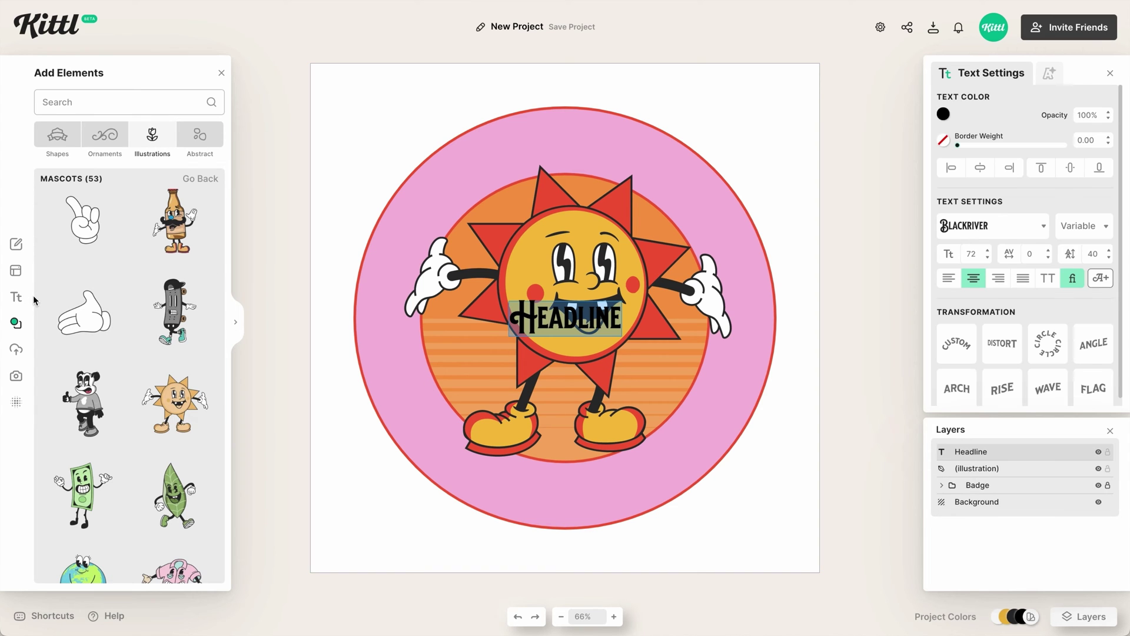
key("BackSpace")
type("DON'T")
key("Return")
type("WORRY")
key("Escape")
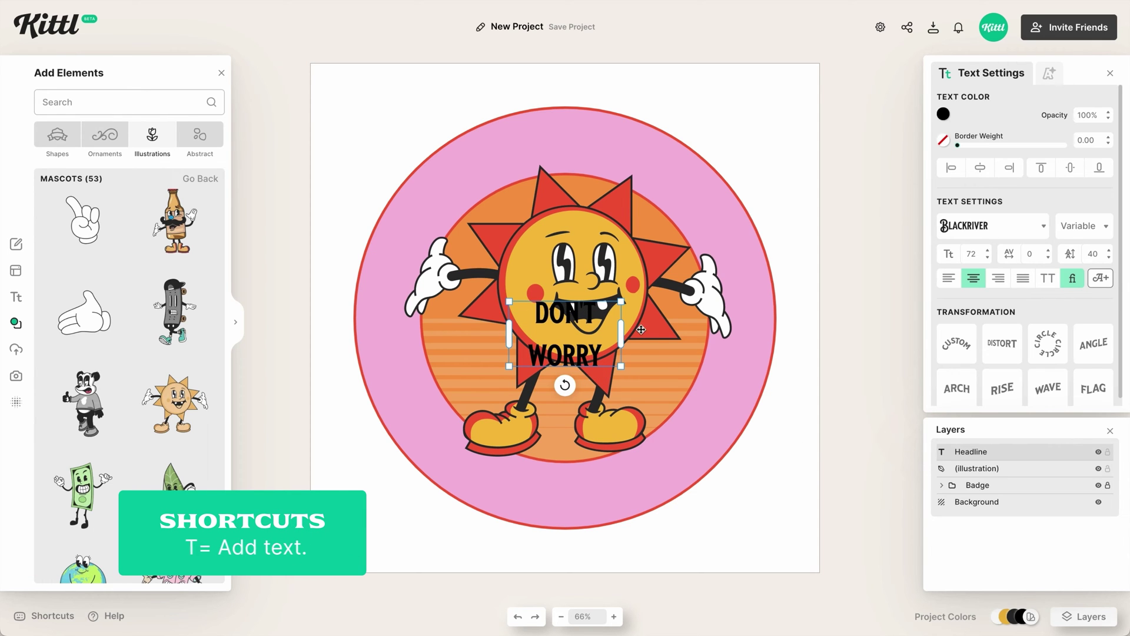
left_click_drag(623, 340, 758, 338)
Apply the Circle transformation to the "DON'T WORRY" text and move it up so its path surrounds the inner circle
left_click(944, 114)
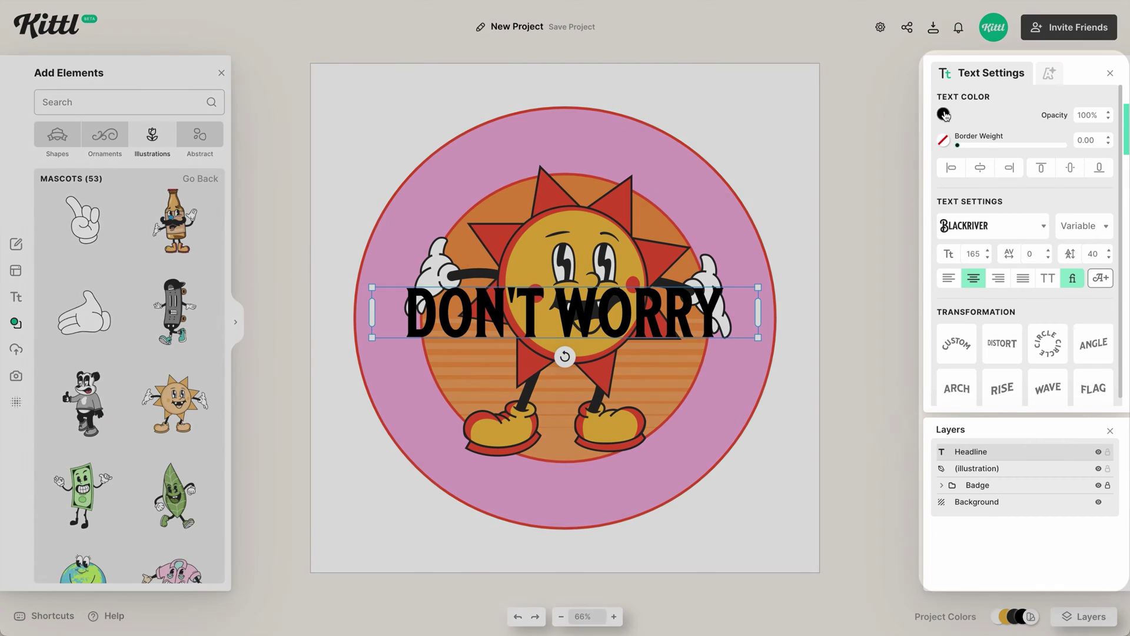
left_click(1048, 343)
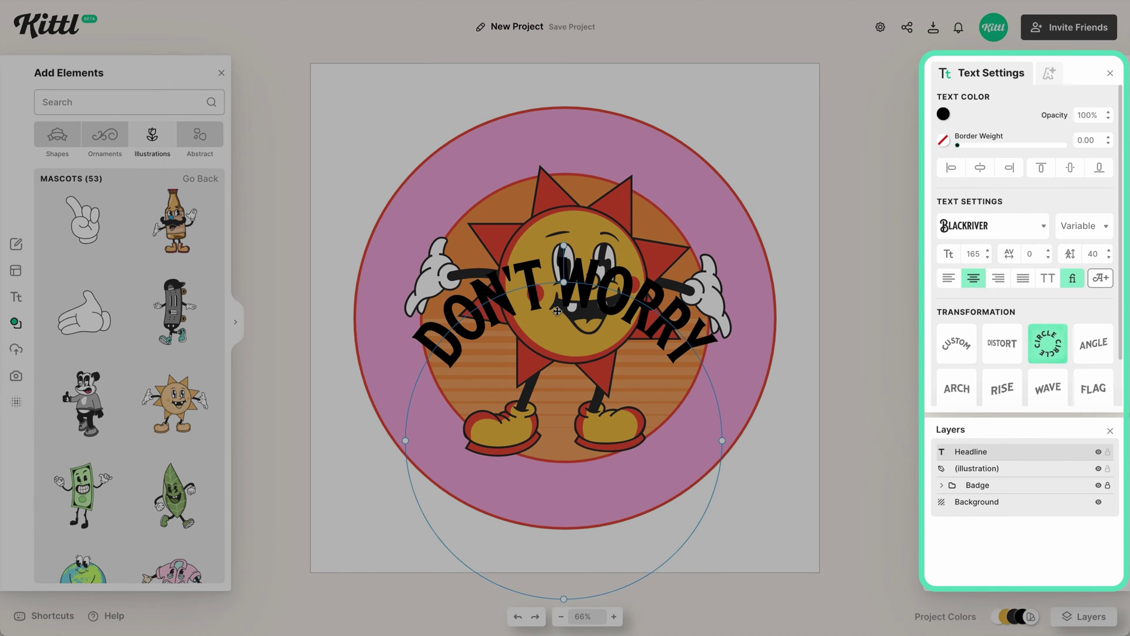
left_click_drag(593, 283, 593, 142)
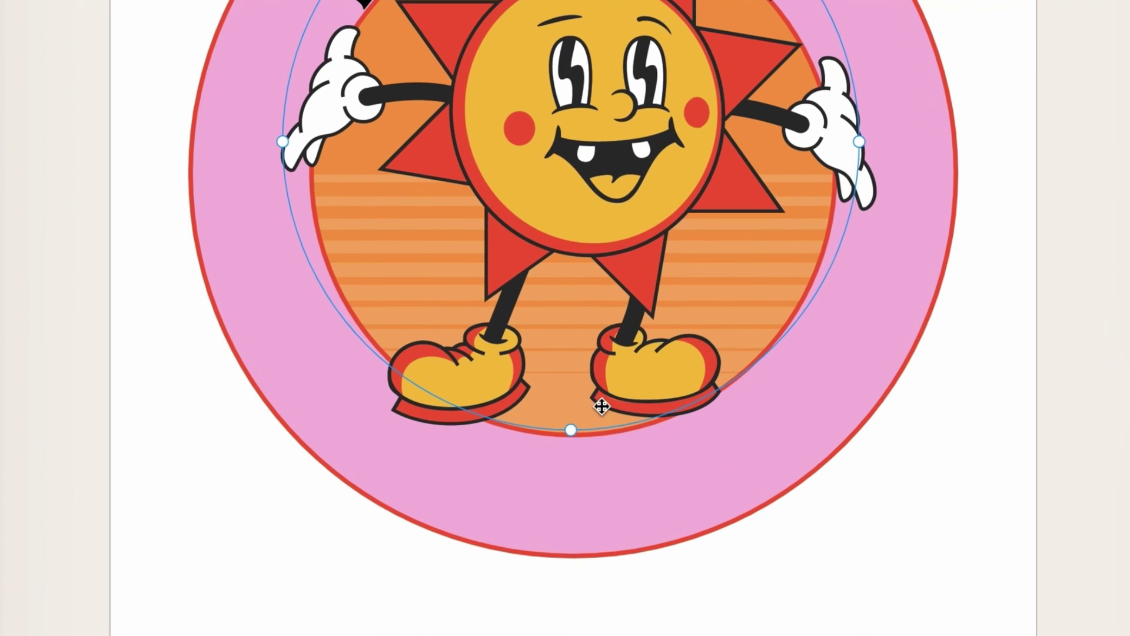
Enlarge the circular path of the "DON'T WORRY" text to fit the pink ring and set its font to HT Modern Hand Sans
left_click_drag(570, 430, 575, 503)
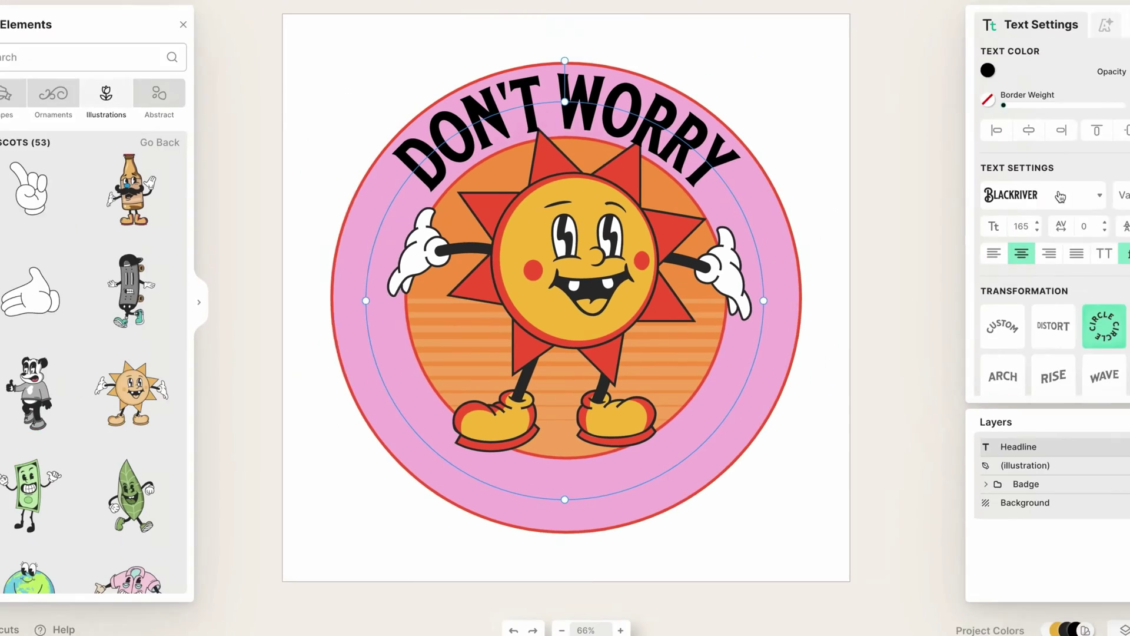
left_click(977, 225)
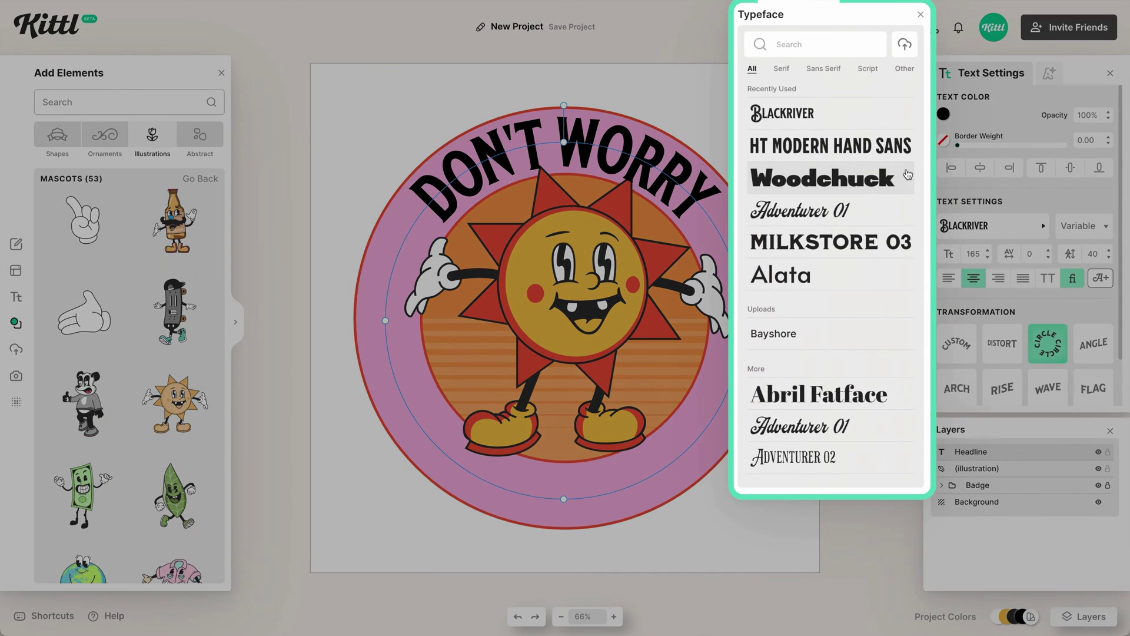
left_click(883, 145)
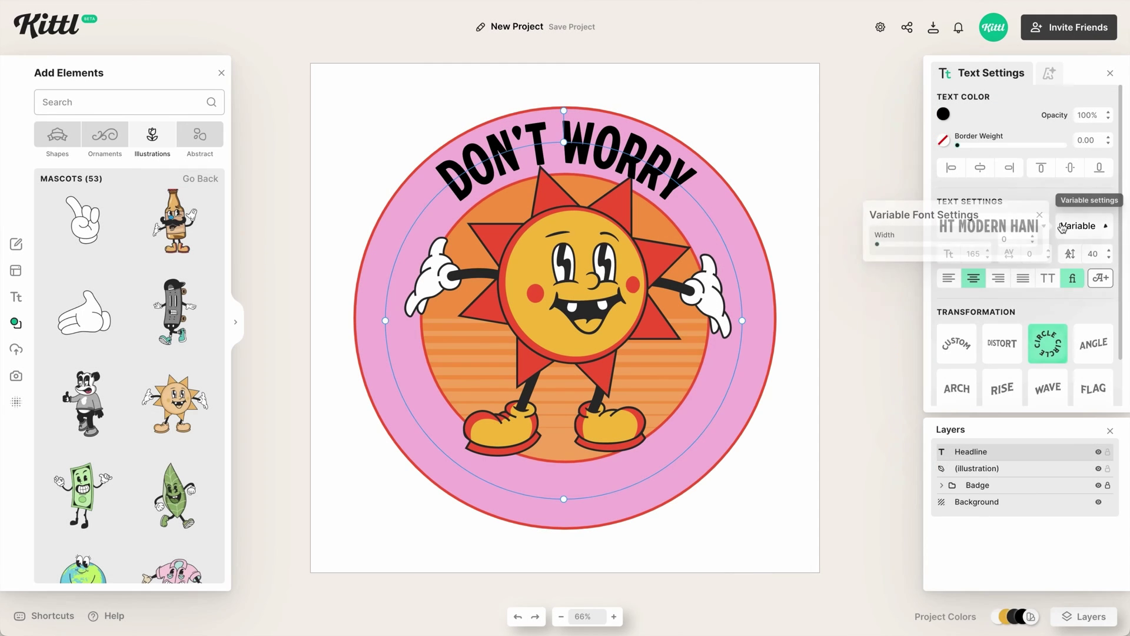
Widen the "DON'T WORRY" lettering with the variable font width and set its letter spacing to 30
left_click(1057, 225)
left_click_drag(886, 244, 992, 256)
left_click(1082, 192)
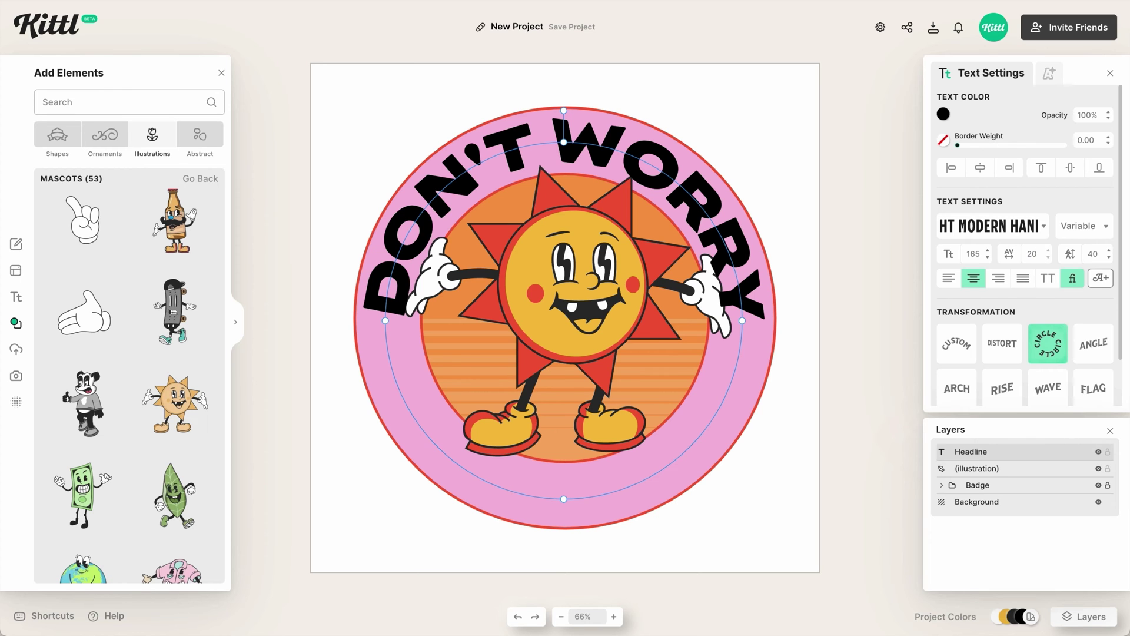
left_click(1092, 253)
type("30")
key("Tab")
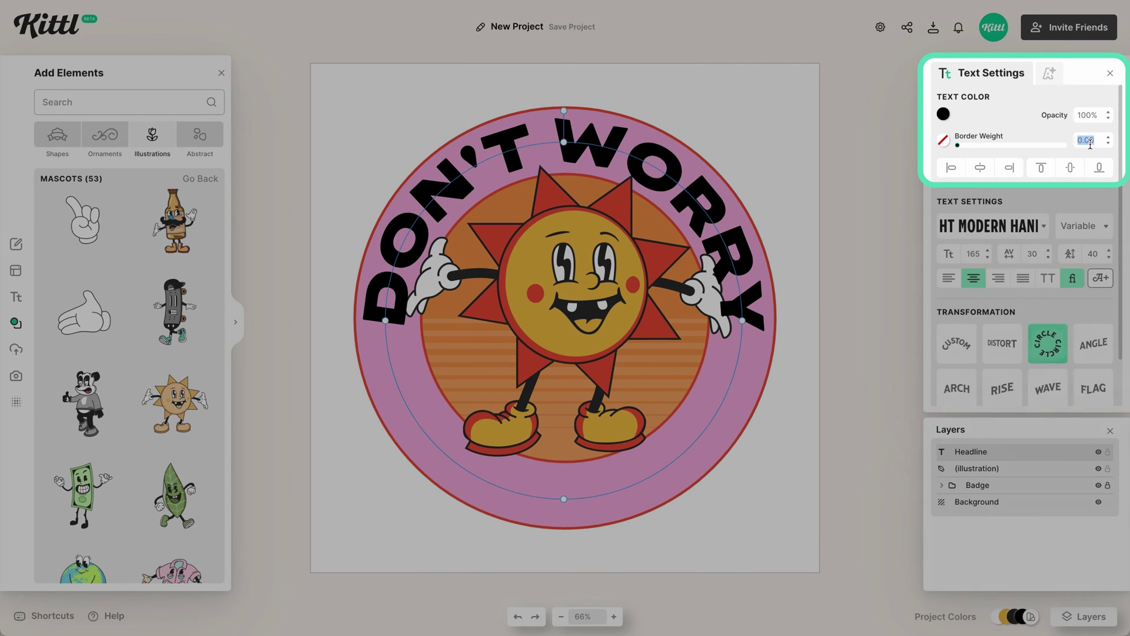
Give the "DON'T WORRY" lettering a border of weight 10 in the palette's orange-red (f26241)
type("1")
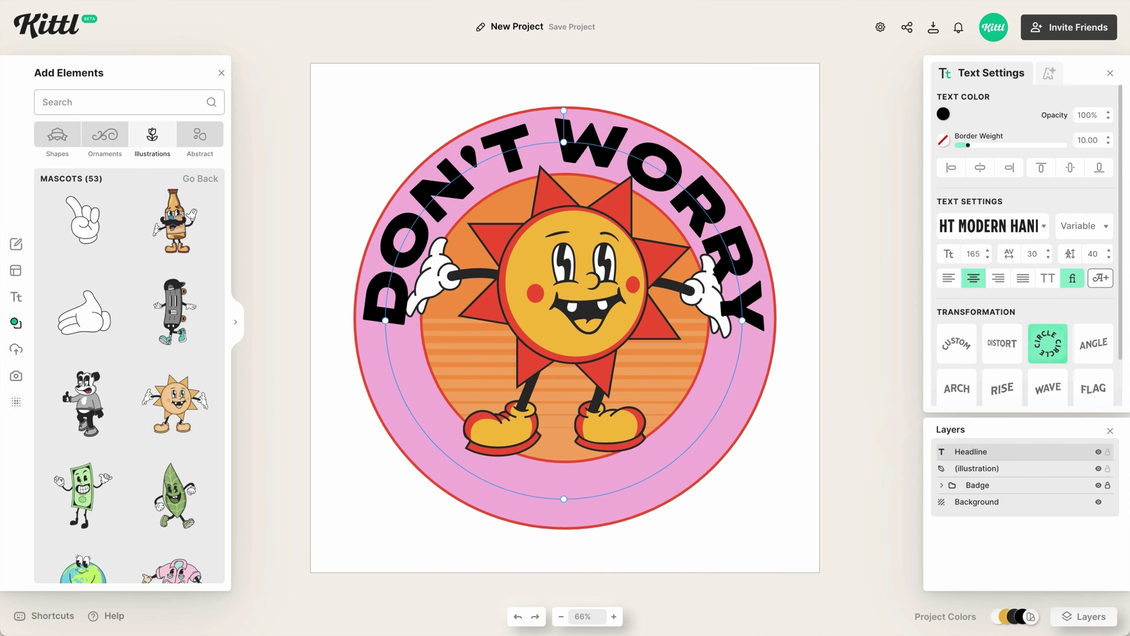
left_click(944, 144)
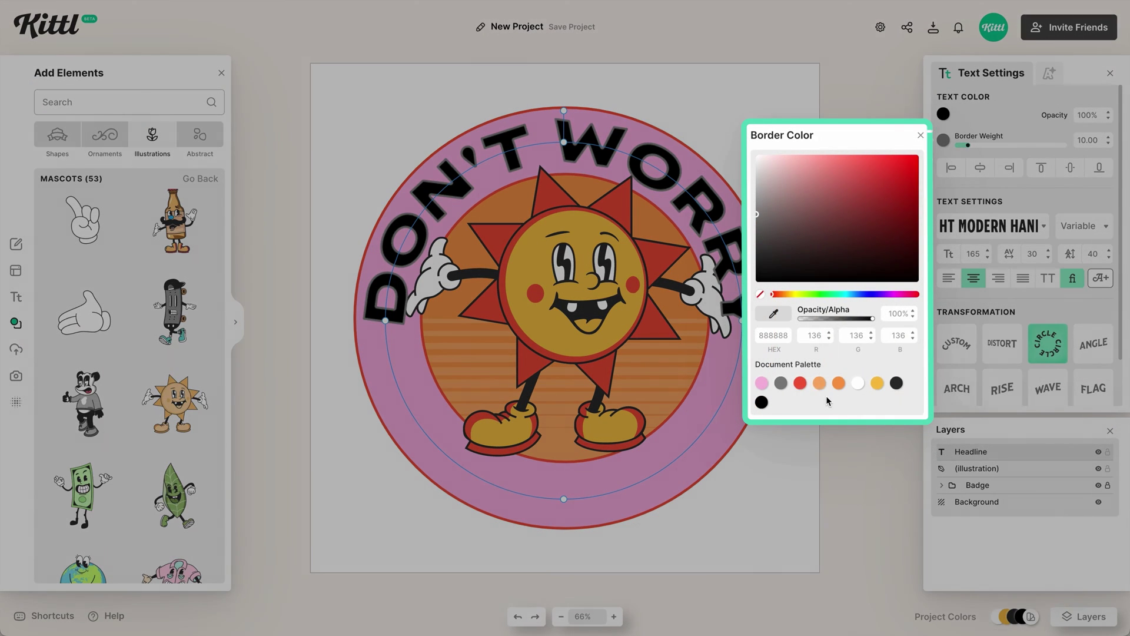
left_click(801, 385)
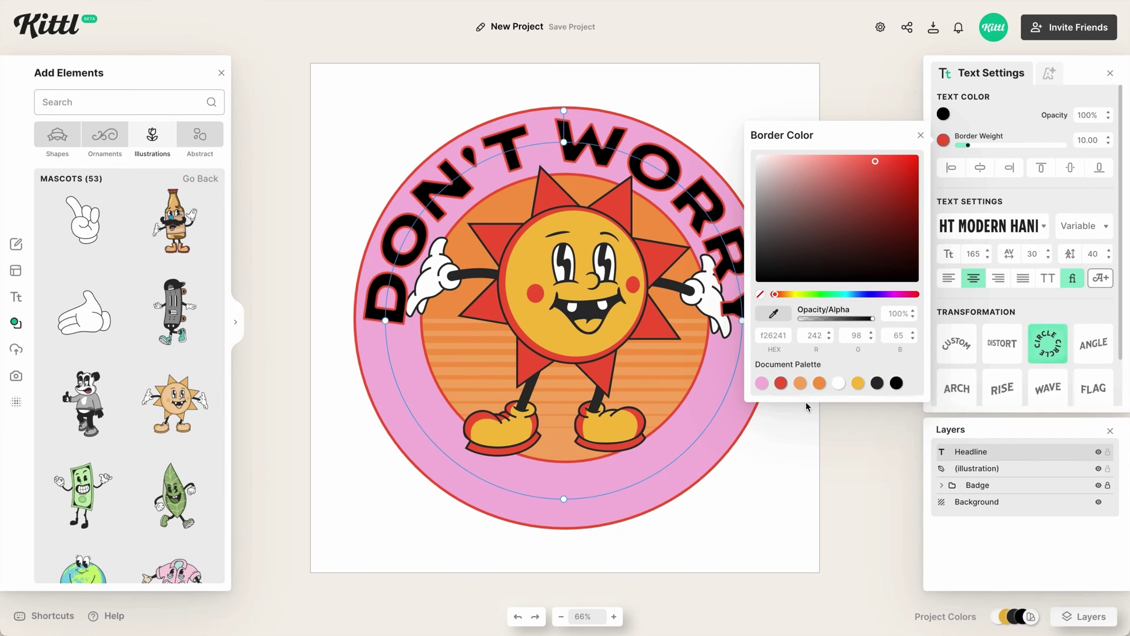
Fill the "DON'T WORRY" lettering with white (ffffff) and set its border weight to 8
left_click(945, 115)
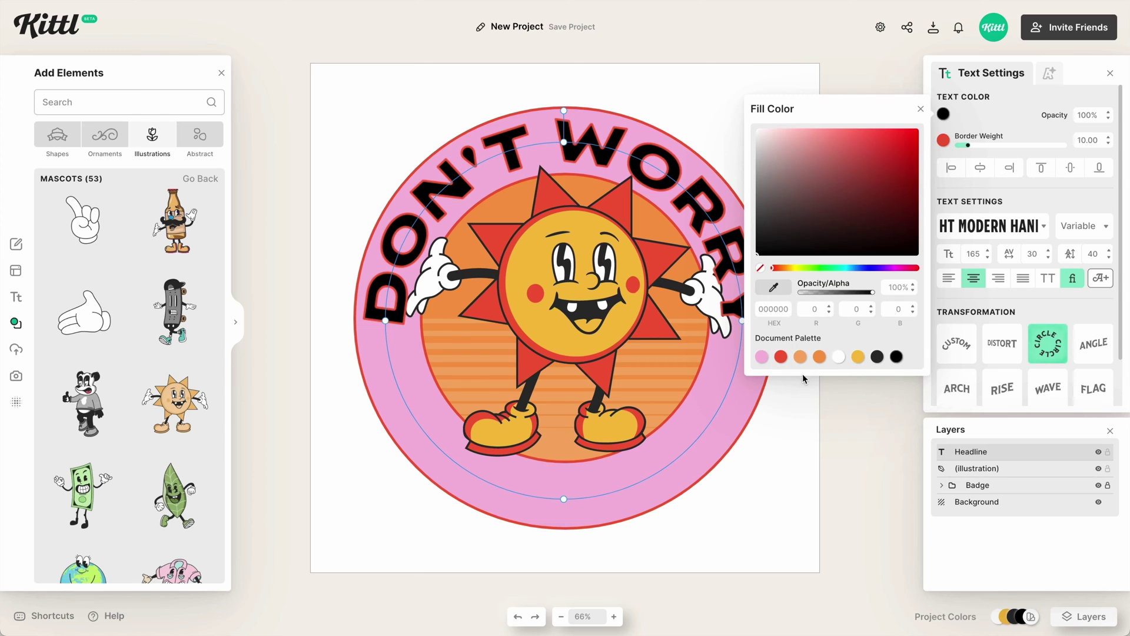
left_click(839, 357)
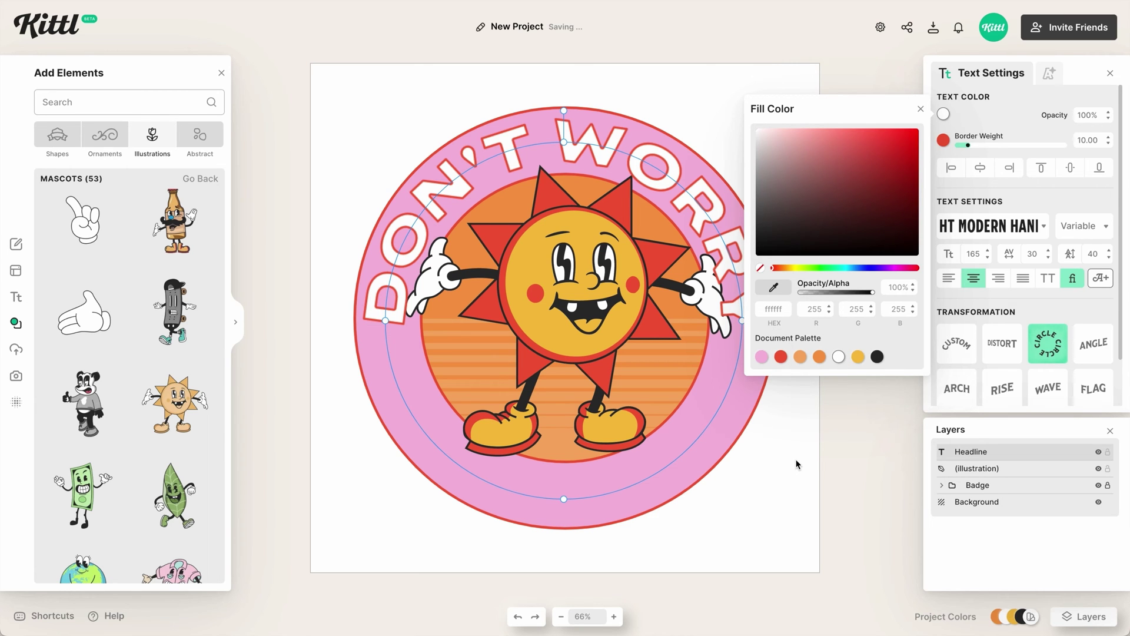
left_click(1099, 137)
type("8")
key("Return")
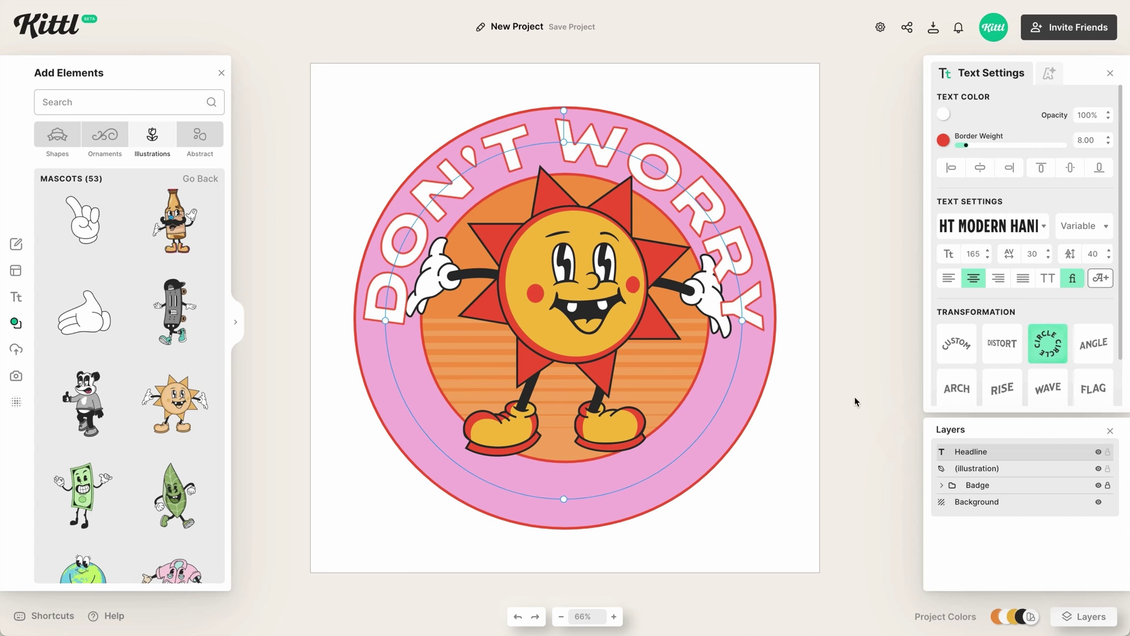
Change the border color of the "DON'T WORRY" lettering to the palette's near-black
left_click(787, 491)
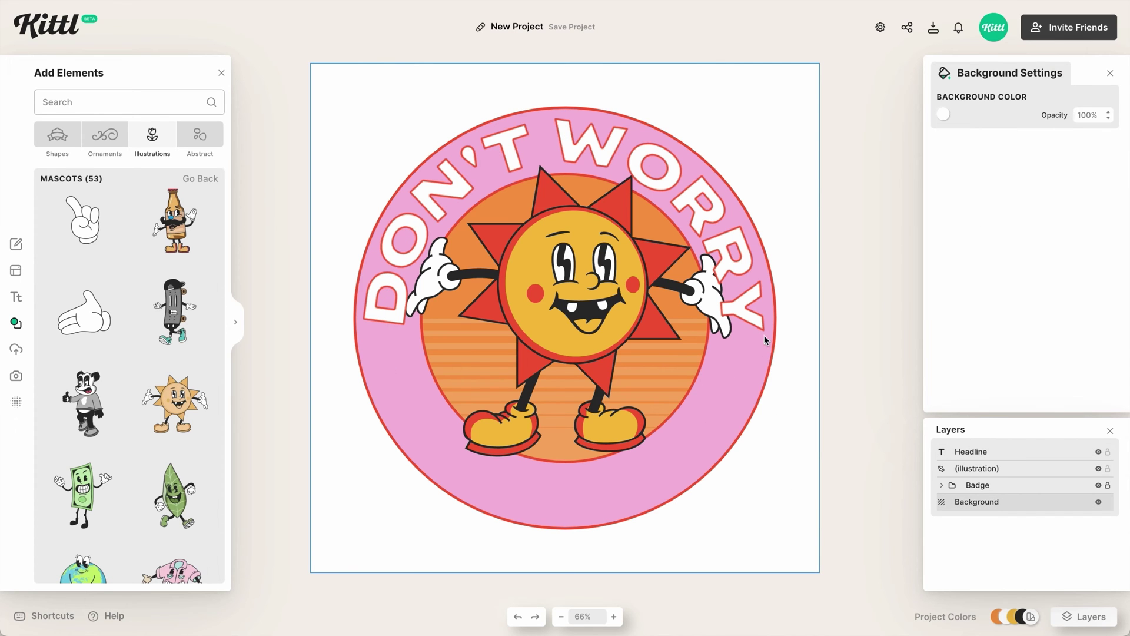
left_click(760, 318)
left_click(943, 140)
left_click(875, 389)
left_click(811, 495)
Add a Block Shadow with offset 3 to the "DON'T WORRY" lettering and color it orange-red (f26241)
left_click(715, 207)
left_click(1049, 73)
left_click(1048, 128)
left_click(1108, 194)
left_click(1108, 193)
left_click(1107, 165)
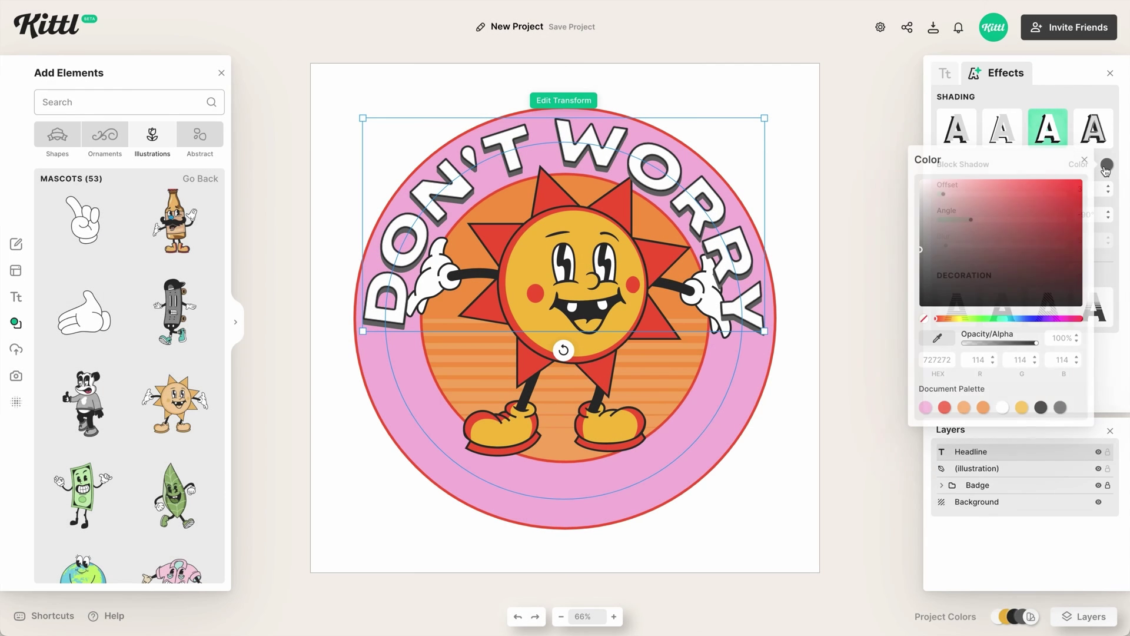
left_click(944, 409)
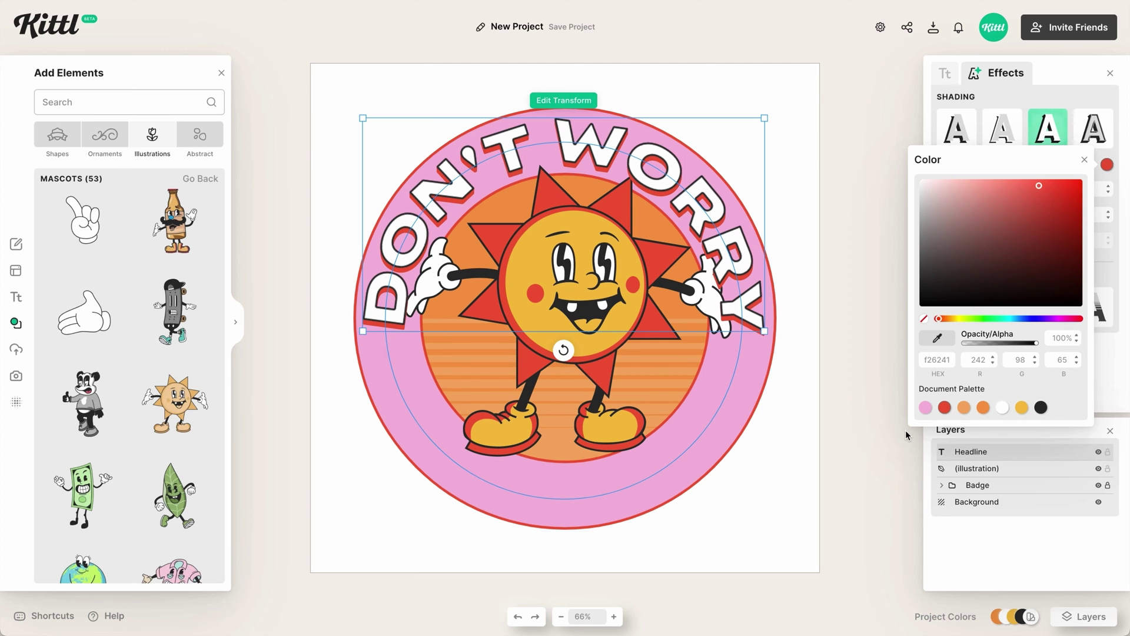
Move the Headline layer beneath the mascot illustration so the hands overlap the lettering
left_click_drag(992, 452, 986, 483)
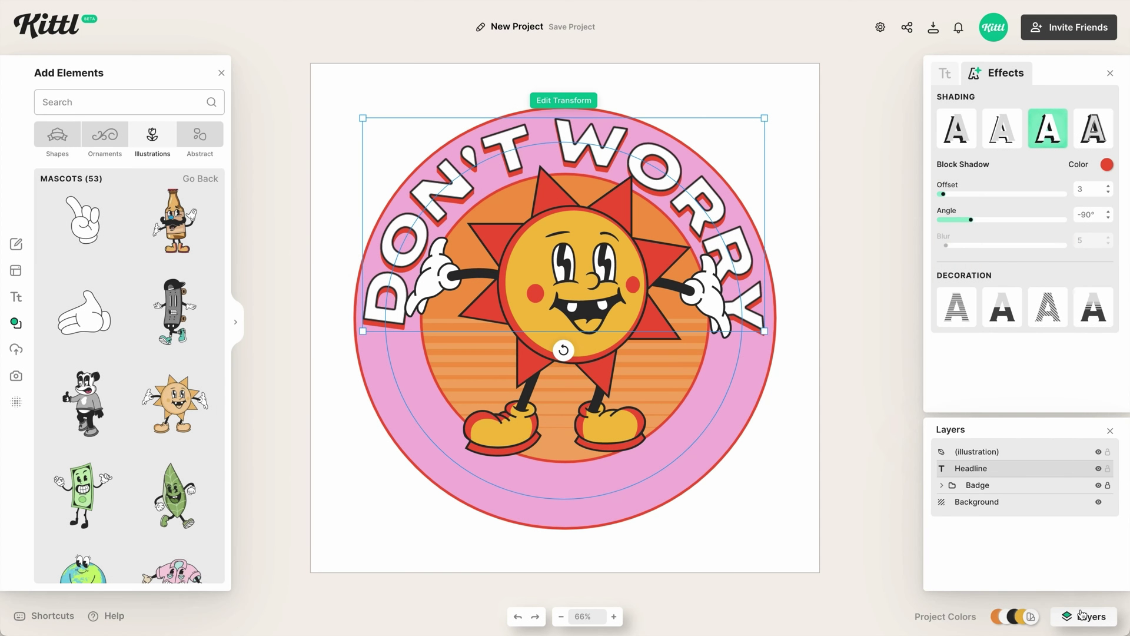
left_click(1086, 623)
Duplicate the "DON'T WORRY" text and invert the copy's direction so it curves along the lower half of the ring
left_click(944, 77)
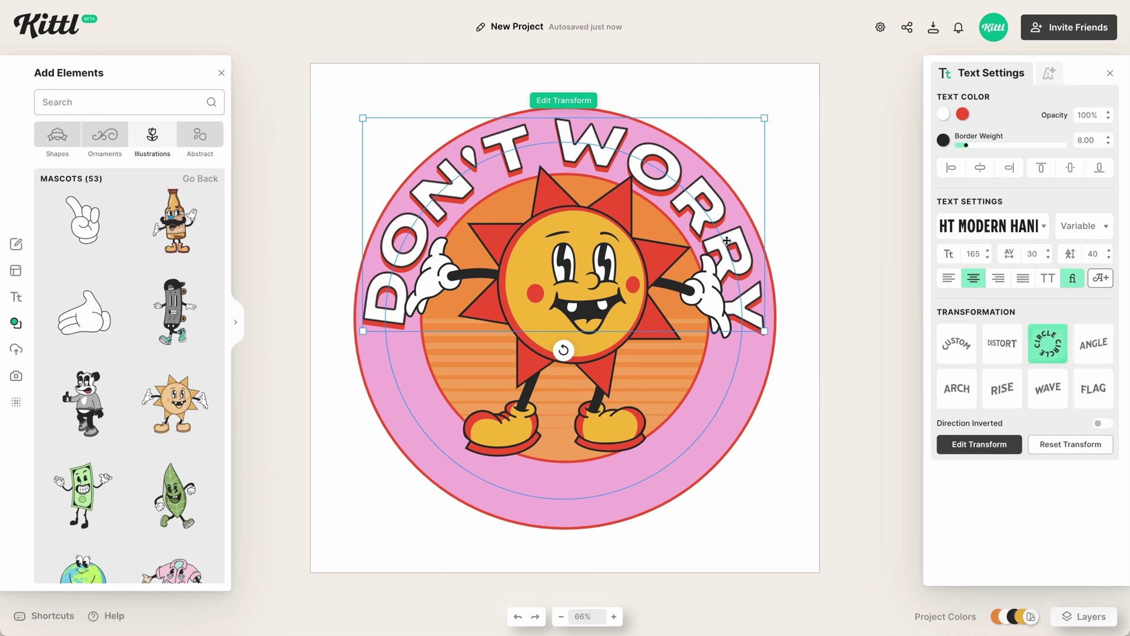
left_click_drag(727, 240, 726, 240)
key("ctrl+z")
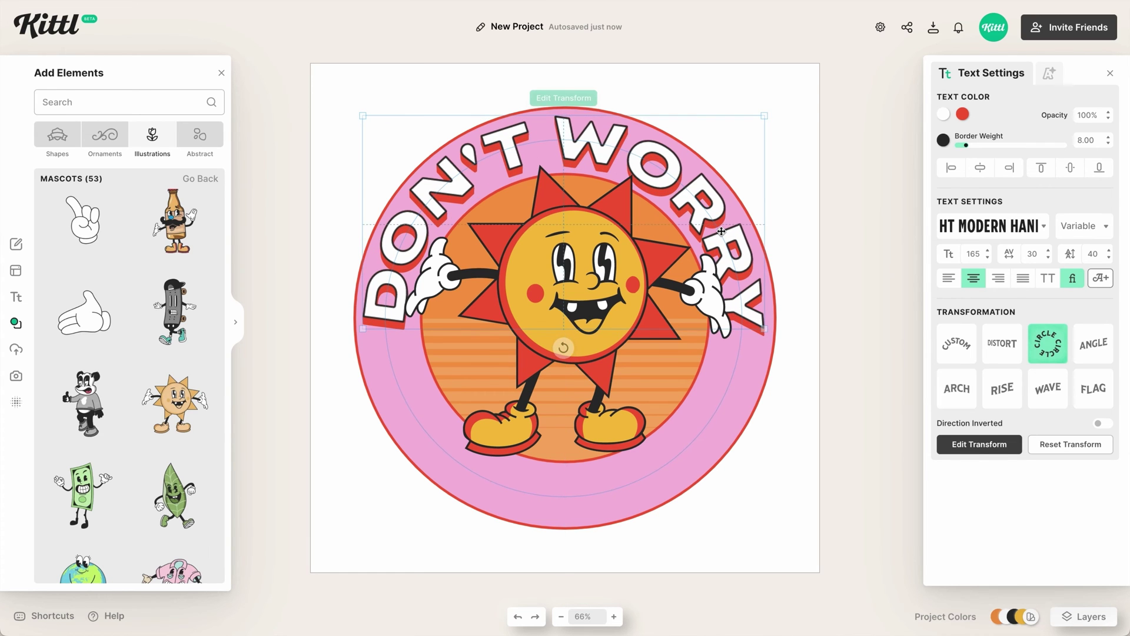
left_click(1099, 424)
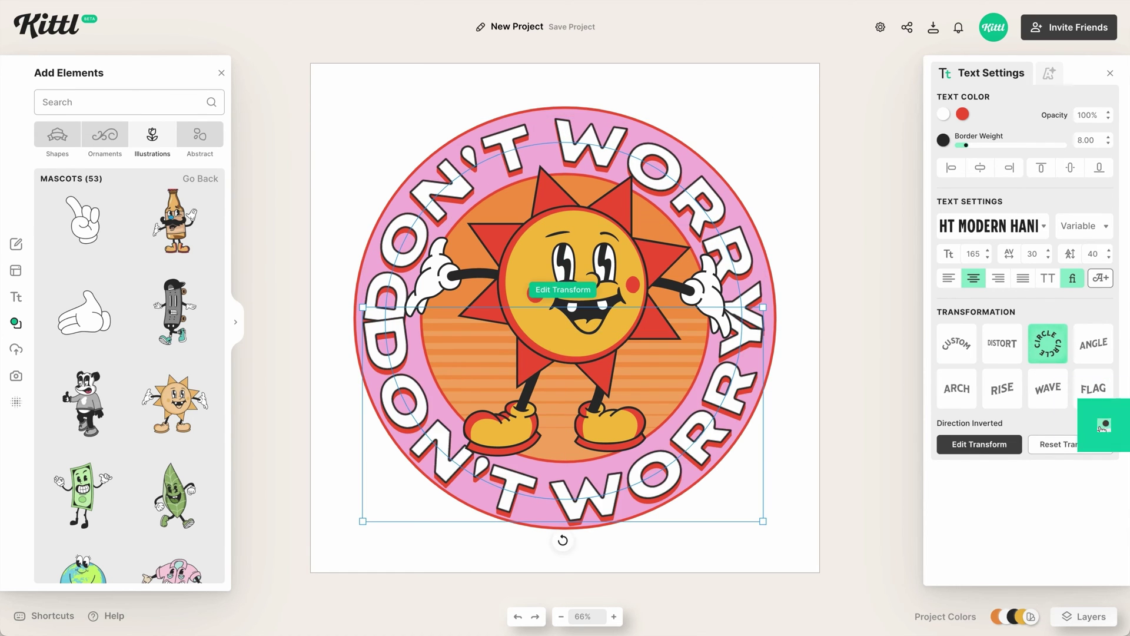
Replace the wording of the lower curved text with "BE HAPPY"
double_click(670, 467)
key("ctrl+a")
type("BE")
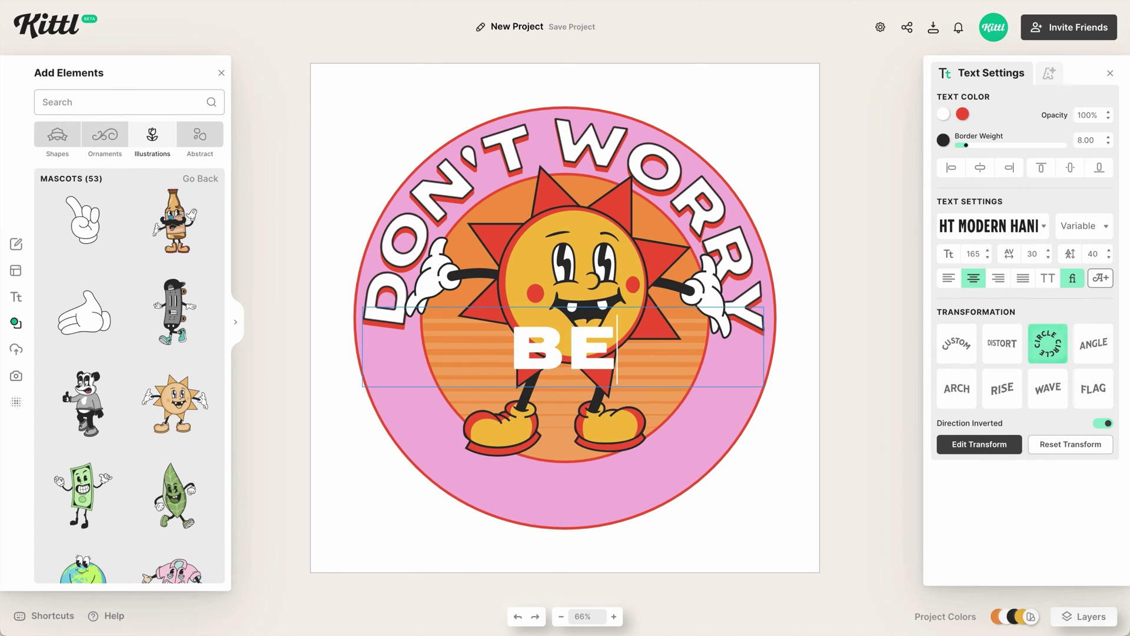
type(" HAPPY")
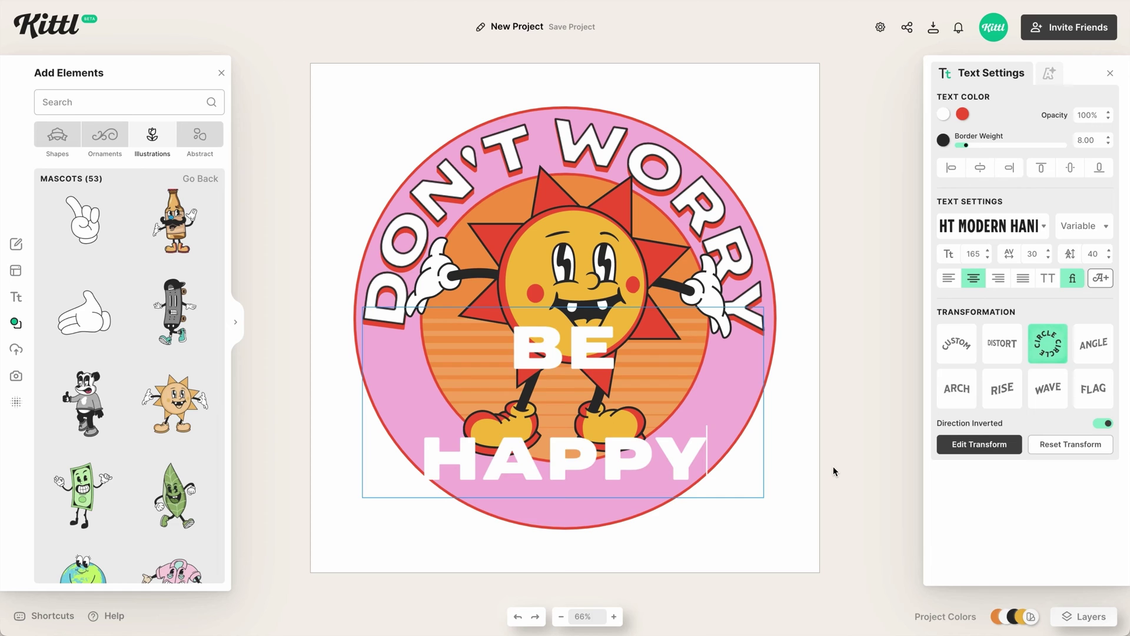
key("Escape")
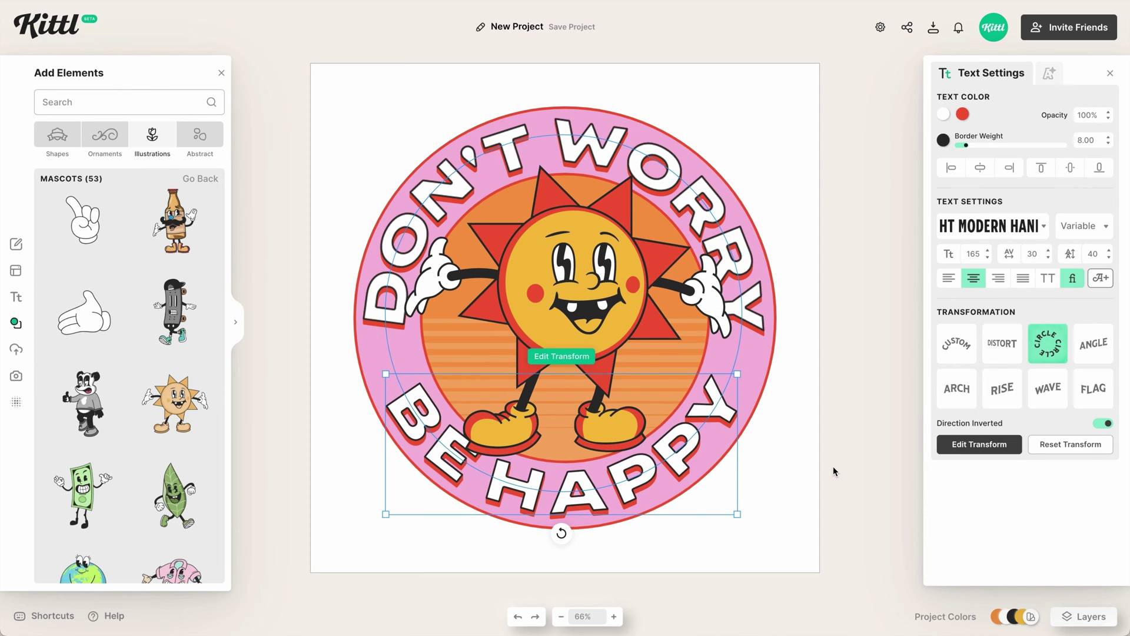
Shrink the circular path of the "BE HAPPY" text slightly to center it in the pink ring
left_click(562, 356)
left_click_drag(563, 134, 564, 139)
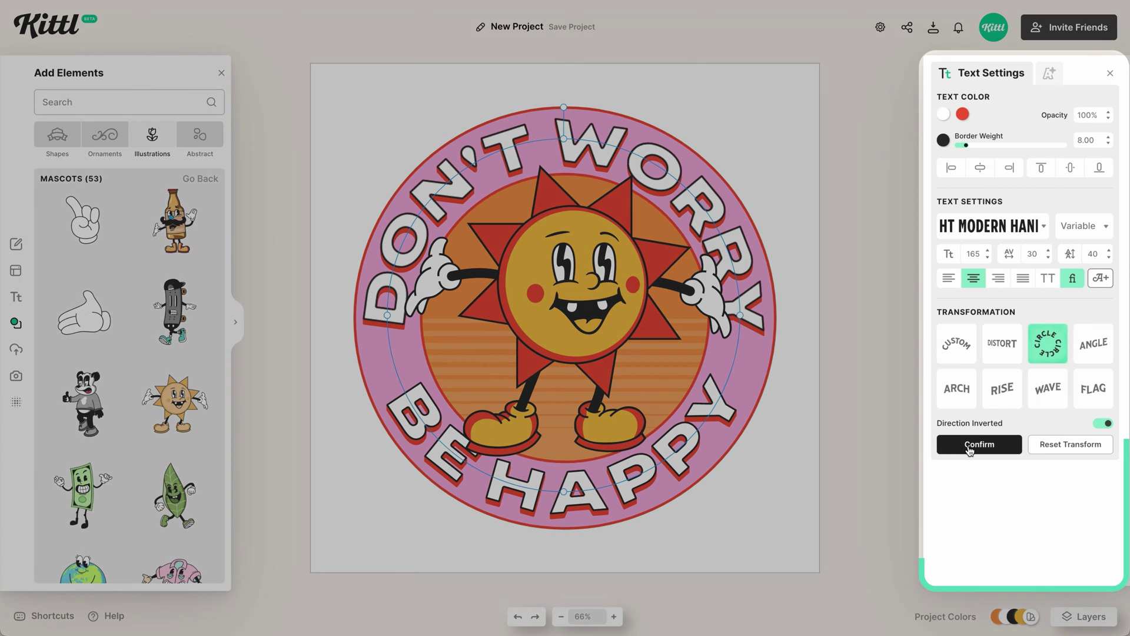
left_click(978, 444)
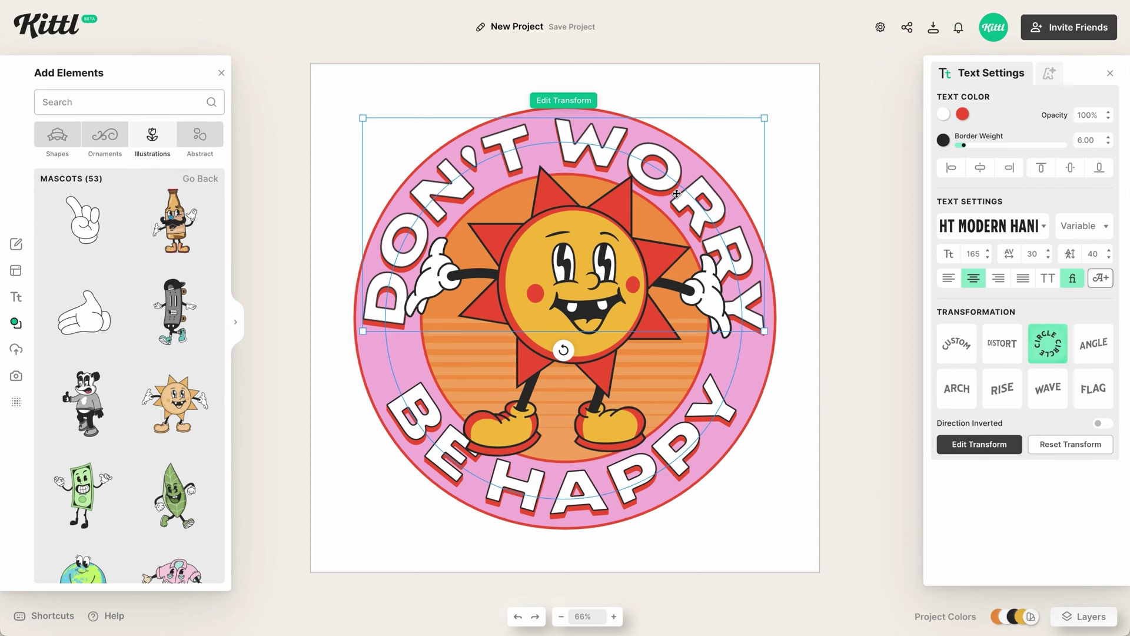
Nudge the "DON'T WORRY" text up and shrink its circular path slightly to center it within the pink ring
key("Up")
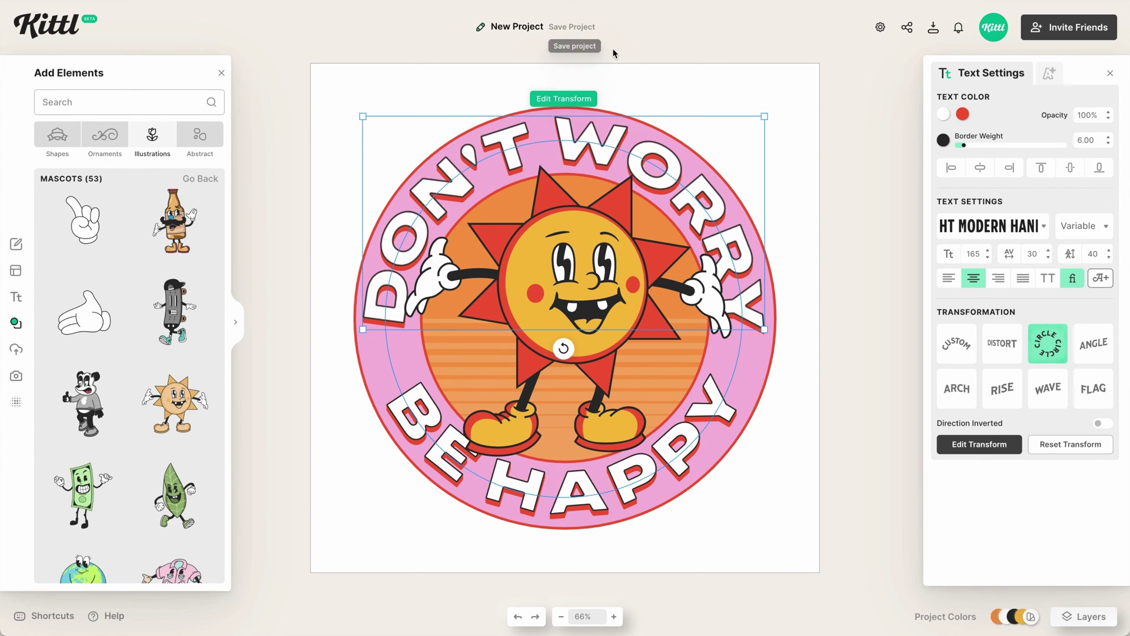
left_click(579, 104)
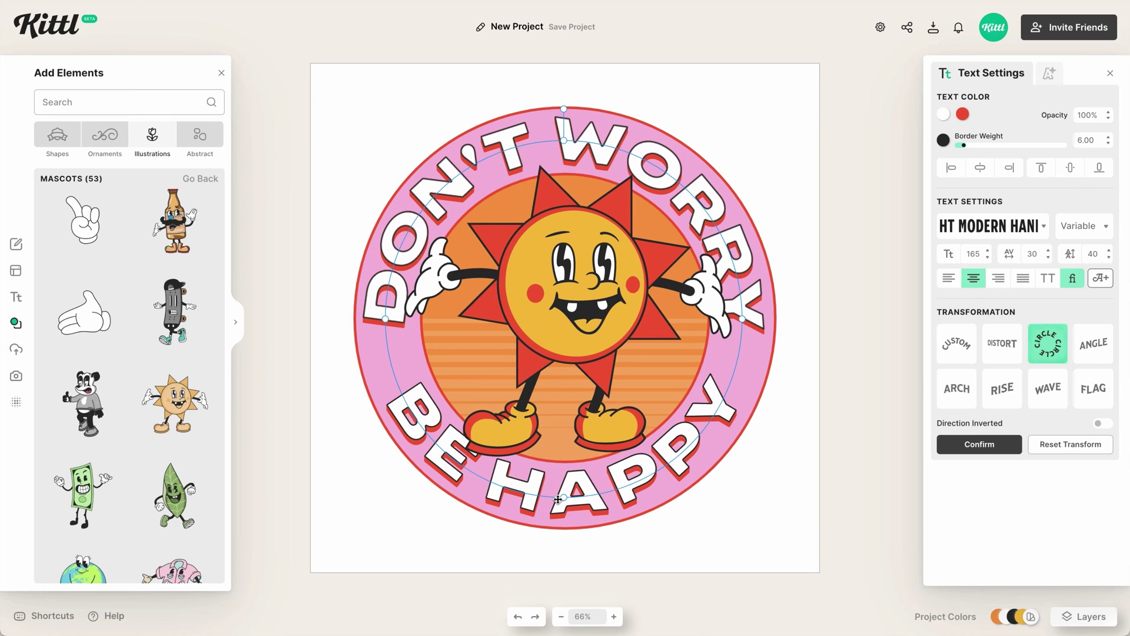
left_click_drag(563, 496, 563, 490)
left_click(971, 445)
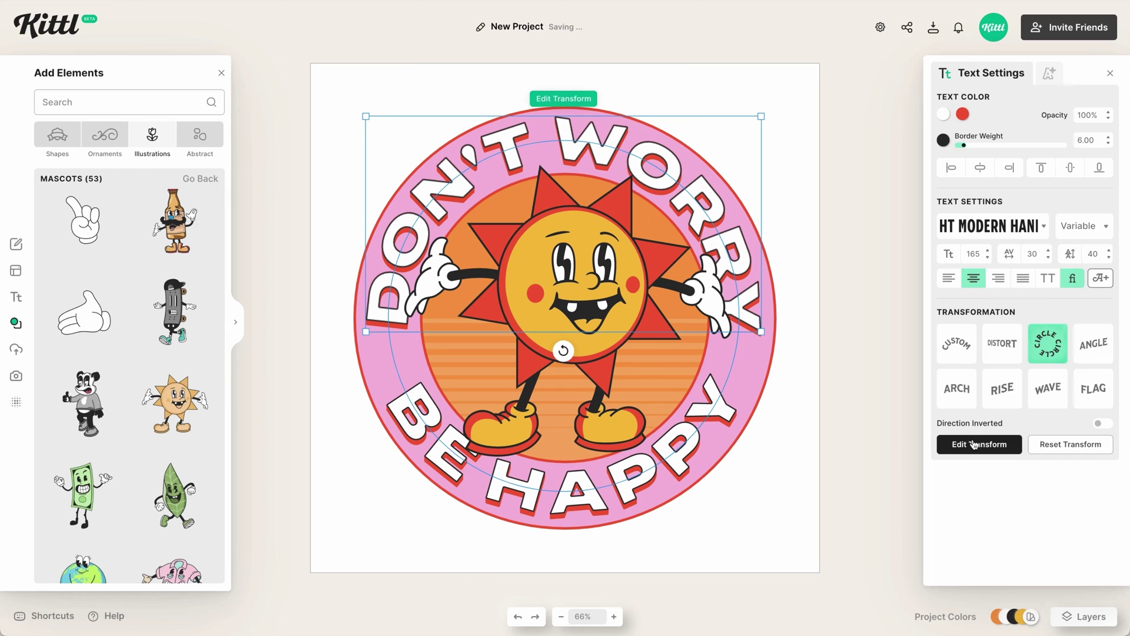
left_click(804, 543)
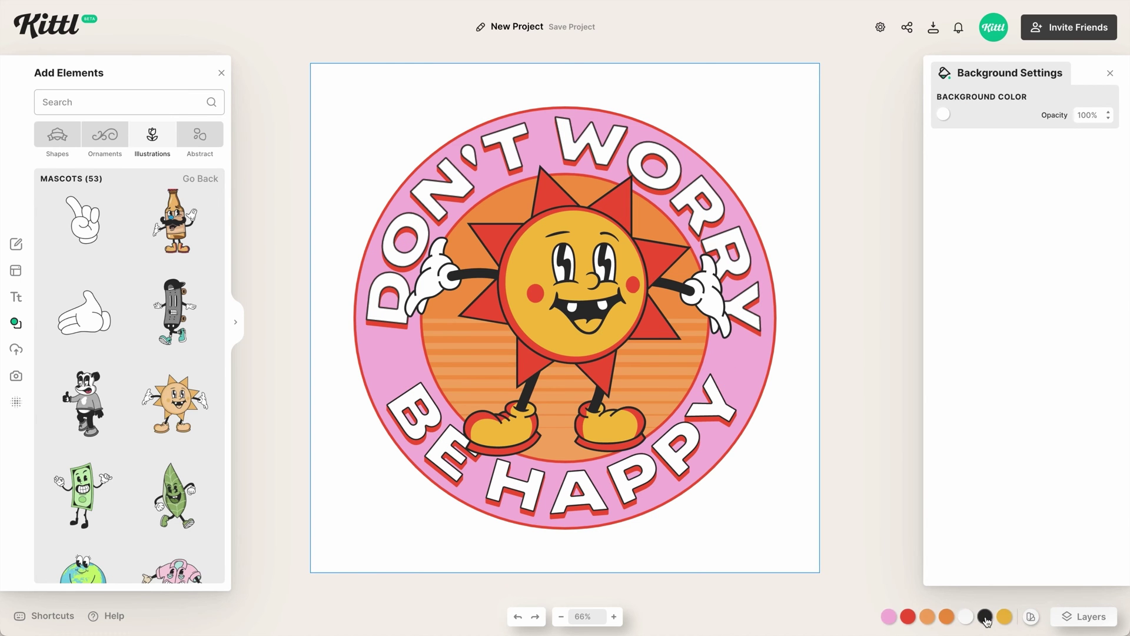
Shift the near-black in the project colors to a dark purple (552256) across the whole design
left_click(985, 616)
left_click(1041, 530)
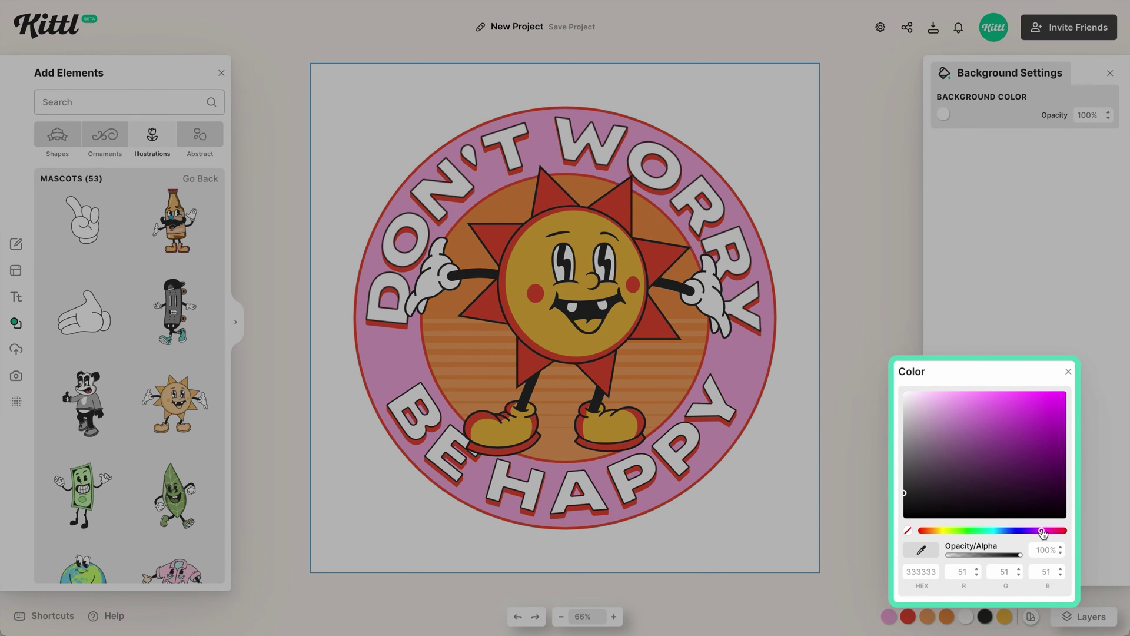
left_click_drag(998, 478, 1002, 478)
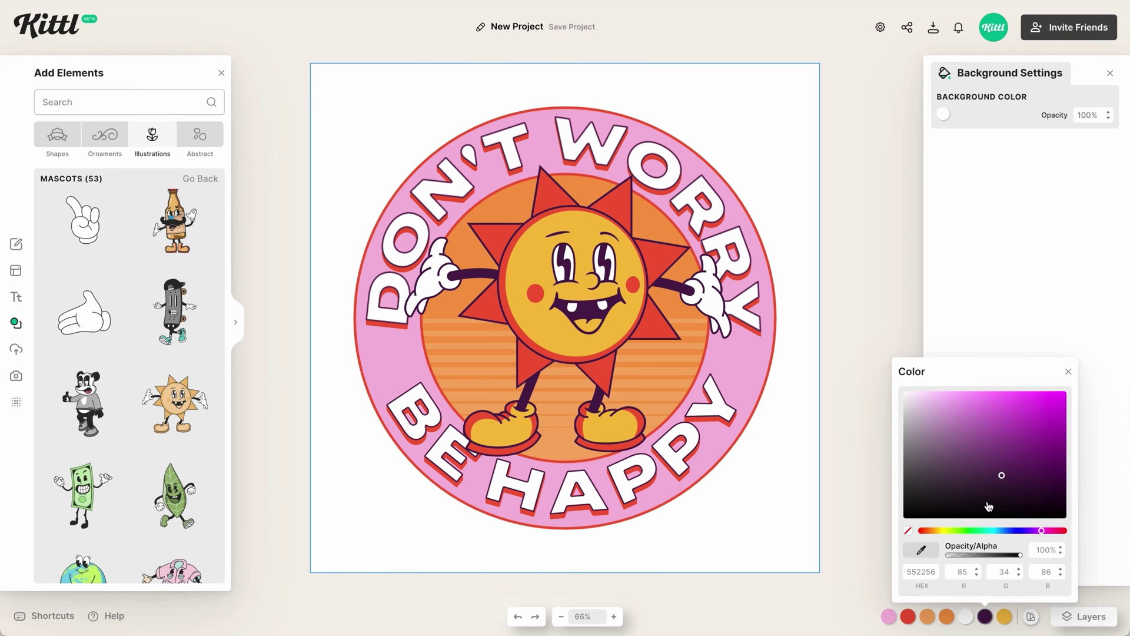
left_click(823, 496)
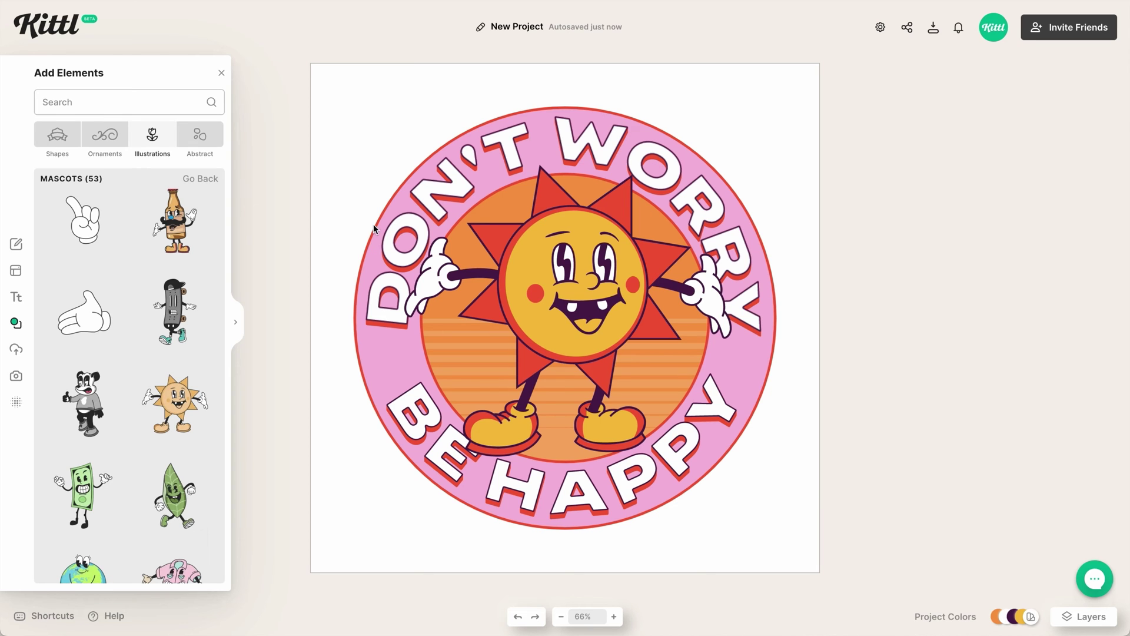
Add the cassette illustration from the Flower Power collection, shrink it and place it tilted behind the mascot, low in the orange circle
left_click(200, 179)
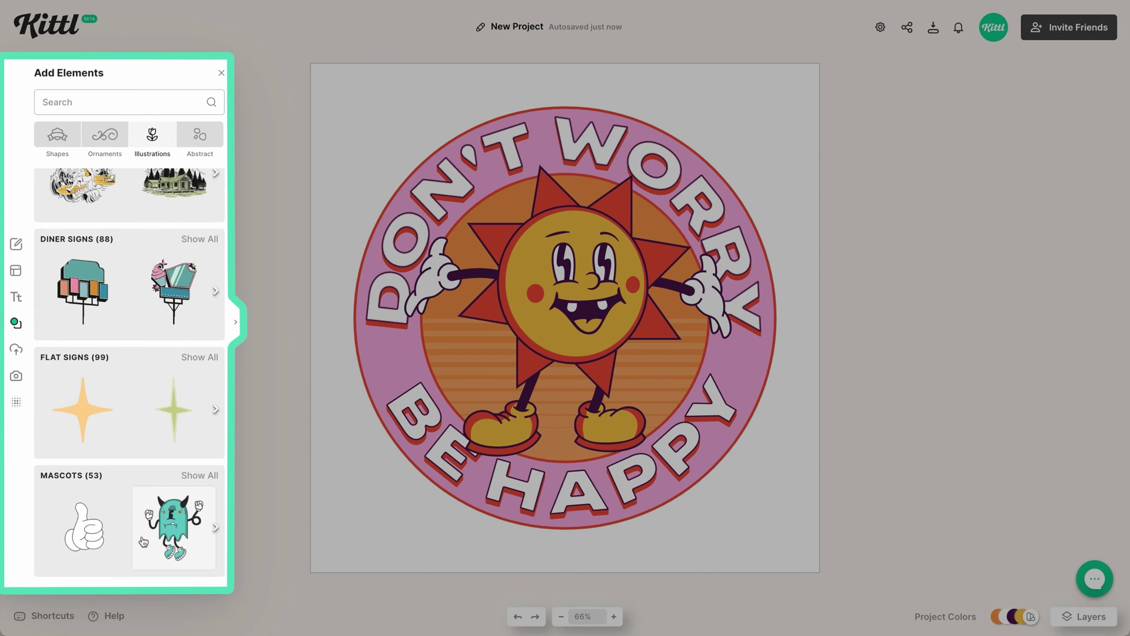
scroll(147, 518, "up", 3)
scroll(143, 540, "up", 3)
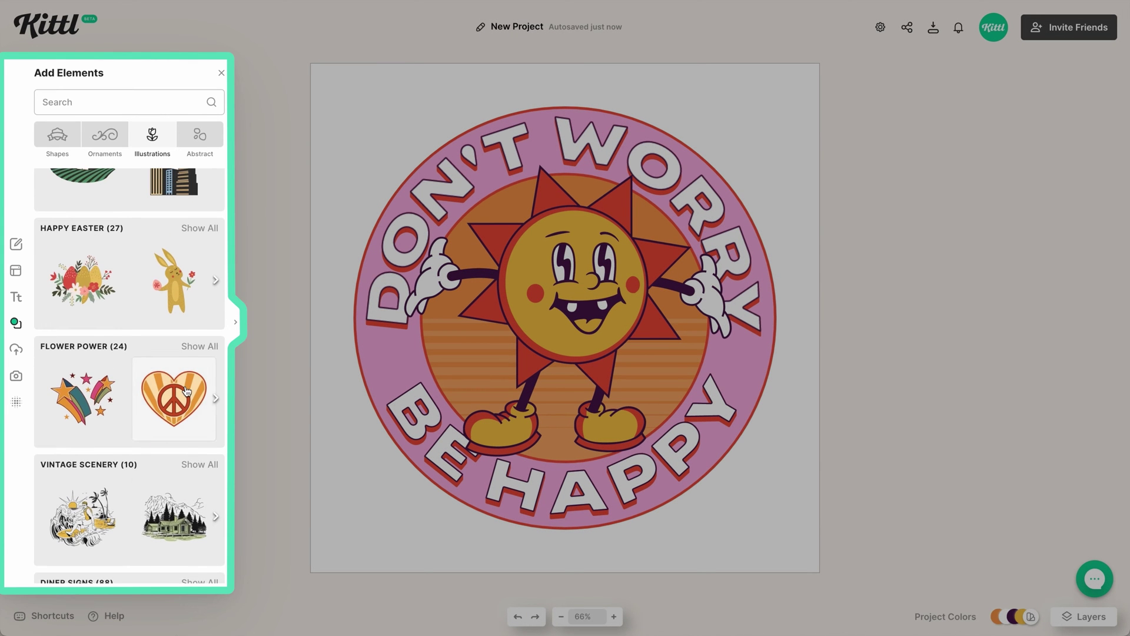
left_click(199, 342)
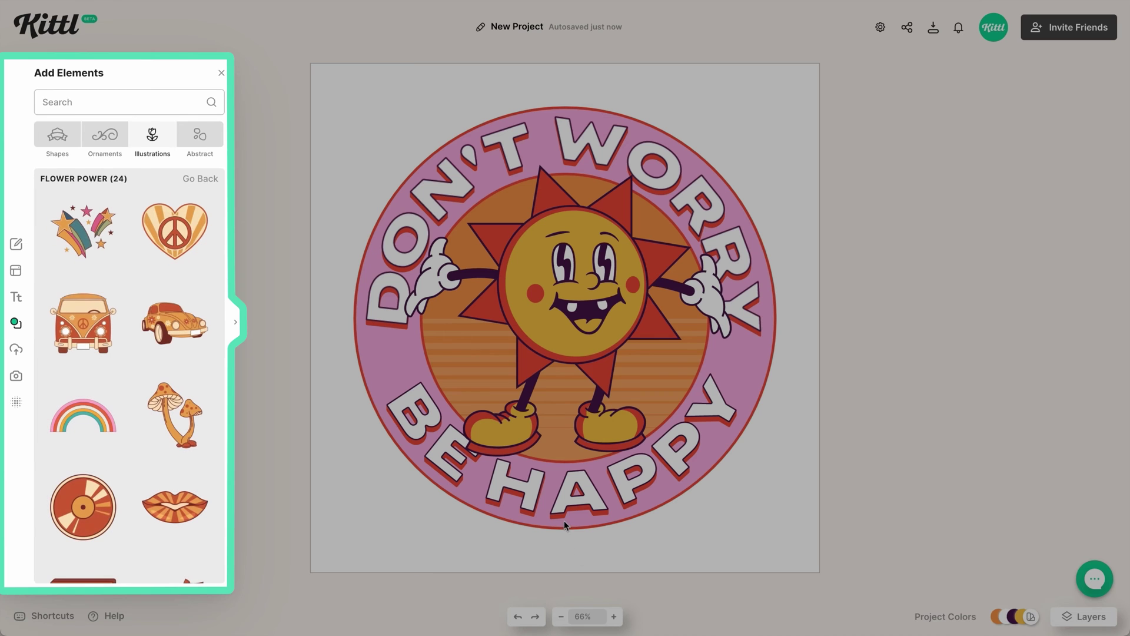
scroll(171, 412, "down", 2)
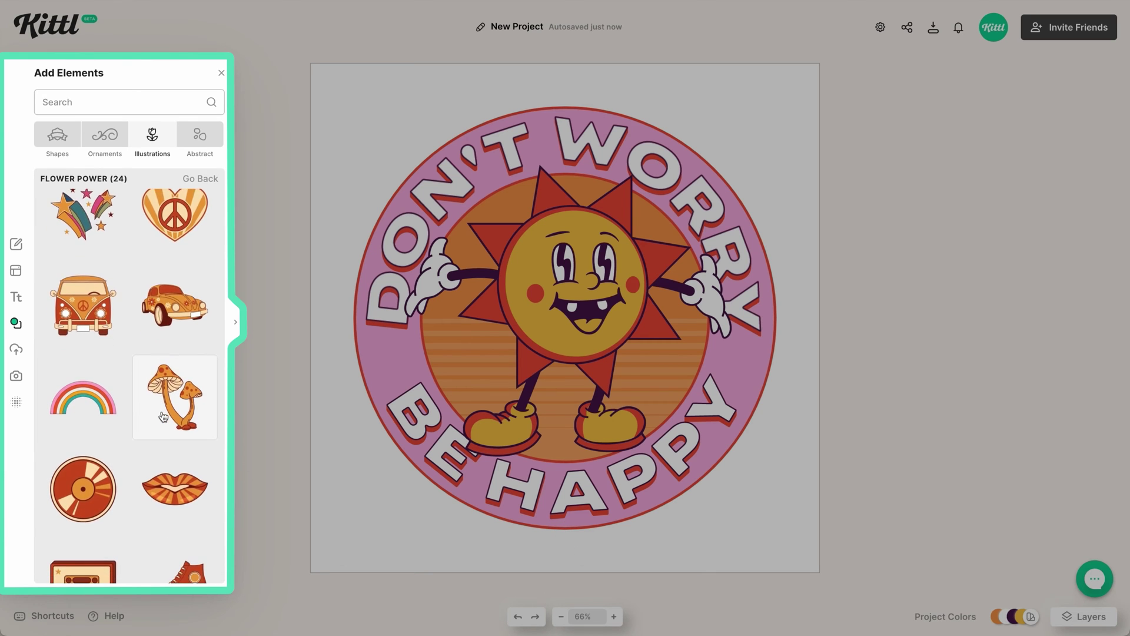
scroll(163, 417, "down", 3)
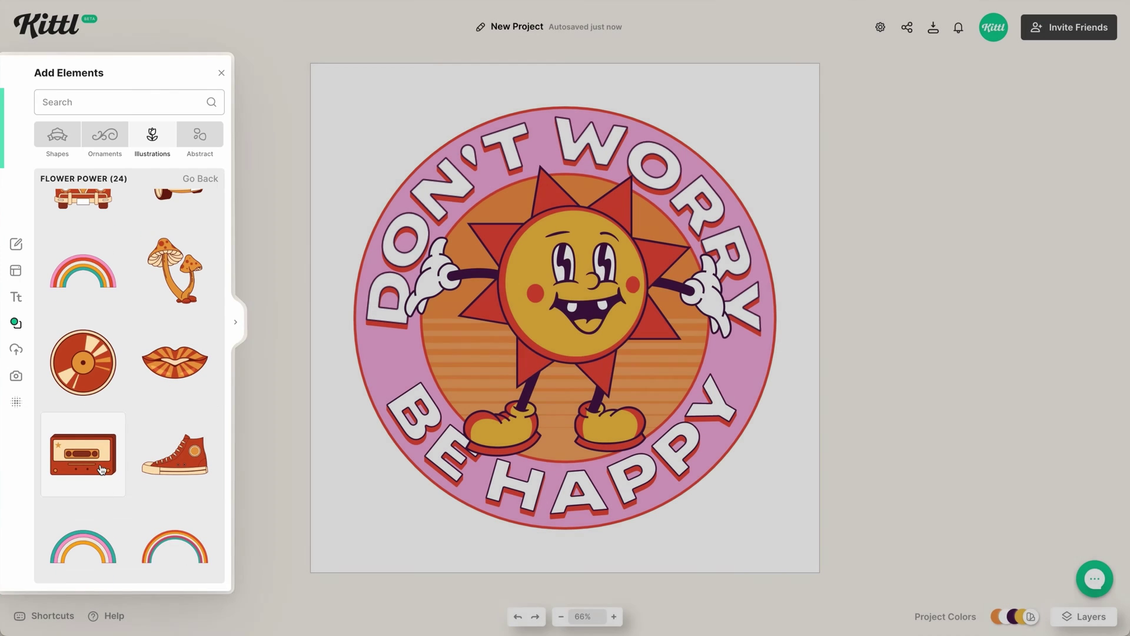
left_click(101, 469)
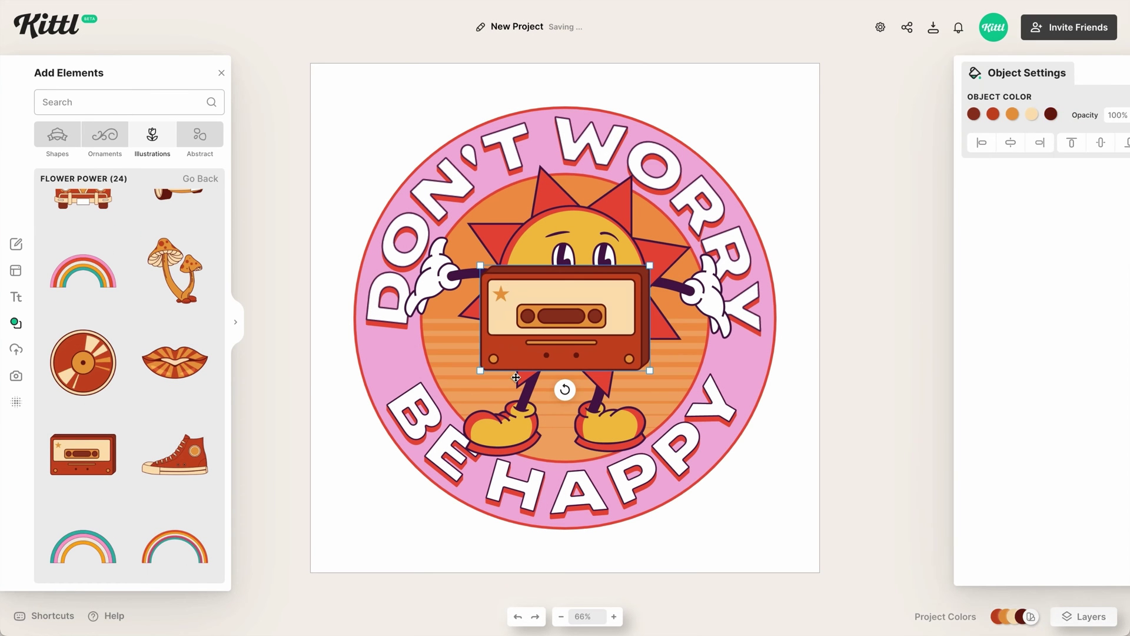
left_click_drag(652, 267, 599, 328)
left_click_drag(549, 363, 517, 385)
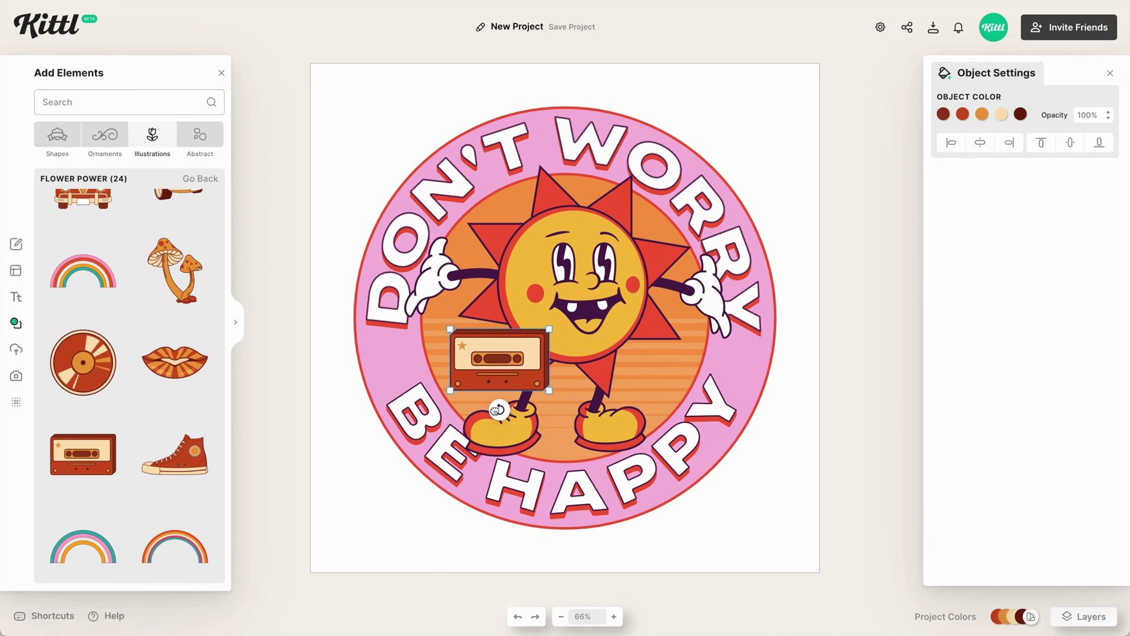
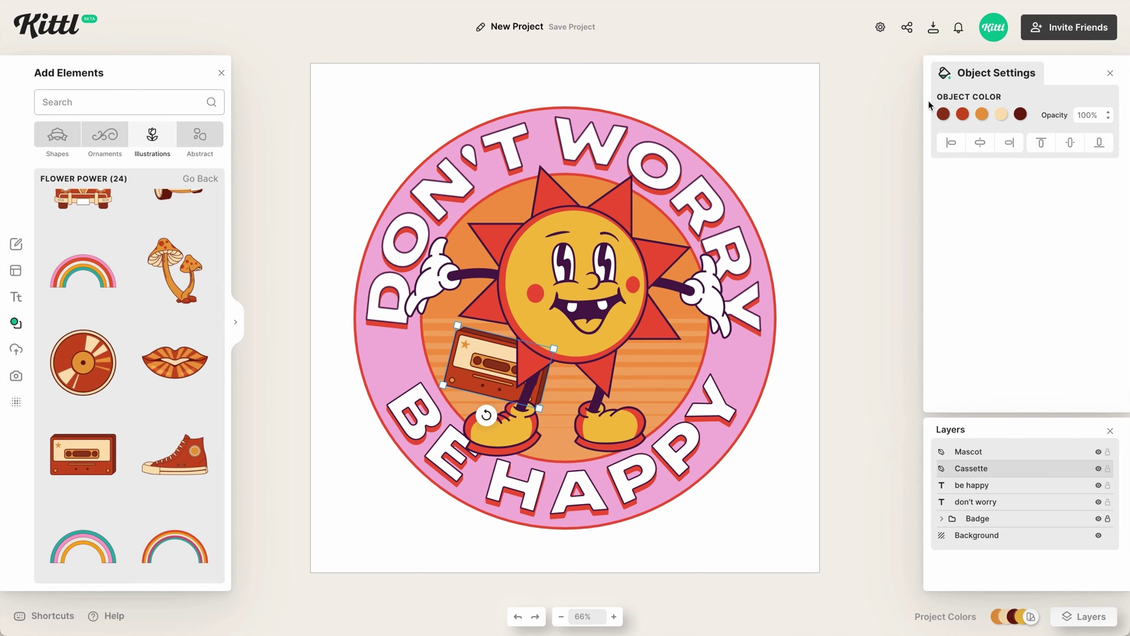
Recolor the cassette with the document palette's red, orange and yellow, and set its darkest color to no fill
left_click(944, 115)
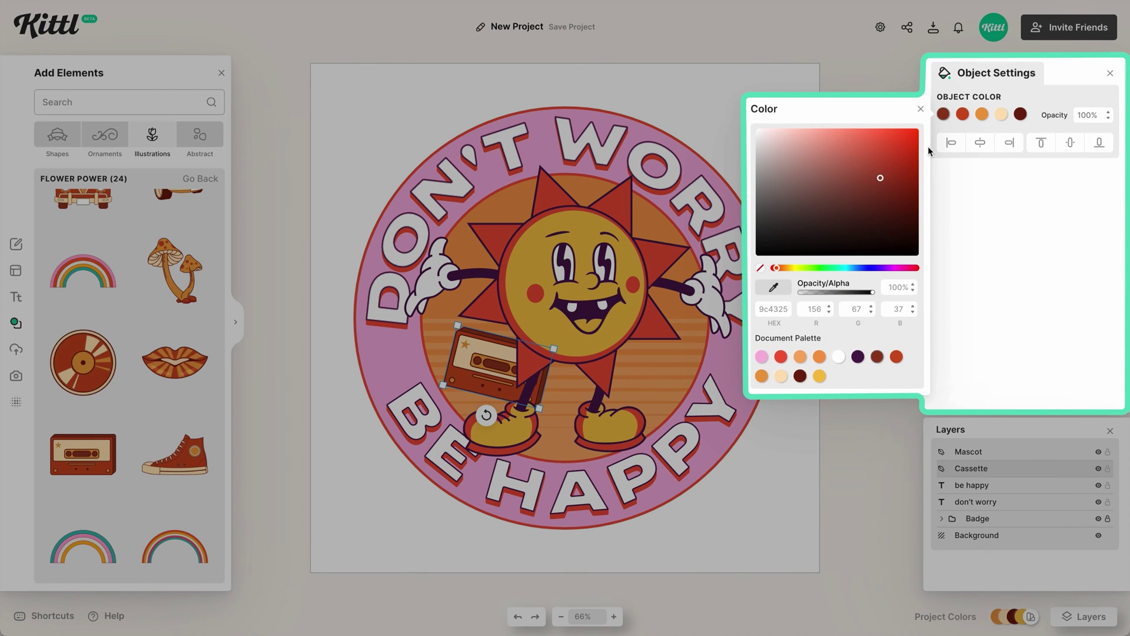
left_click(817, 359)
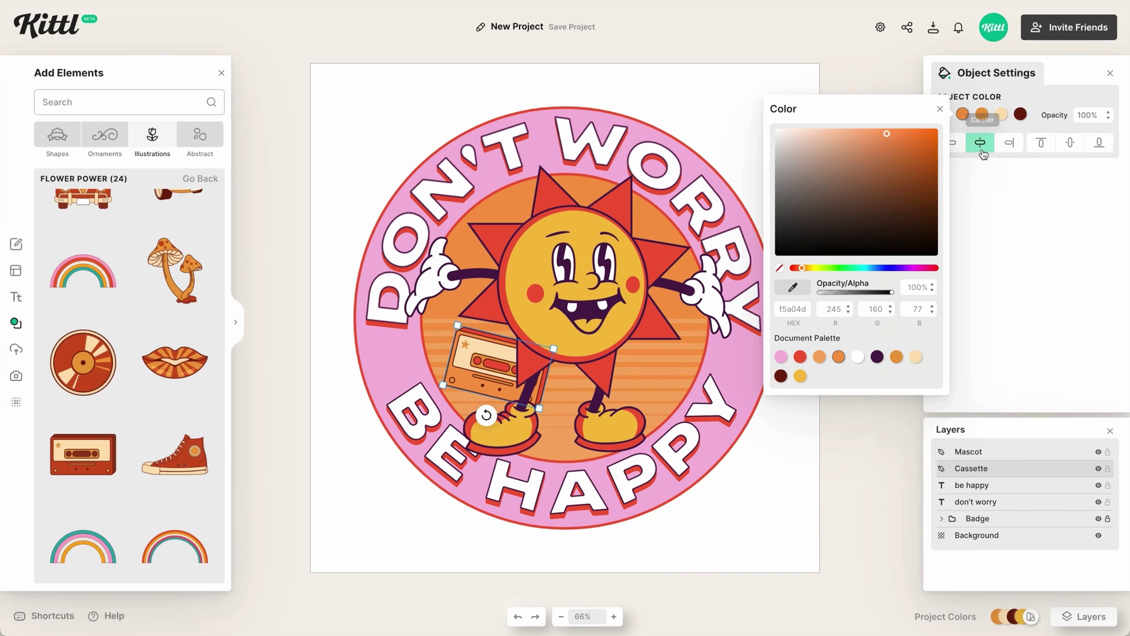
left_click(1002, 114)
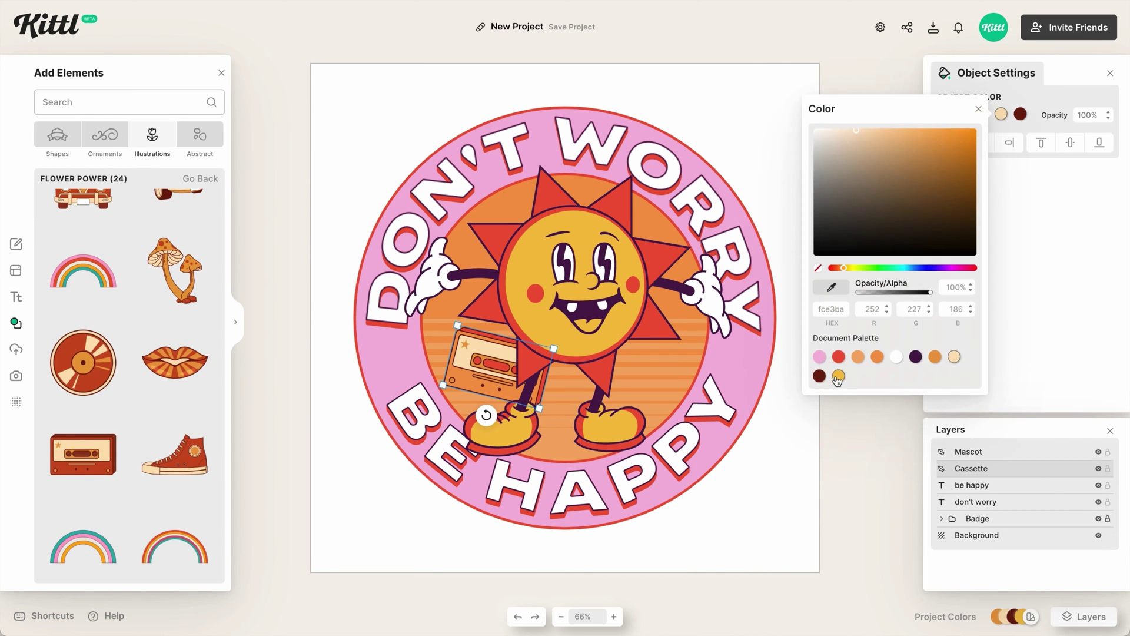
left_click(818, 268)
Add the round multi-petal flower illustration from Flower Power, shrink it and place it at the orange circle's upper-left edge beside the sun
scroll(135, 383, "down", 3)
left_click(175, 480)
left_click(1000, 113)
left_click(876, 356)
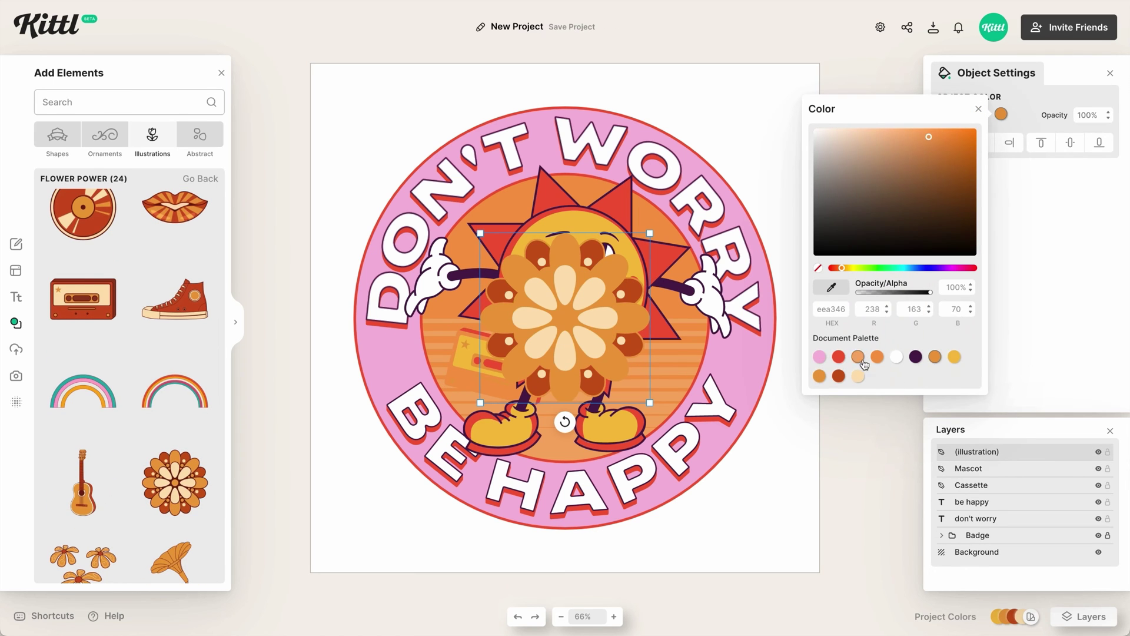
left_click(1001, 114)
left_click(943, 114)
left_click(818, 356)
left_click_drag(613, 307, 587, 254)
left_click_drag(624, 350, 533, 246)
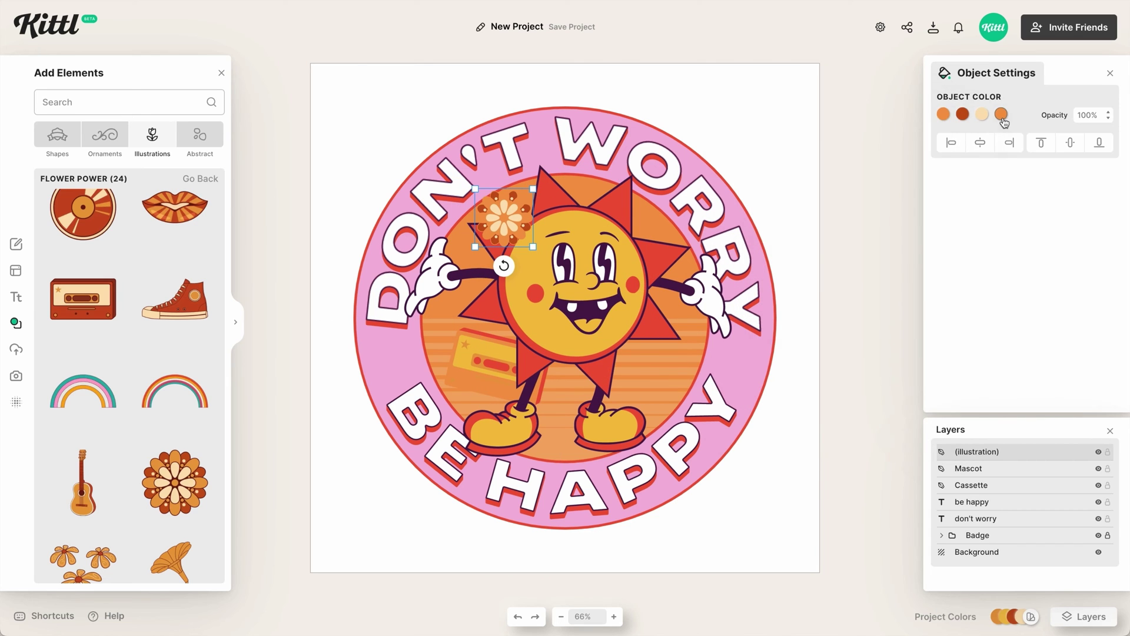
Recolor all four colors of the flower to the document palette's red
left_click(1001, 114)
left_click(982, 113)
left_click(821, 356)
left_click(981, 114)
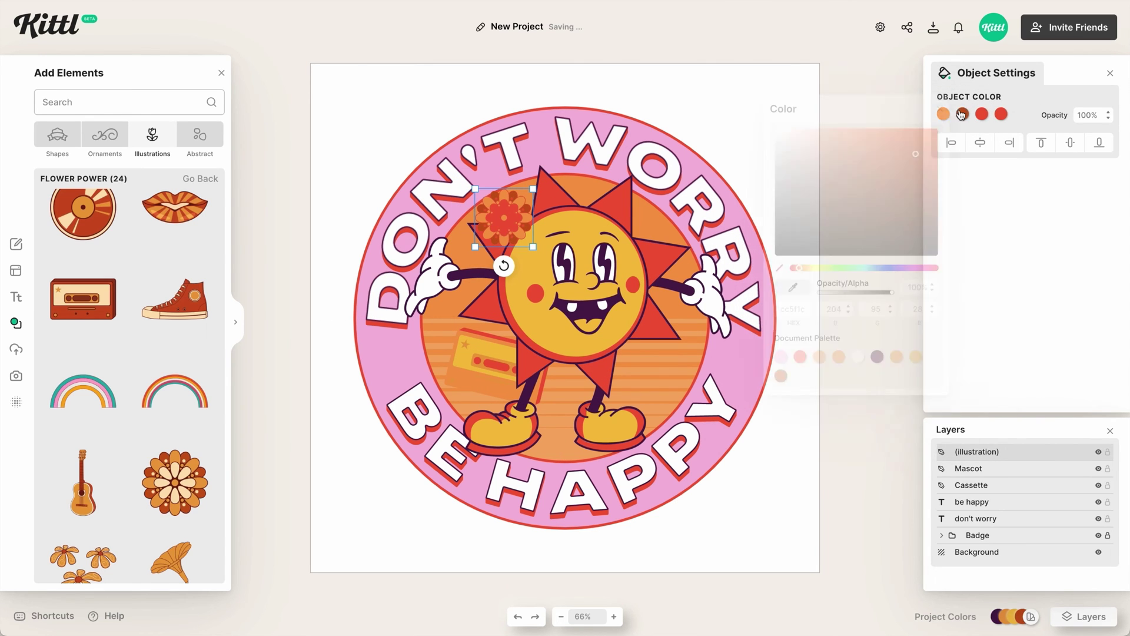
left_click(962, 114)
left_click(801, 356)
left_click(943, 113)
left_click(780, 356)
Shrink the red flower slightly and move its layer below the Mascot and Cassette layers
left_click_drag(471, 188, 490, 196)
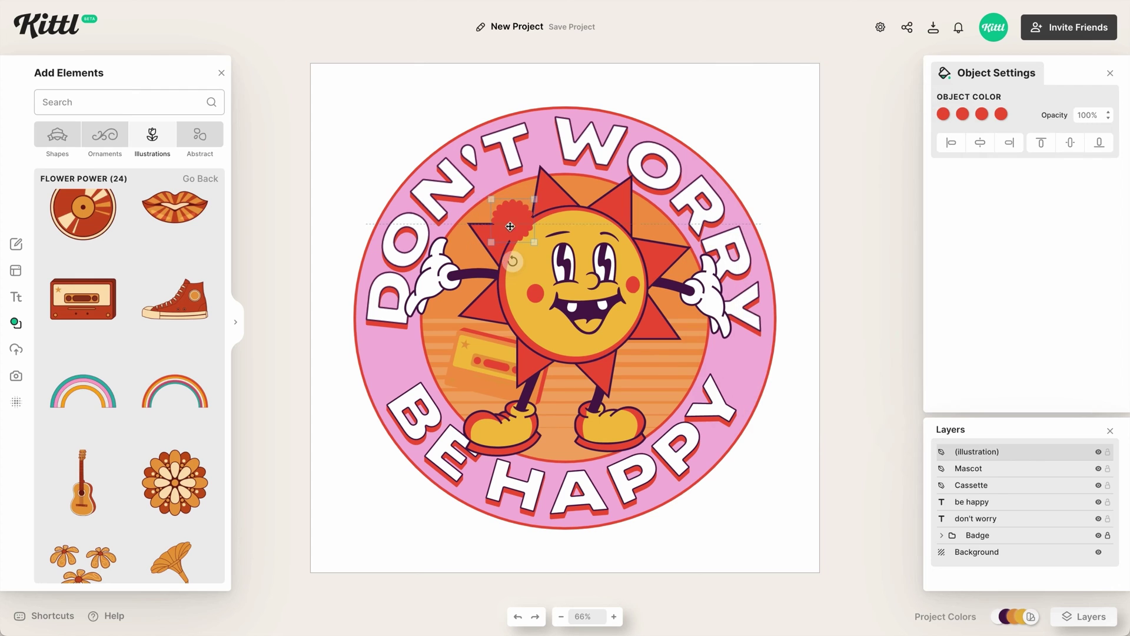
left_click_drag(983, 459, 983, 489)
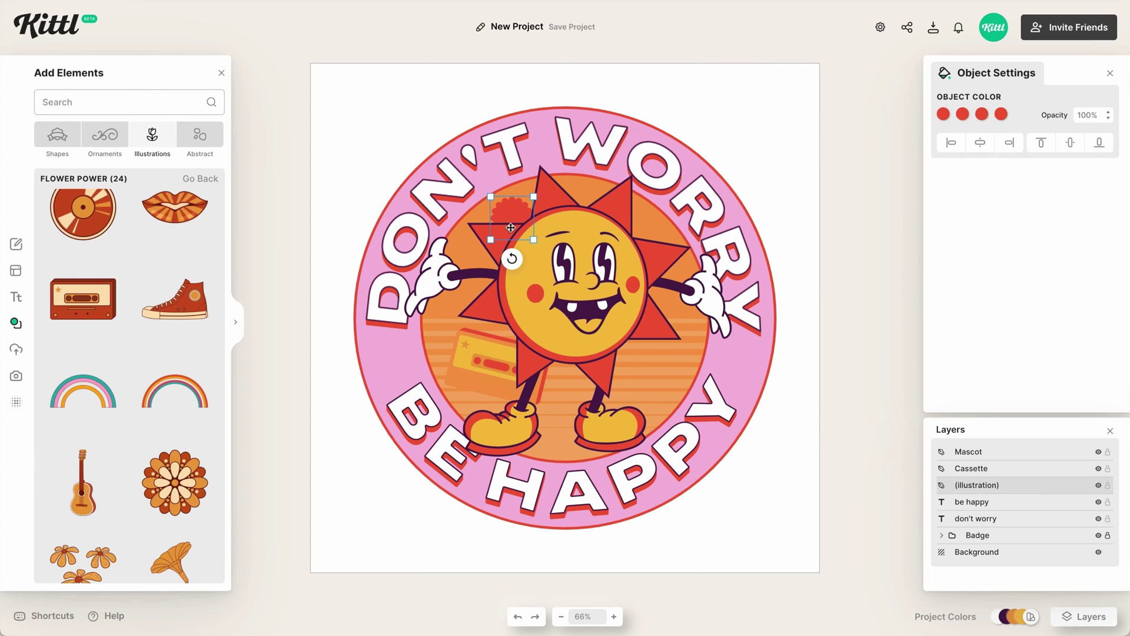
left_click(981, 469)
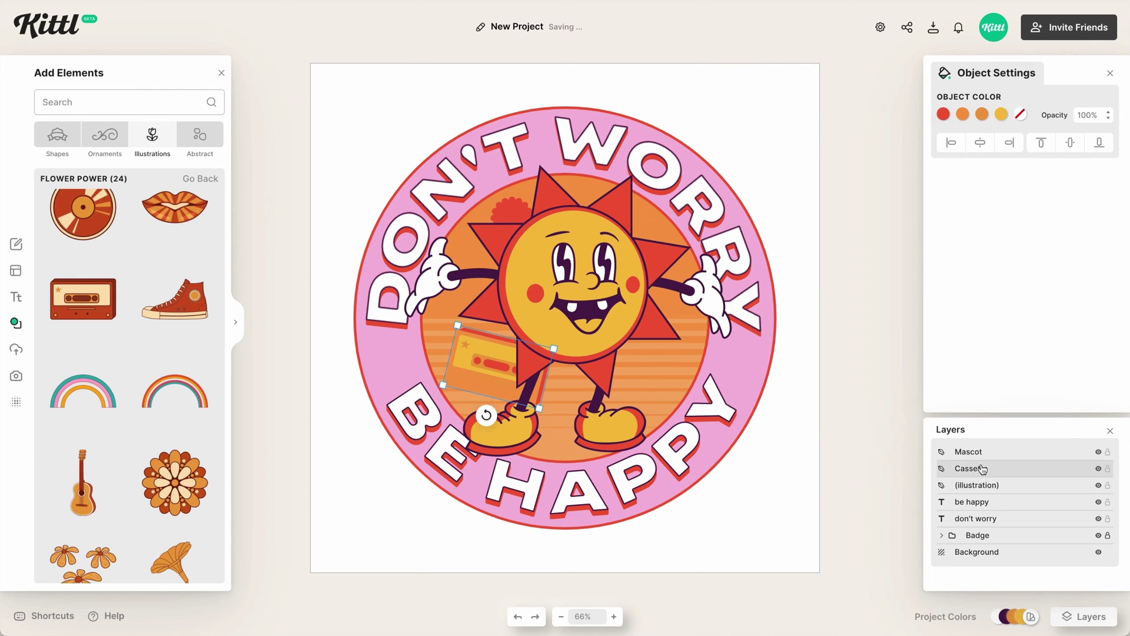
Duplicate the mascot and nudge the copy slightly up and to the right of the original
left_click(982, 452)
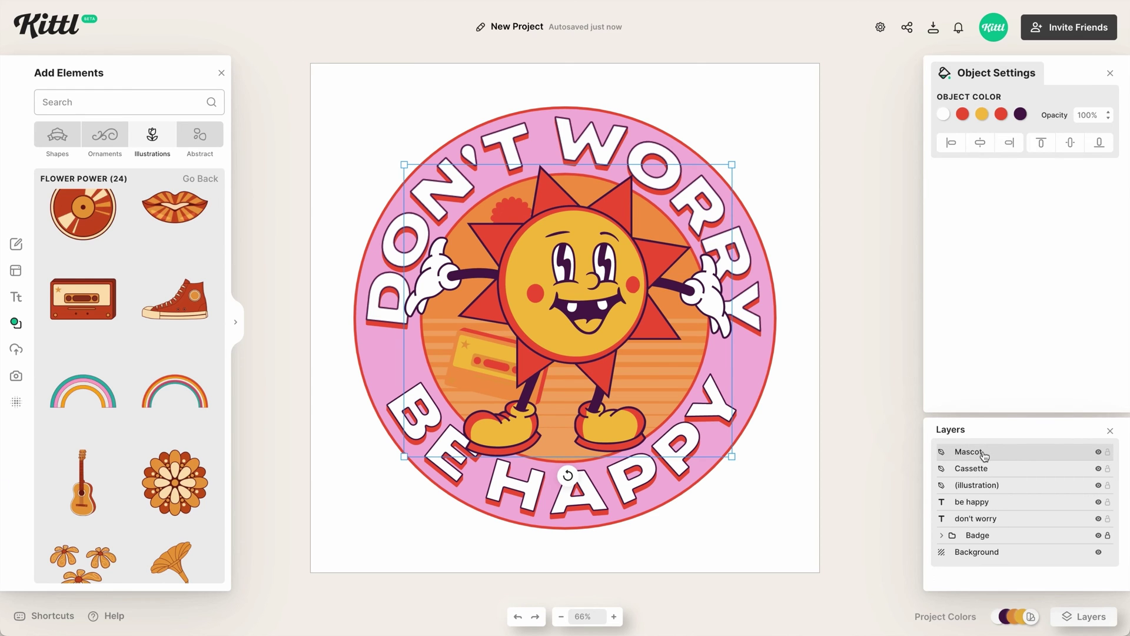
key("super+c")
key("super+v")
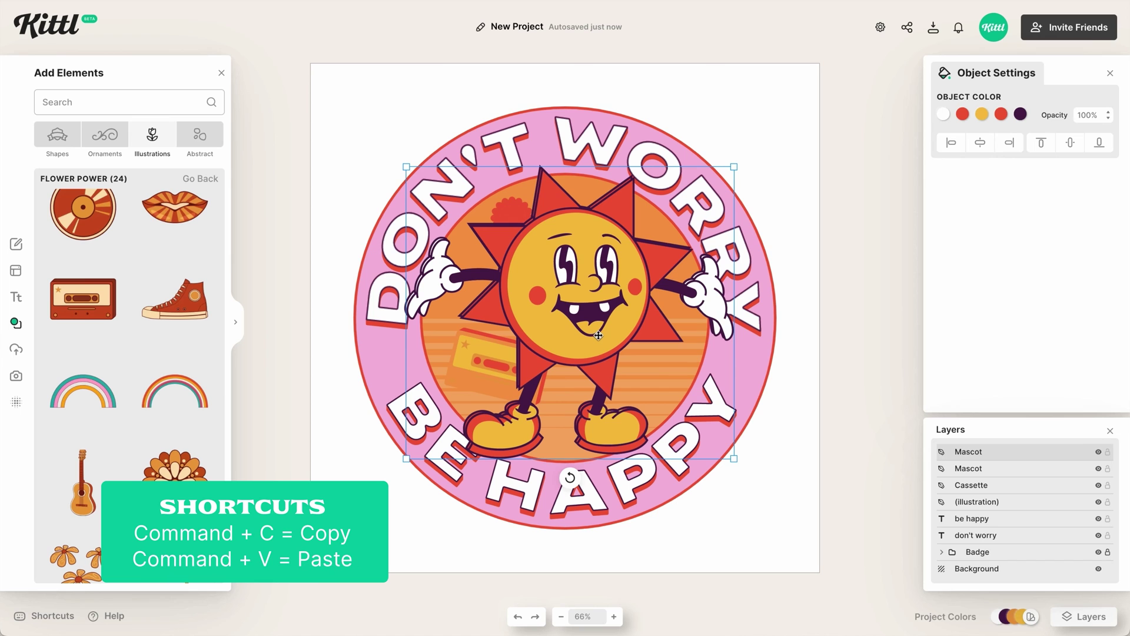
key("shift+Up")
key("Right")
key("Right")
key("Right")
key("Right")
key("Right")
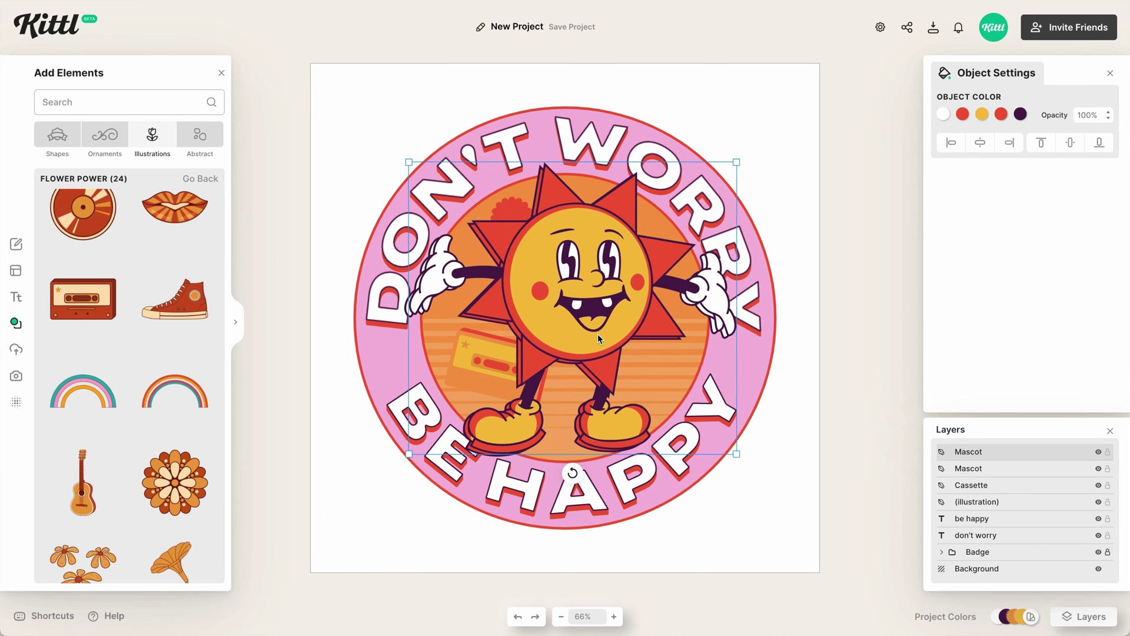
key("Up")
key("Up")
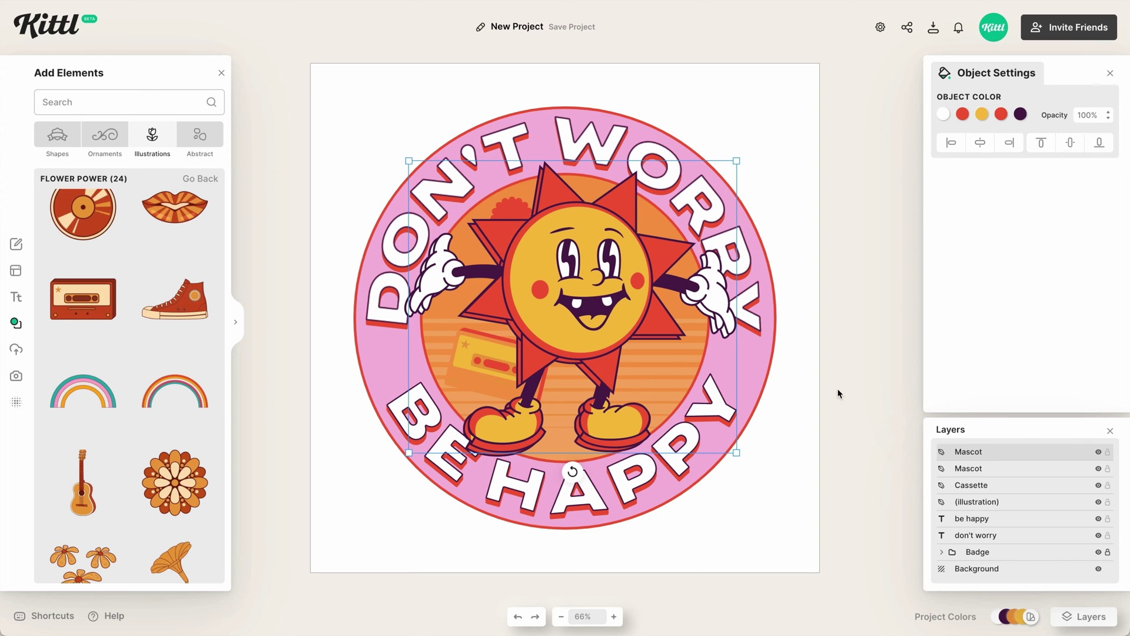
Recolor every remaining color of the lower mascot copy to white (ffffff), forming an offset shadow behind the front mascot
left_click(1011, 469)
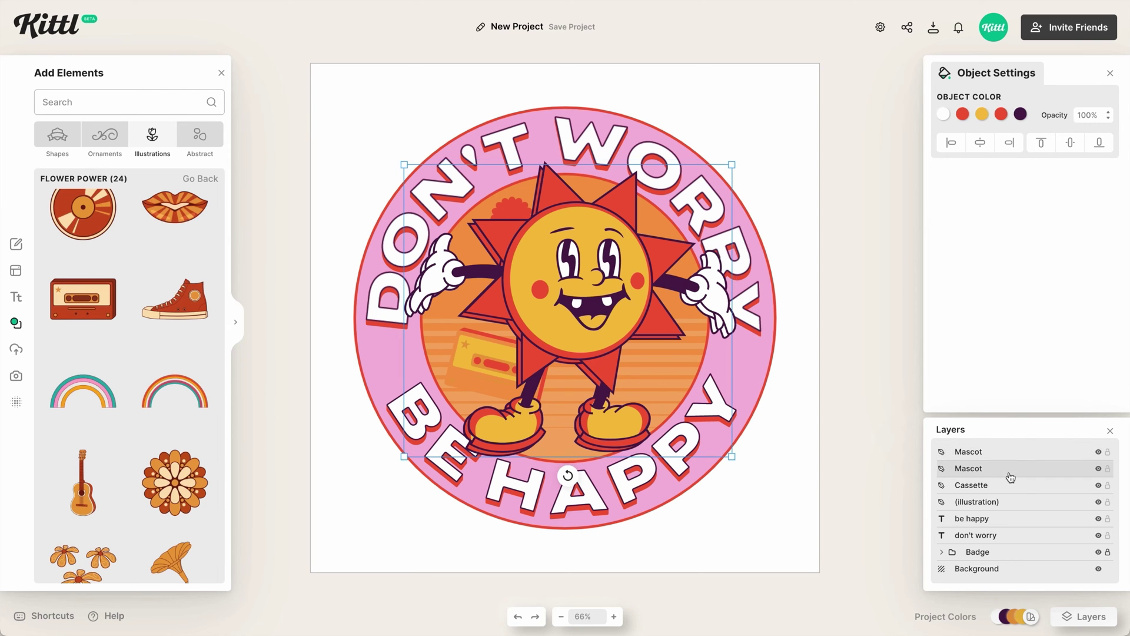
left_click(963, 115)
left_click(858, 356)
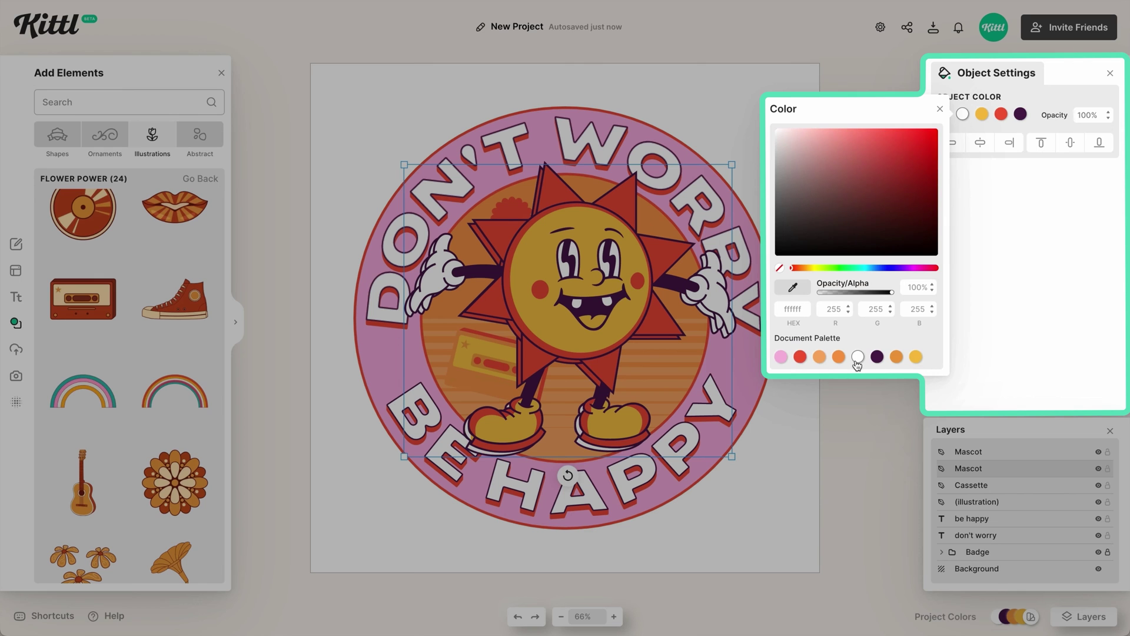
left_click(981, 115)
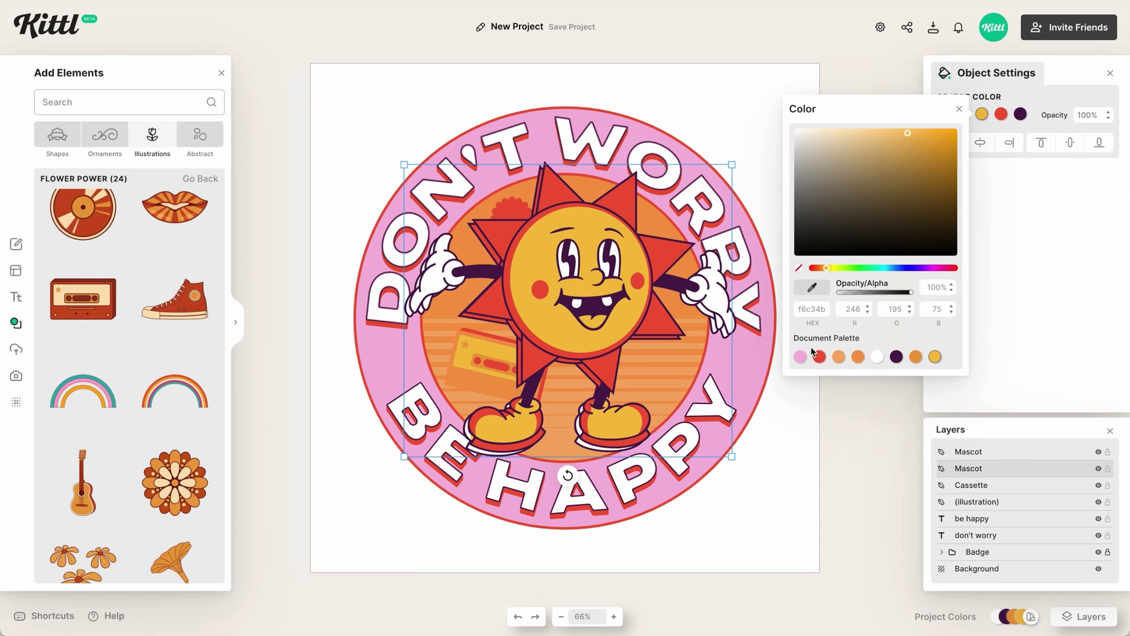
left_click(877, 356)
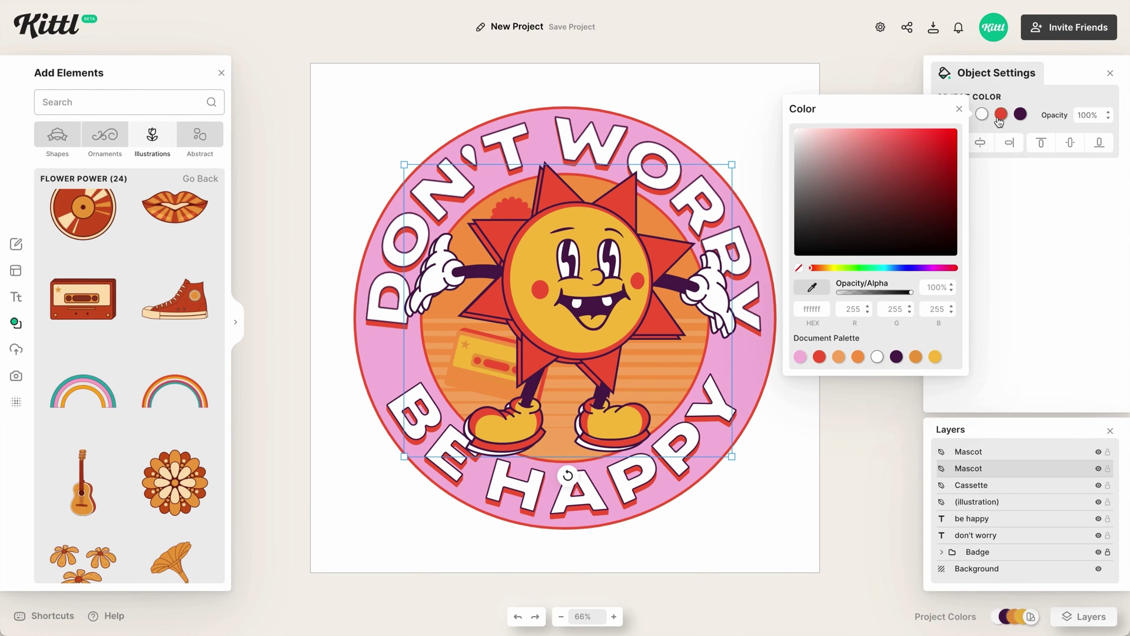
left_click(999, 122)
left_click(897, 357)
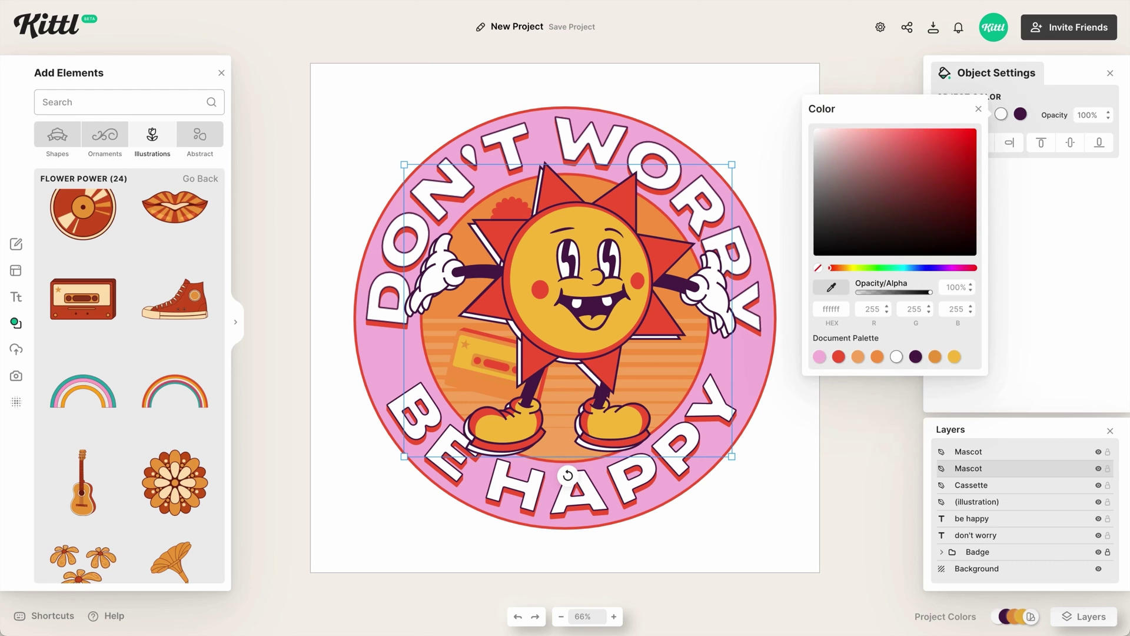
left_click(1016, 116)
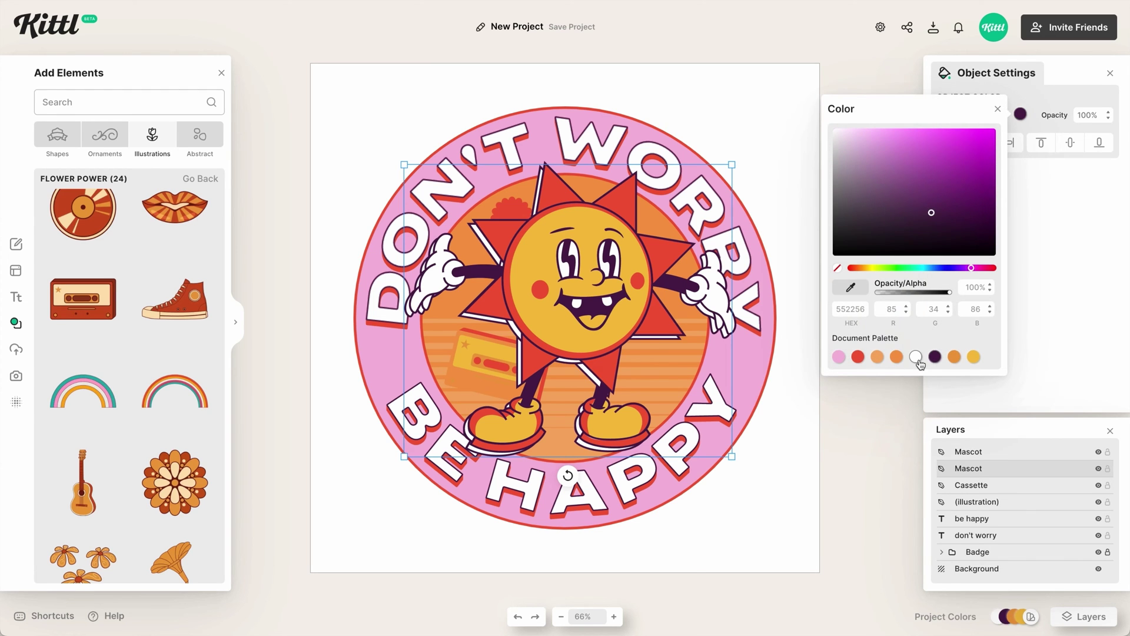
left_click(916, 358)
Group the white and colored mascot layers as "Mascot" and nudge the group slightly left
left_click(985, 465)
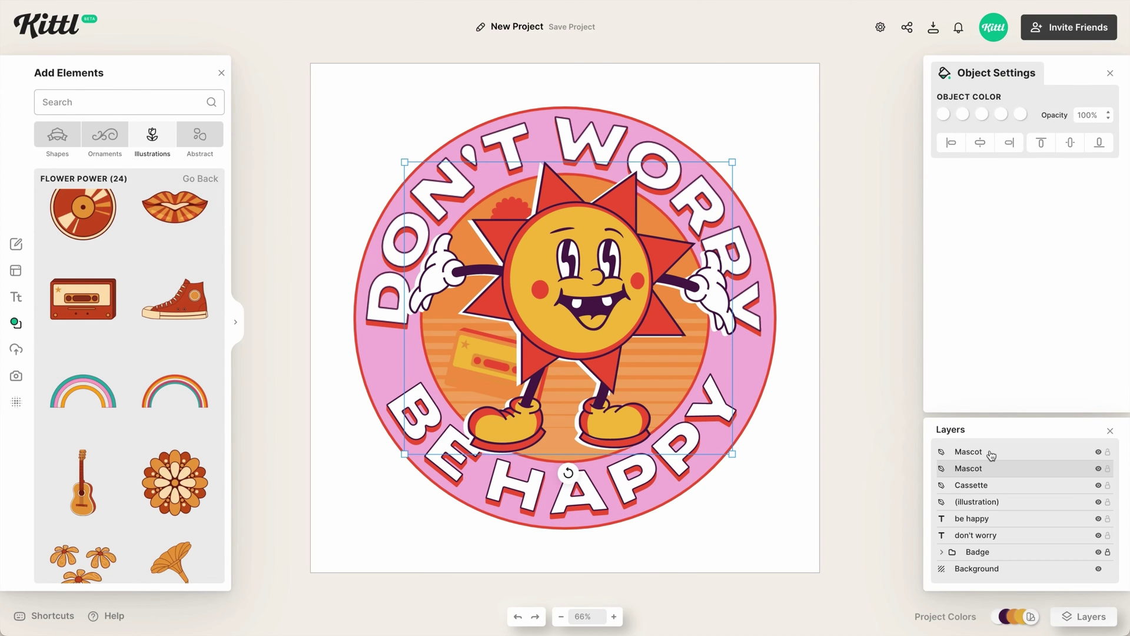
left_click(991, 455, "shift")
key("ctrl+g")
double_click(984, 454)
type("Mascot")
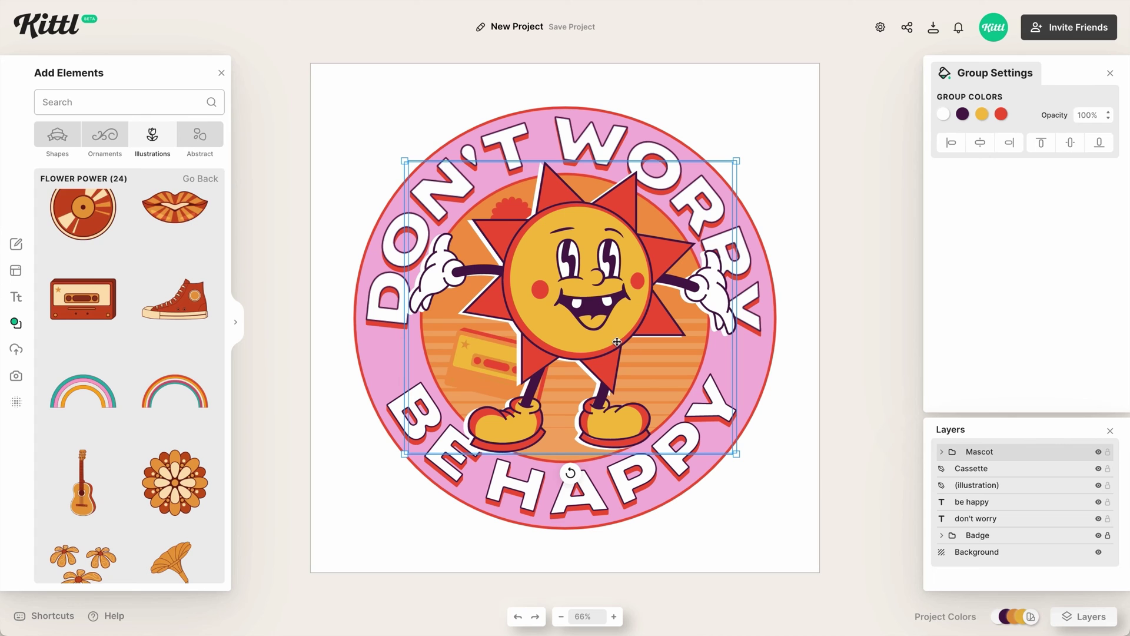
key("Left")
key("Left")
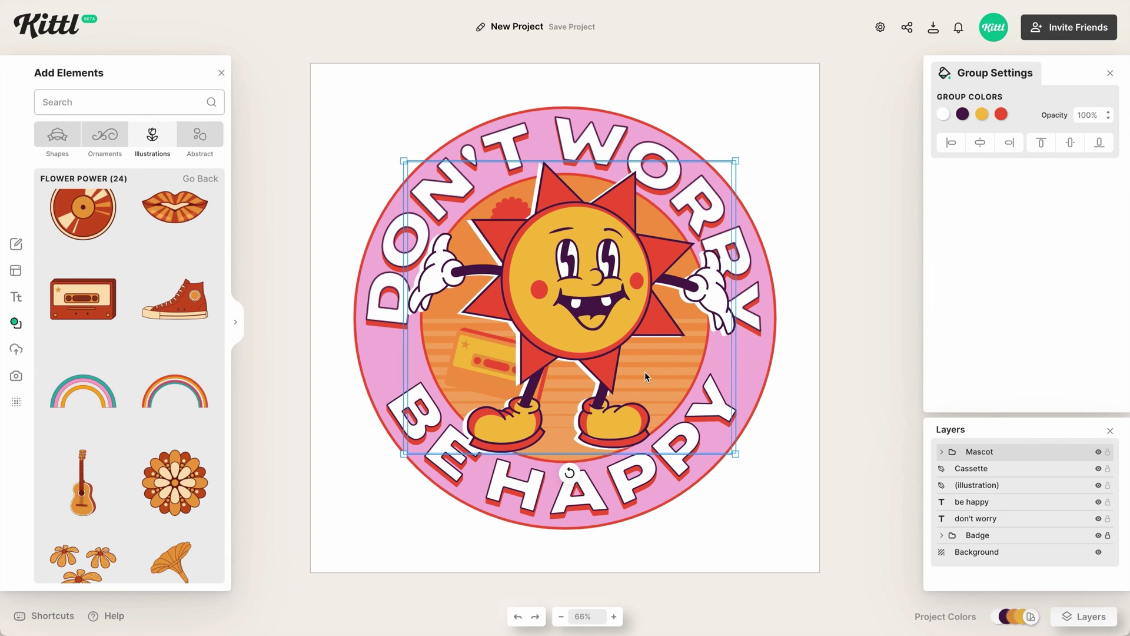
left_click(764, 460)
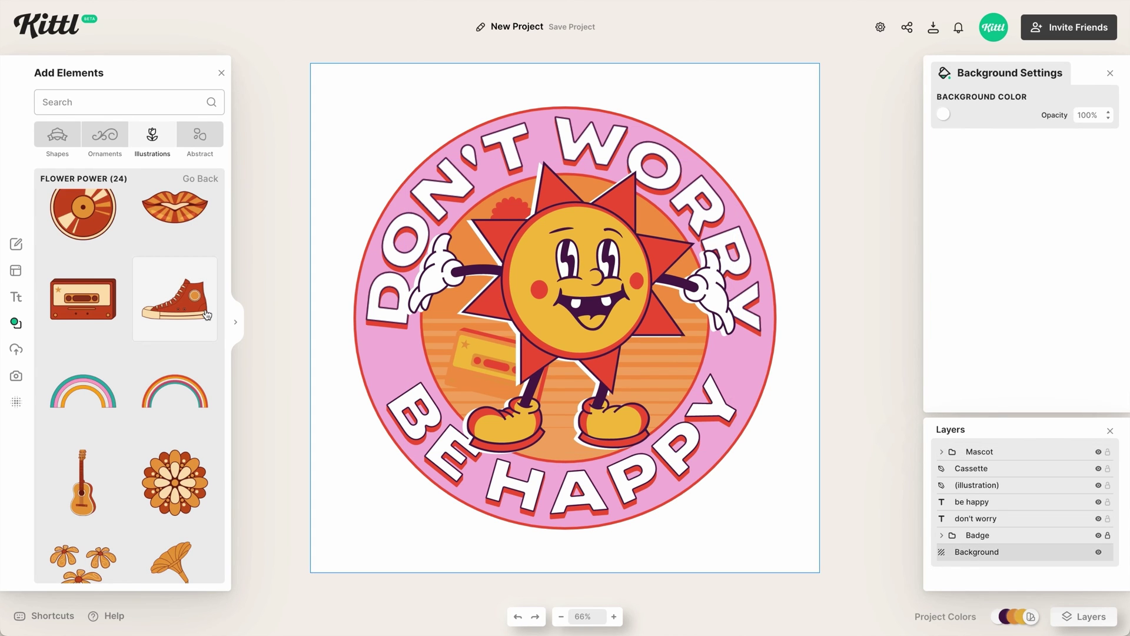
Search the elements for "music" and add the beamed music note in red, small, below the sun's right-hand rays in the orange circle
scroll(174, 294, "down", 1)
left_click(131, 108)
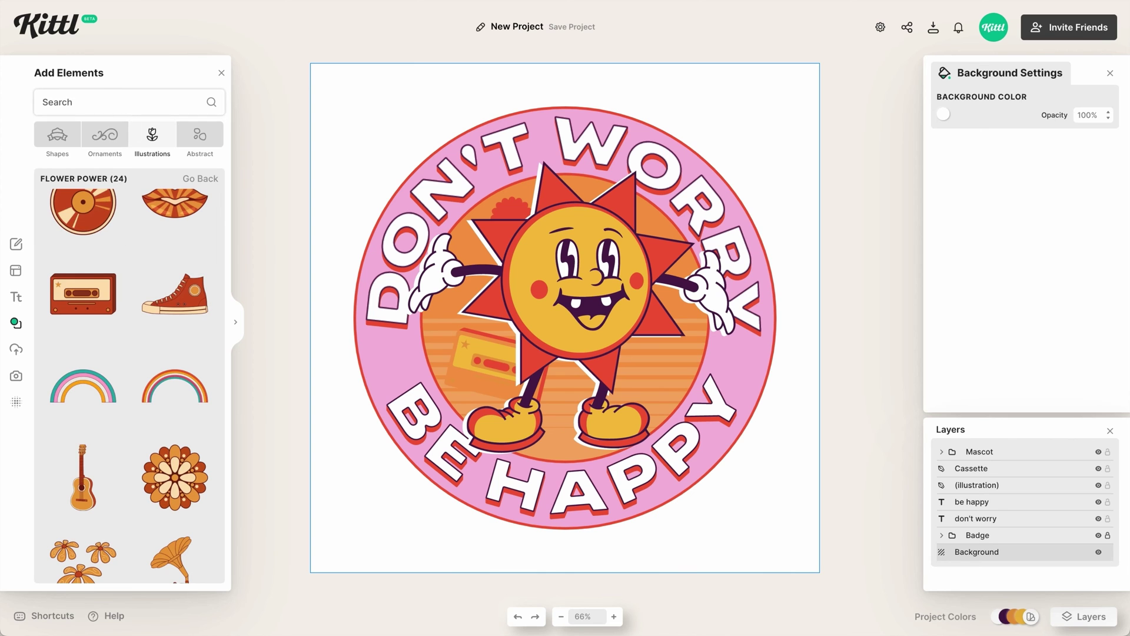
type("music")
key("Return")
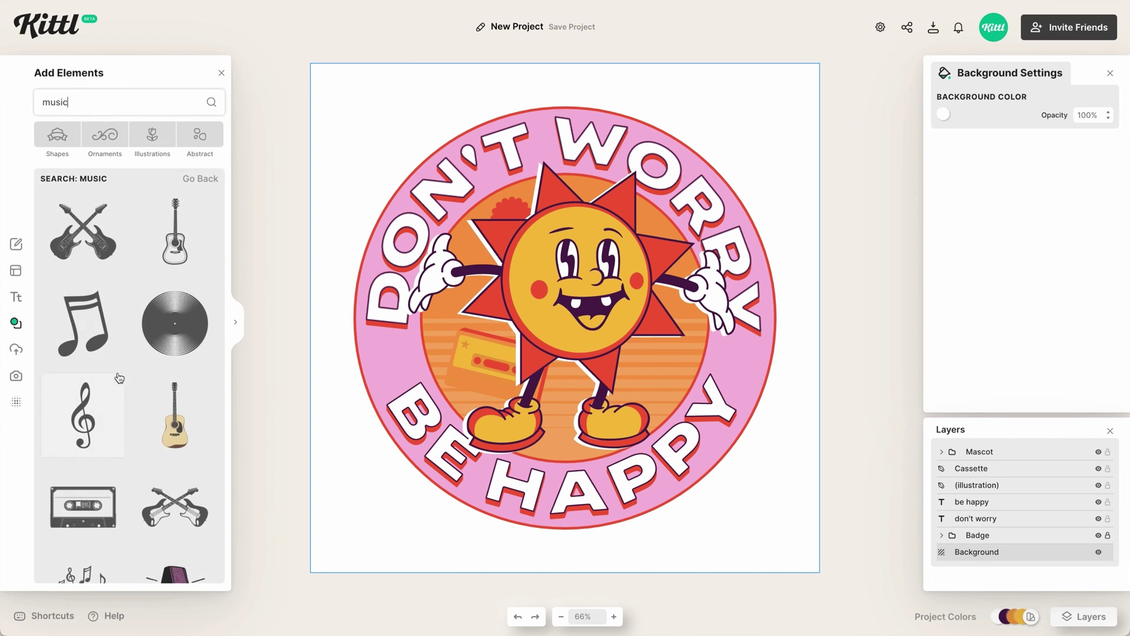
left_click(82, 323)
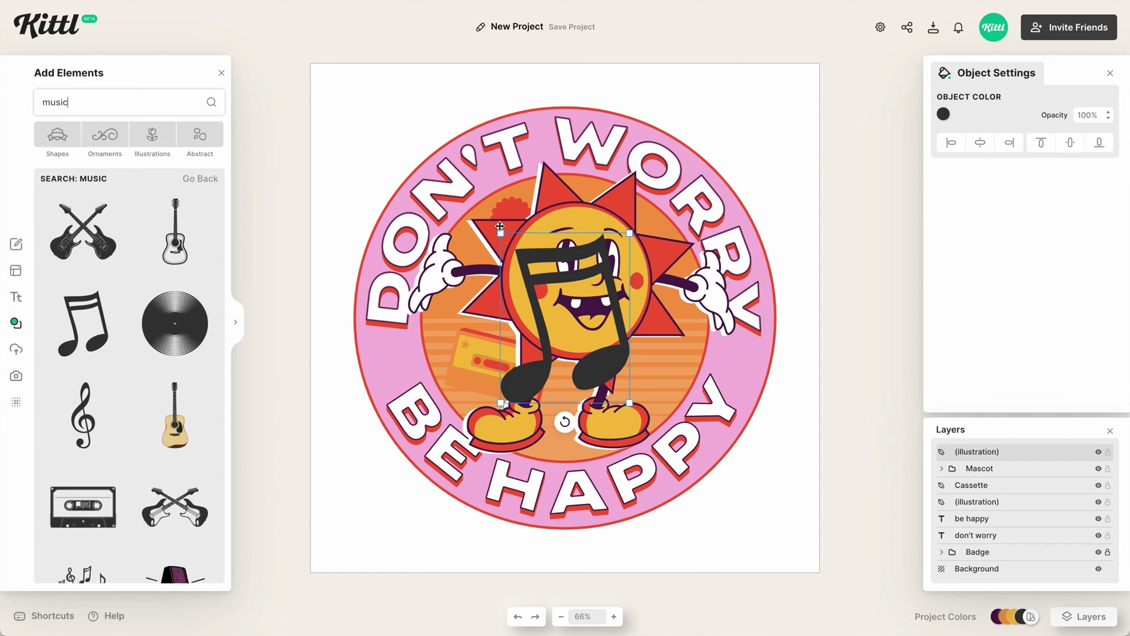
left_click(945, 116)
left_click(777, 355)
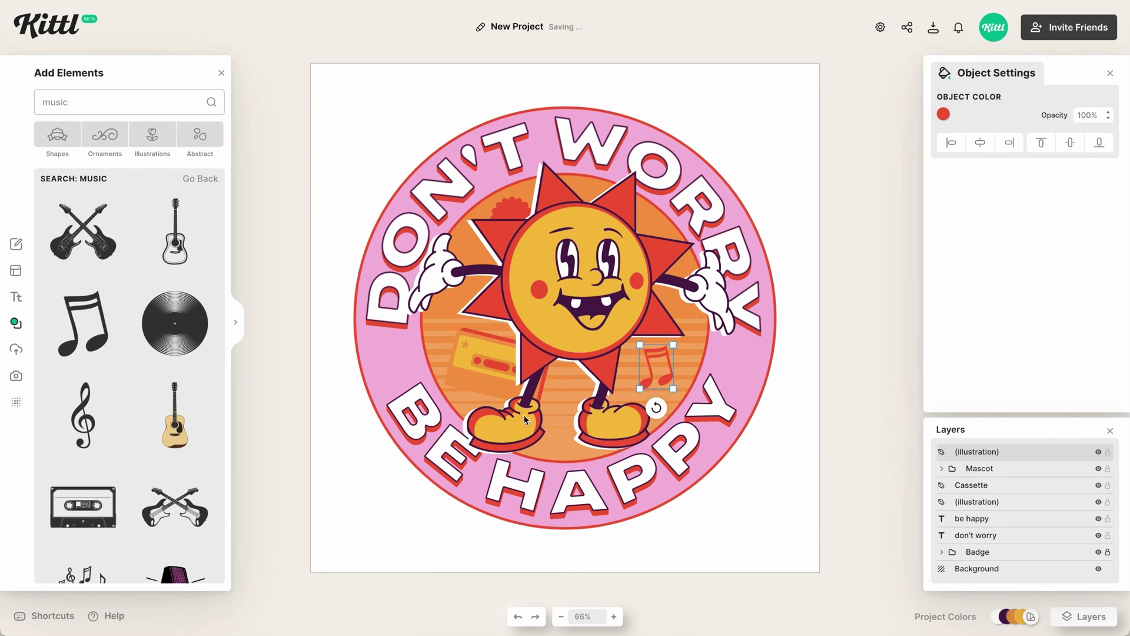
Recolor parts of the cassette with the document palette's orange and yellow, and undo the last color change
left_click(500, 383)
left_click(982, 114)
left_click(942, 115)
left_click(818, 356)
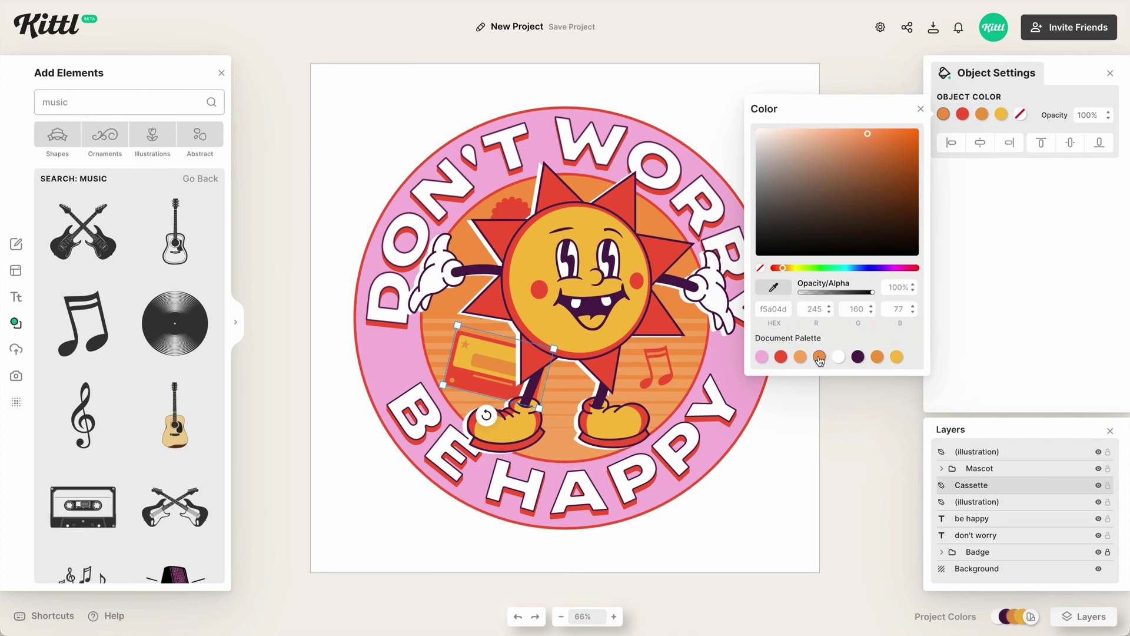
left_click(896, 356)
left_click(791, 456)
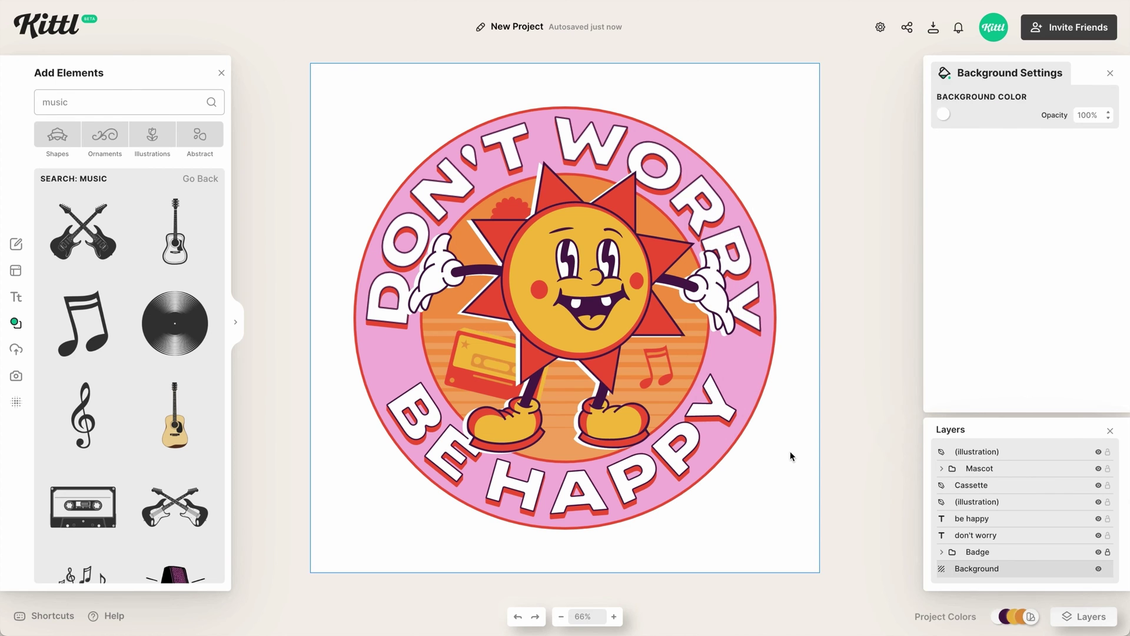
left_click(517, 616)
Duplicate the "BE HAPPY" text just below the original and remove the copy's circle transformation
left_click(625, 492)
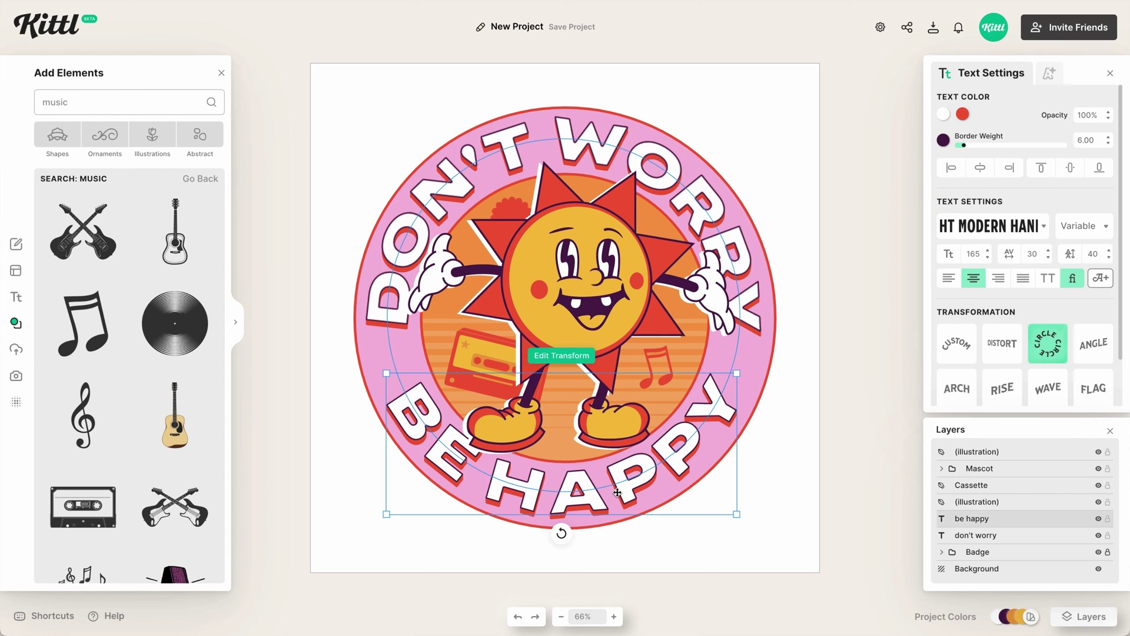
left_click_drag(642, 477, 643, 530)
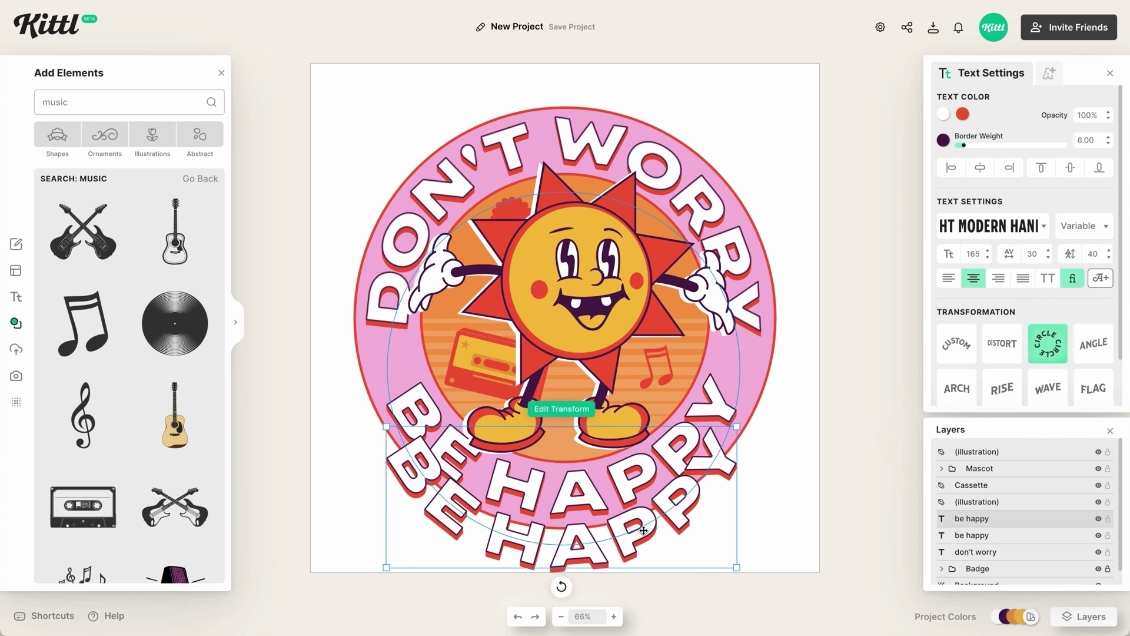
left_click(1057, 350)
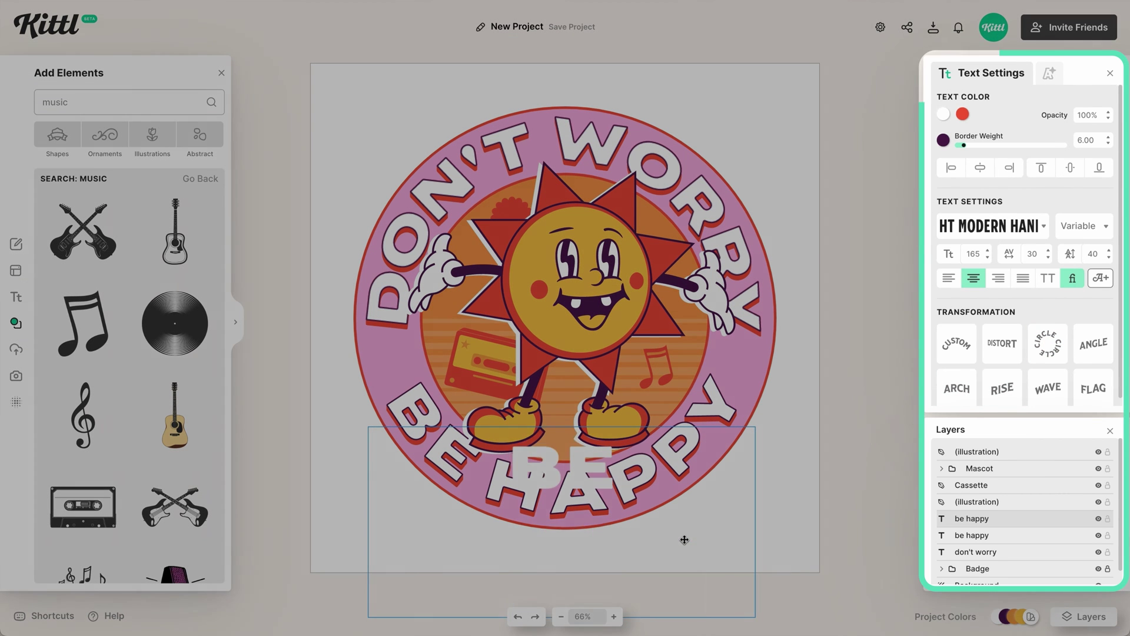
Replace the copied text's wording with a single bullet
double_click(682, 538)
key("BackSpace")
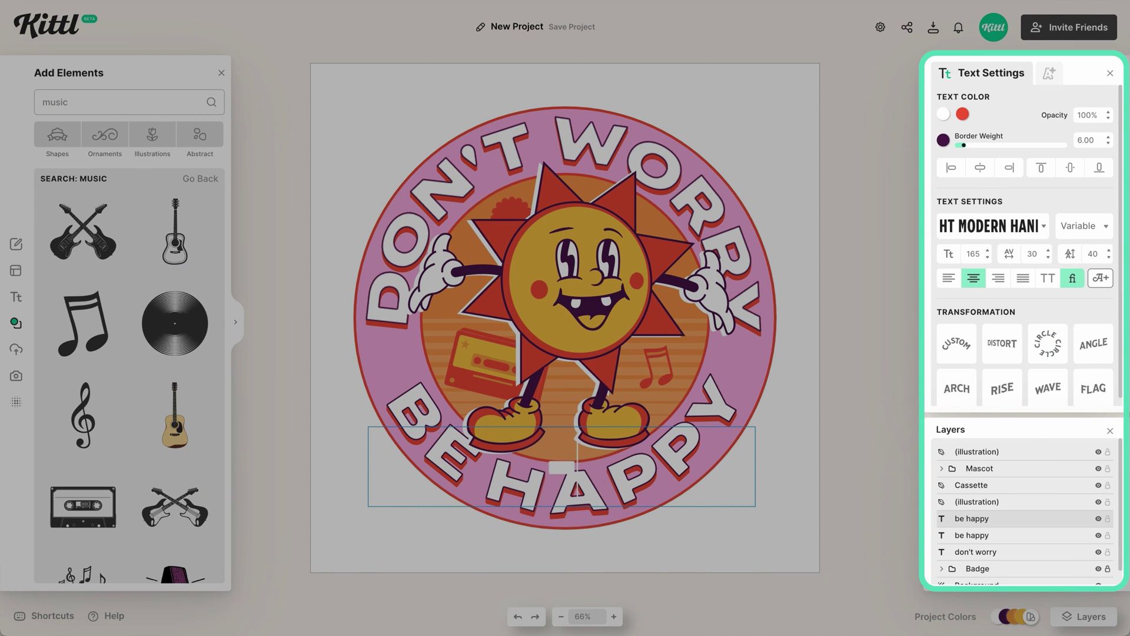
left_click(565, 438)
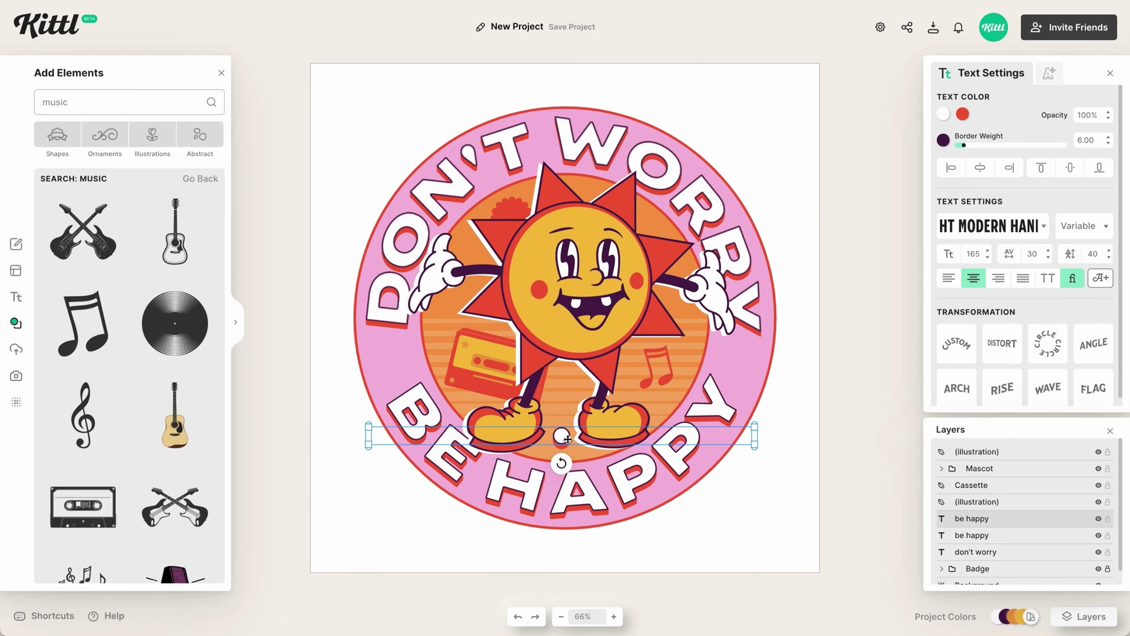
Place a pair of bullets in the pink ring between the two phrases, centered horizontally, and group them as "Bullets"
left_click_drag(568, 439, 741, 360)
left_click(737, 356, "shift")
key("ctrl+g")
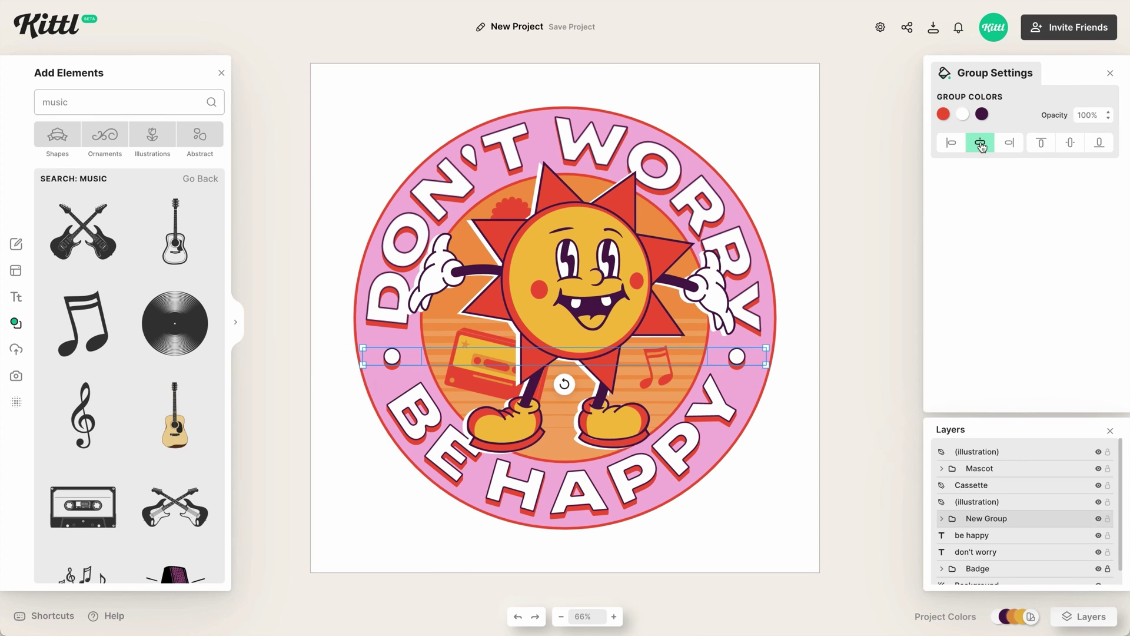
double_click(979, 517)
type("Bullets")
left_click(780, 540)
Search the elements for "star", add the four-pointed sparkle and color it white
triple_click(131, 101)
type("star")
key("Return")
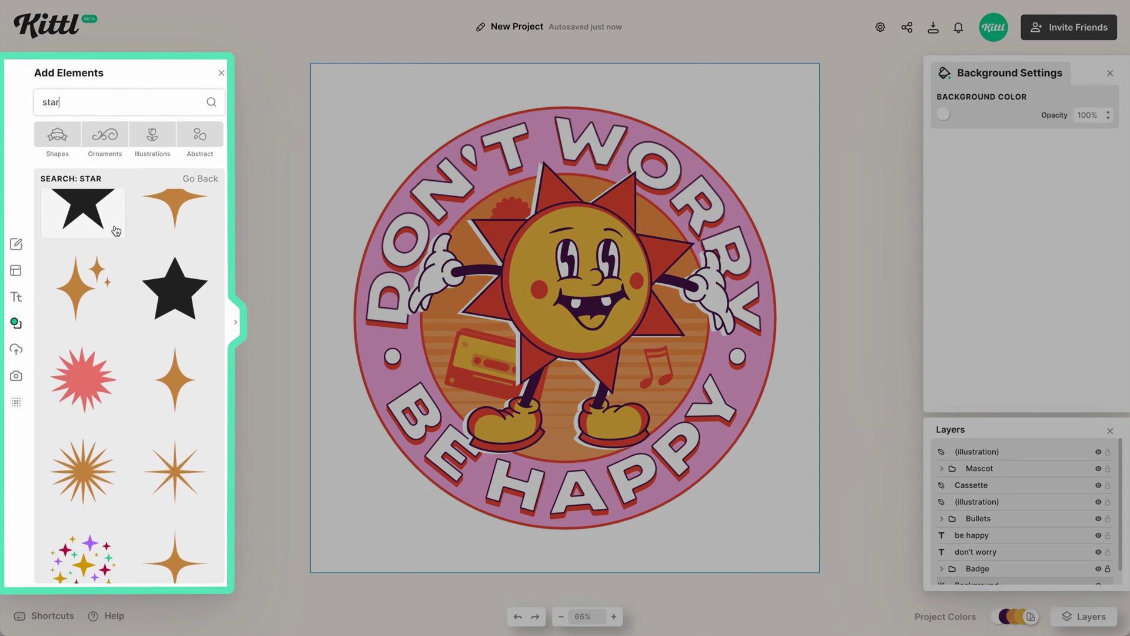
left_click(175, 229)
left_click(943, 114)
left_click(755, 117)
Duplicate the sparkle twice, spreading the three over the cassette, below the red flower and above the mascot's right-hand shoe
mouse_move(650, 403)
left_mouse_down()
mouse_move(518, 306)
mouse_move(442, 354)
mouse_move(509, 235)
mouse_move(642, 403)
left_mouse_up()
key("ctrl+d")
key("ctrl+d")
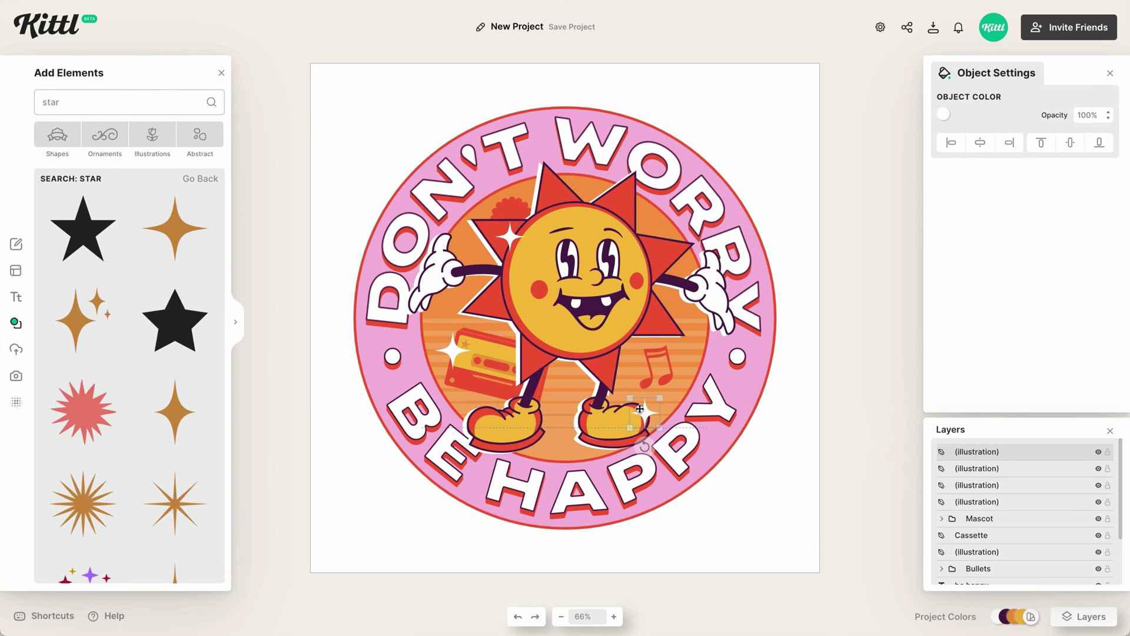
left_click(740, 463)
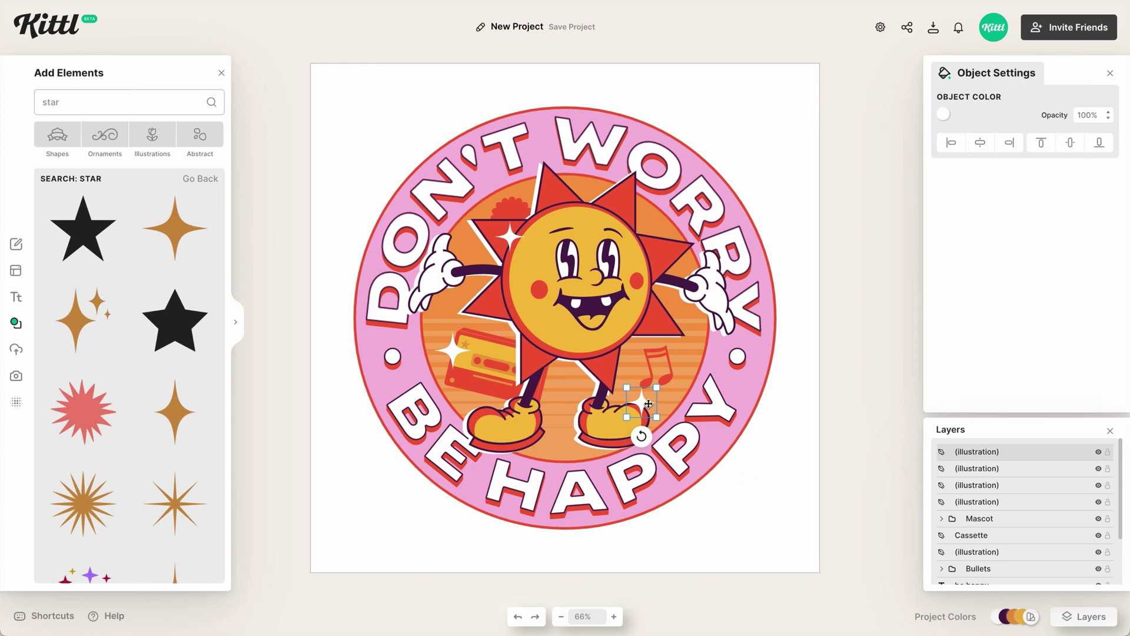
Add the speech bubble from the basic shapes, fill it white and give it a dark purple border
left_click(57, 134)
left_click(171, 416)
scroll(171, 416, "down", 10)
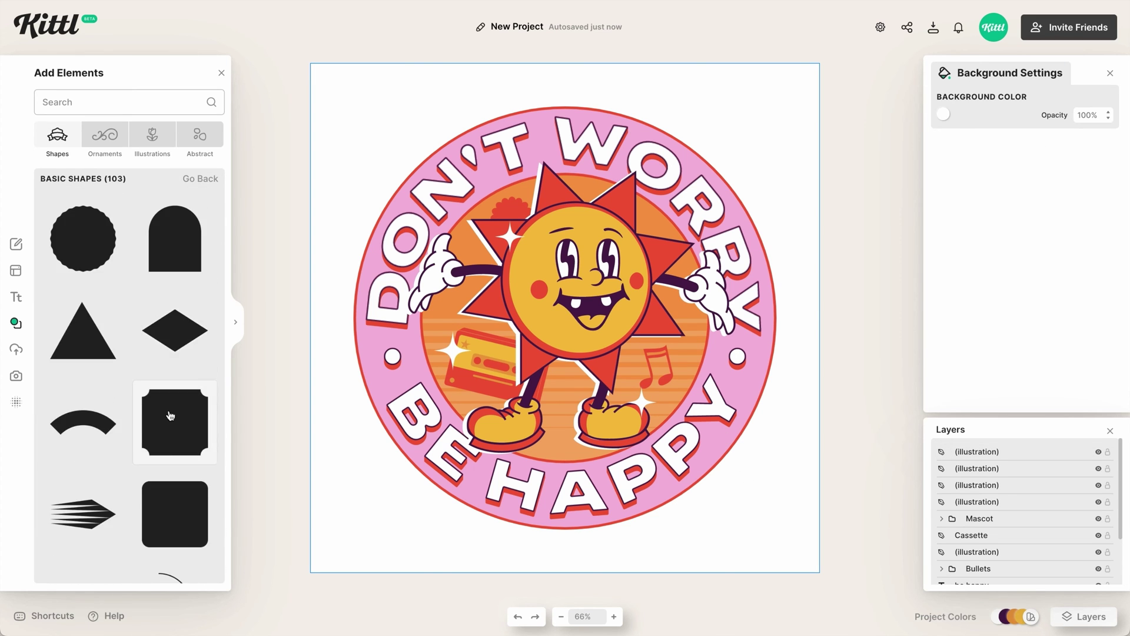
left_click(83, 376)
left_click(943, 114)
left_click(845, 359)
left_click(944, 139)
left_click(799, 381)
left_click(858, 381)
Place the speech bubble below the sun's right-hand rays with its tail pointing up, adjust its border weight, and reposition the nearby sparkle
left_click_drag(677, 250, 663, 364)
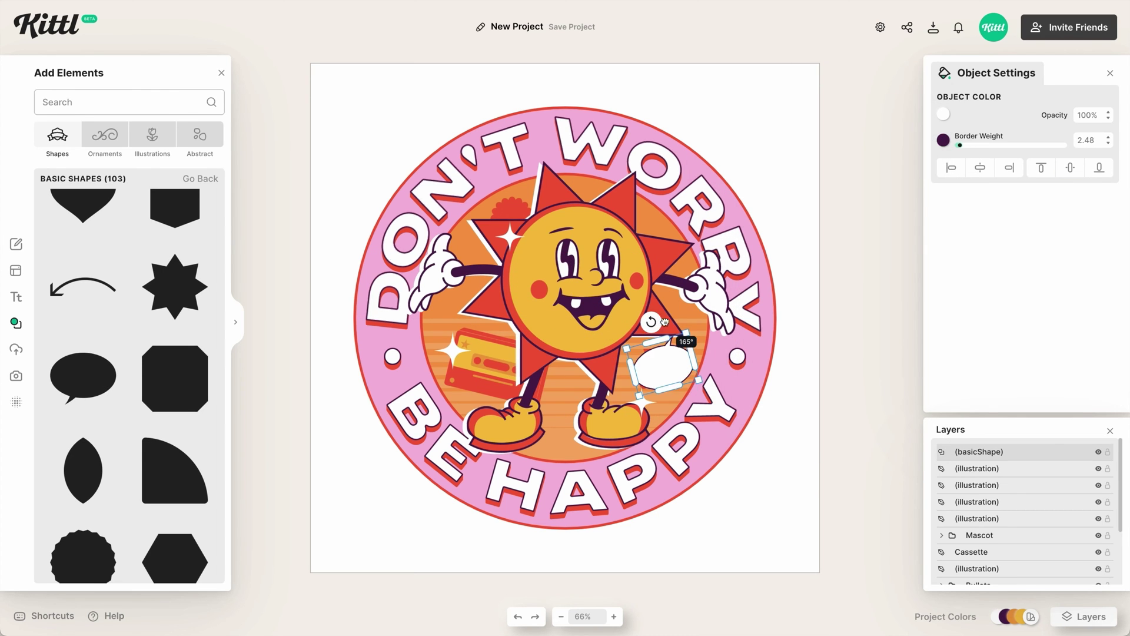
right_click(675, 367)
left_click(733, 450)
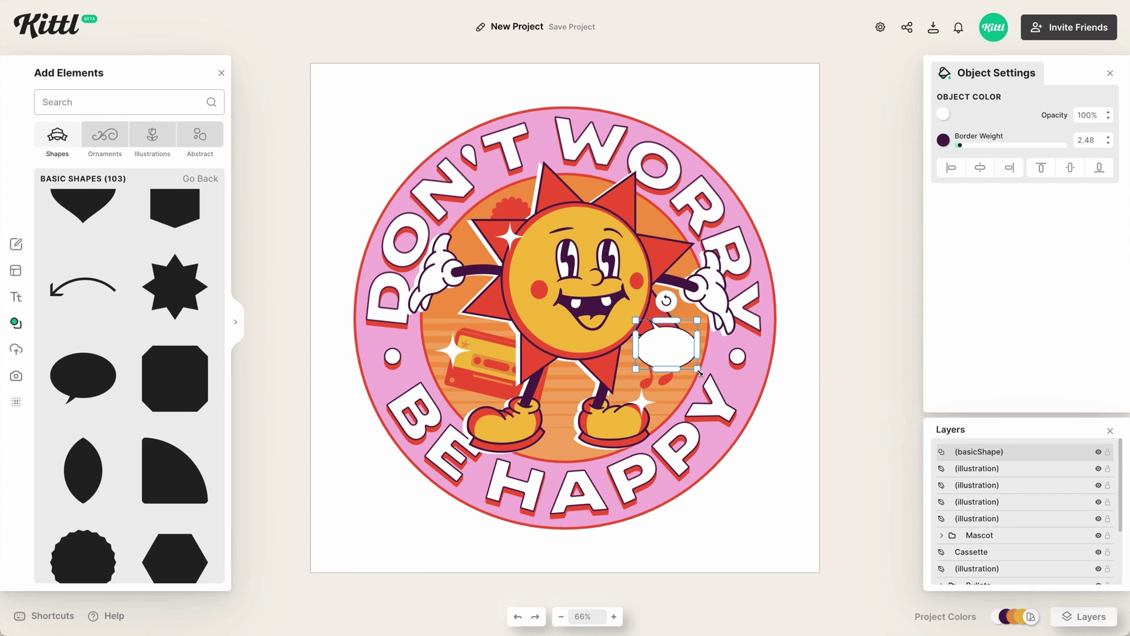
double_click(1081, 146)
left_click(812, 421)
left_click(646, 410)
left_click_drag(646, 410, 641, 400)
Add a small heart shape in the middle of the speech bubble and color it red (f26241)
left_click(139, 426)
scroll(139, 426, "up", 2)
left_click(83, 312)
left_click_drag(544, 340, 672, 351)
left_click(943, 114)
left_click(780, 356)
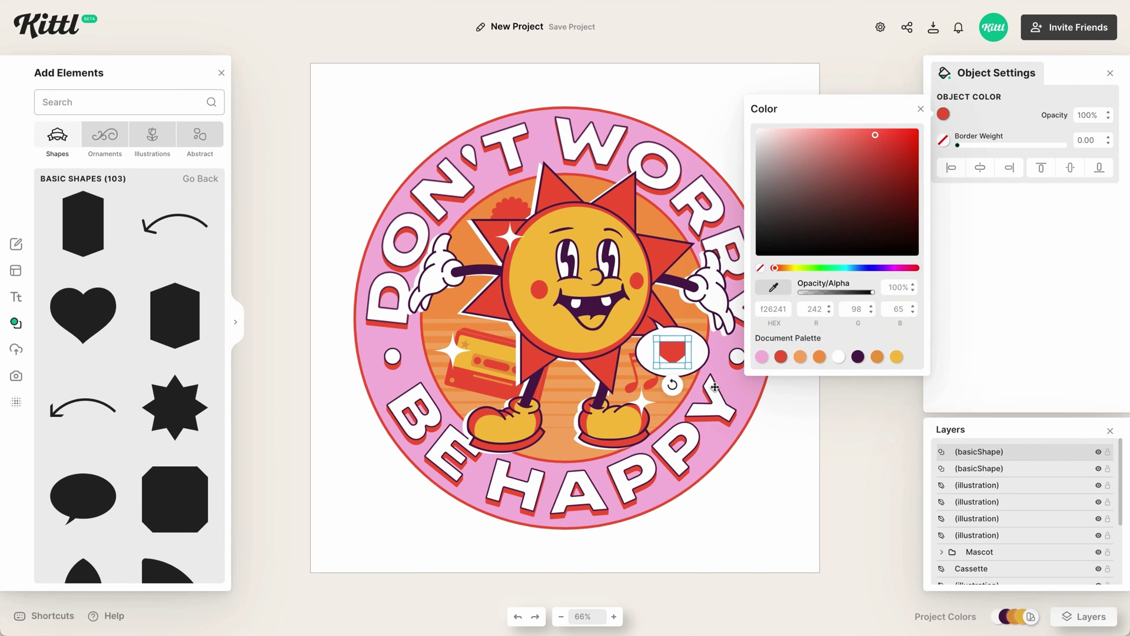
left_click(769, 457)
Give the heart a thin dark purple border
left_click(1108, 137)
left_click(1108, 137)
left_click(1108, 136)
left_click(1108, 137)
left_click(943, 139)
left_click(875, 389)
left_click(793, 491)
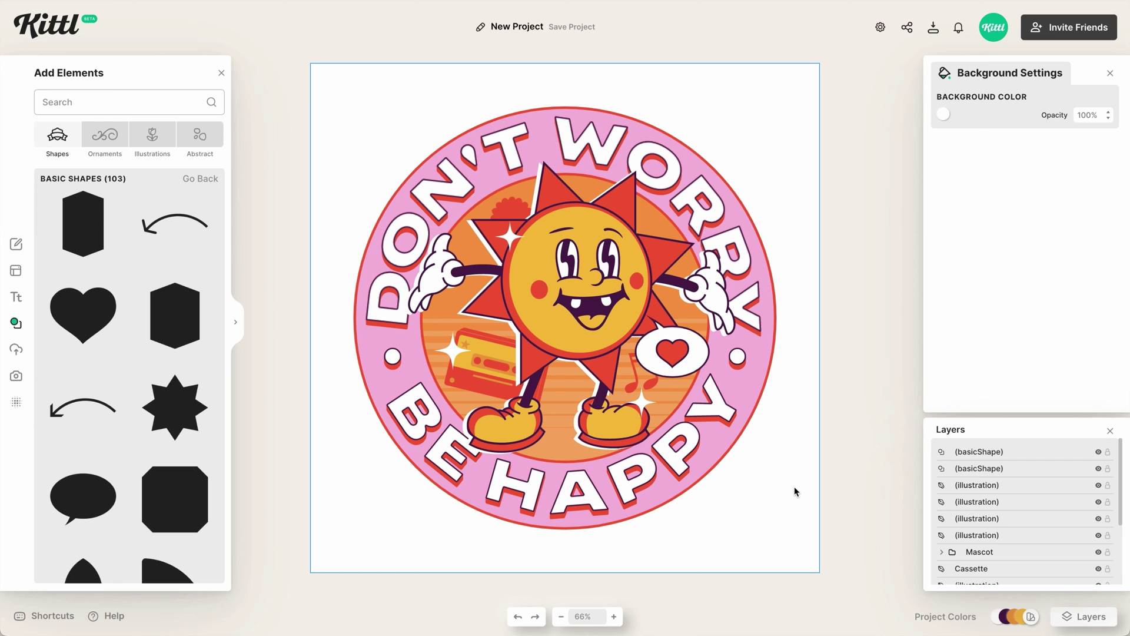
Set the canvas background color to light green (8cdd77)
left_click(943, 114)
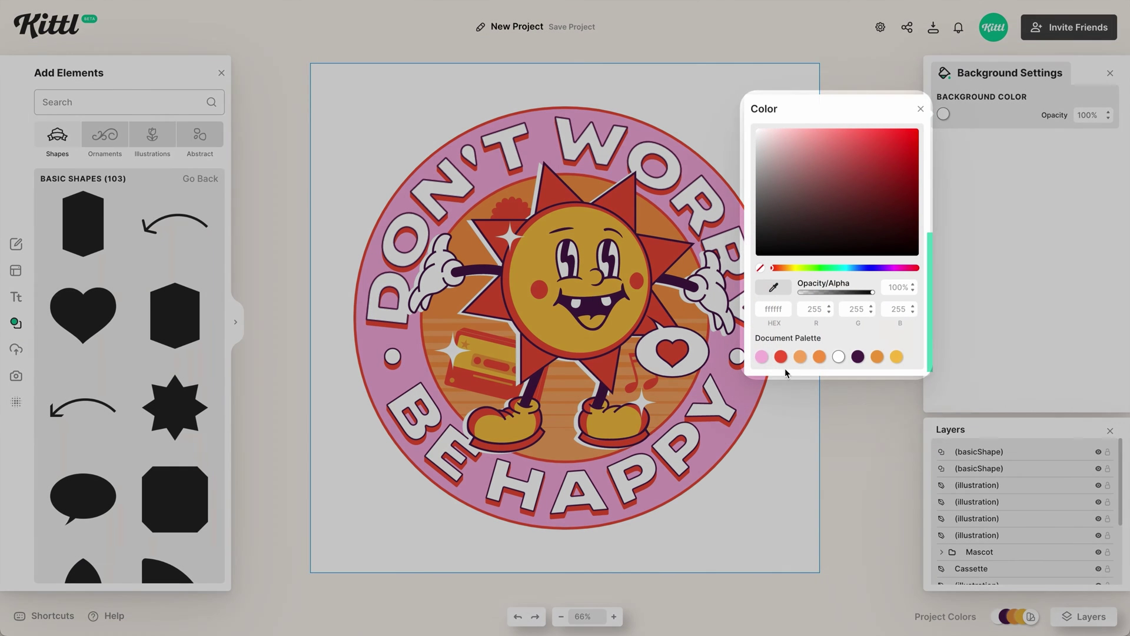
left_click(817, 269)
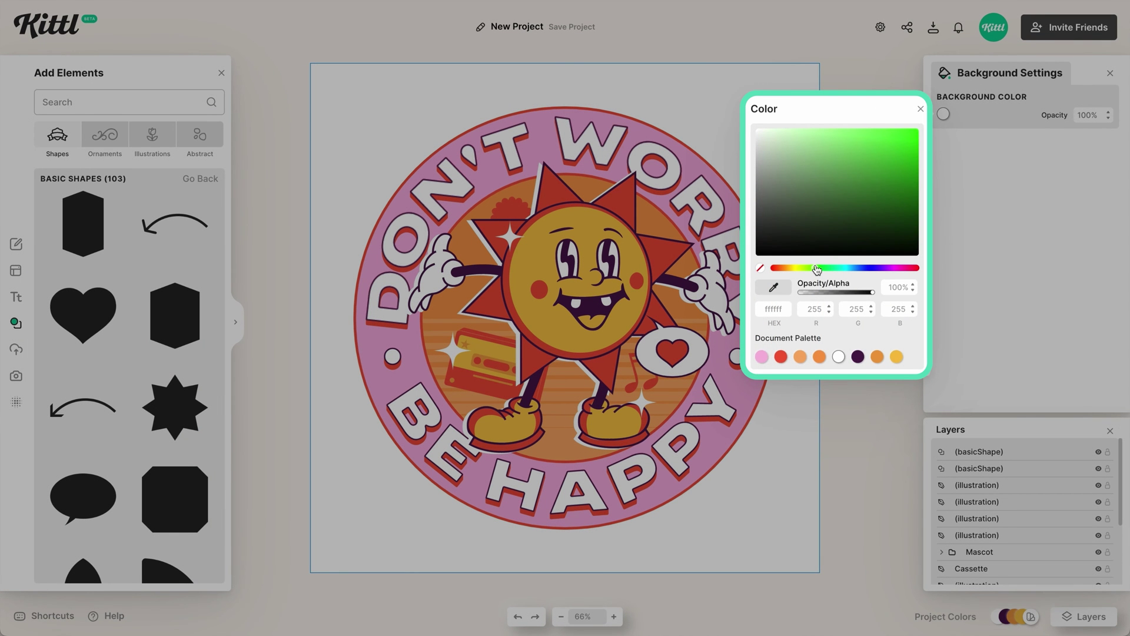
left_click(832, 147)
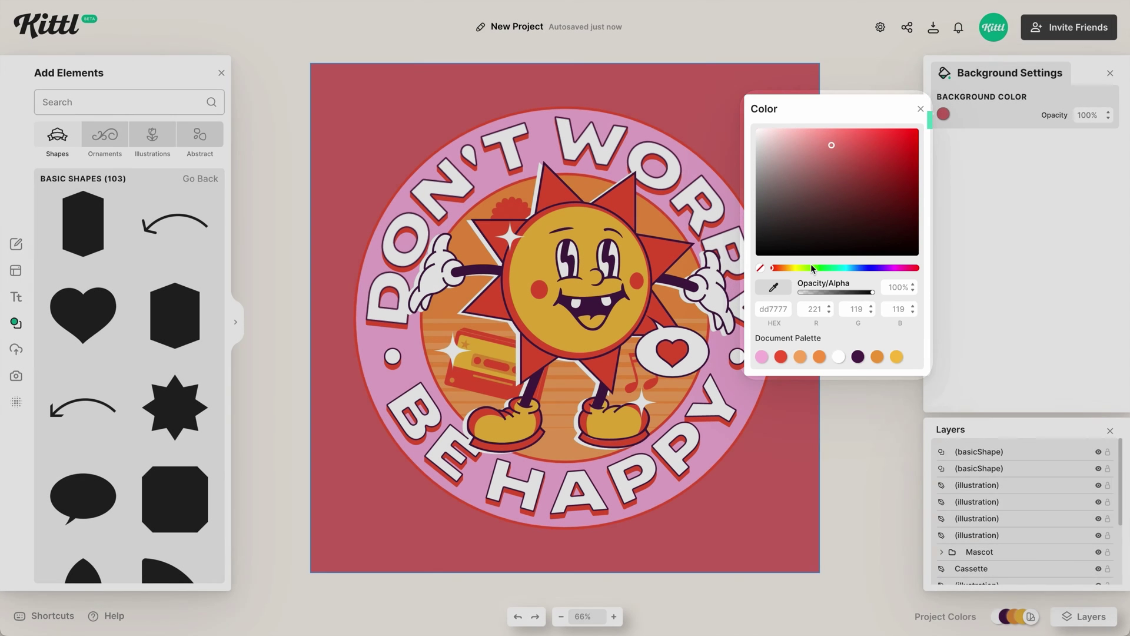
left_click(813, 268)
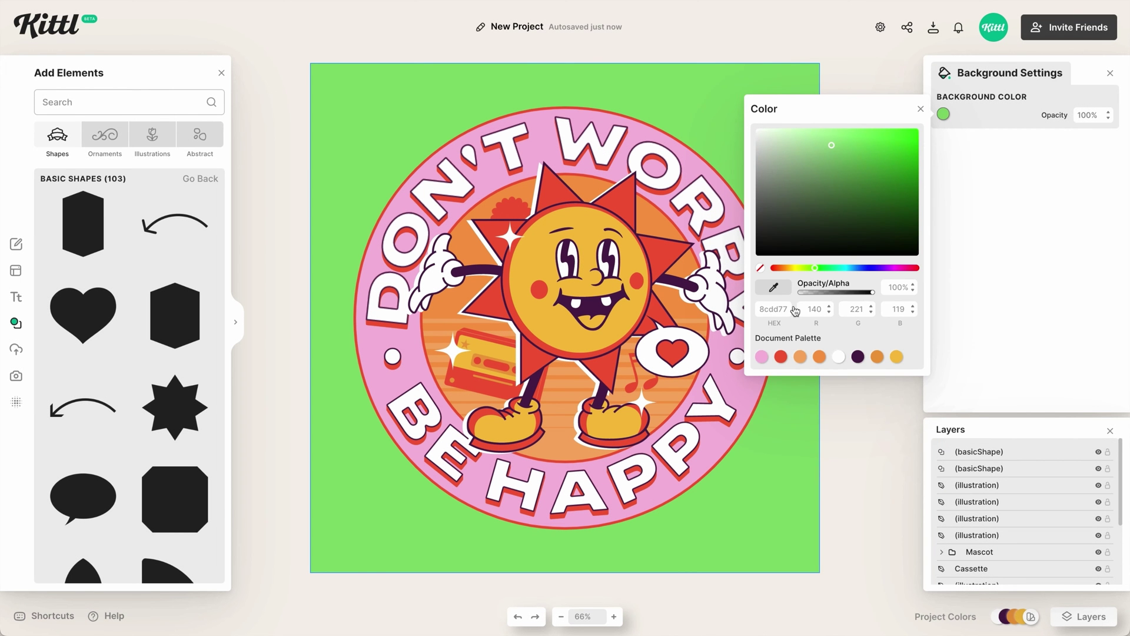
left_click(814, 484)
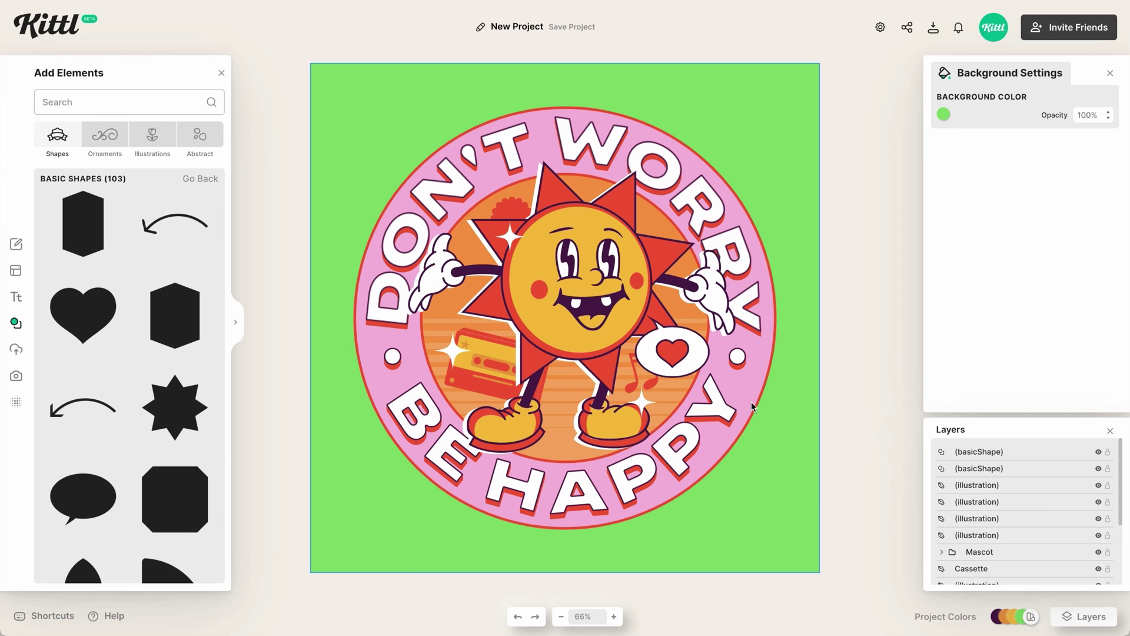
Duplicate the outer pink circle inside the Badge group and center the copy horizontally and vertically on the canvas
scroll(1017, 535, "down", 3)
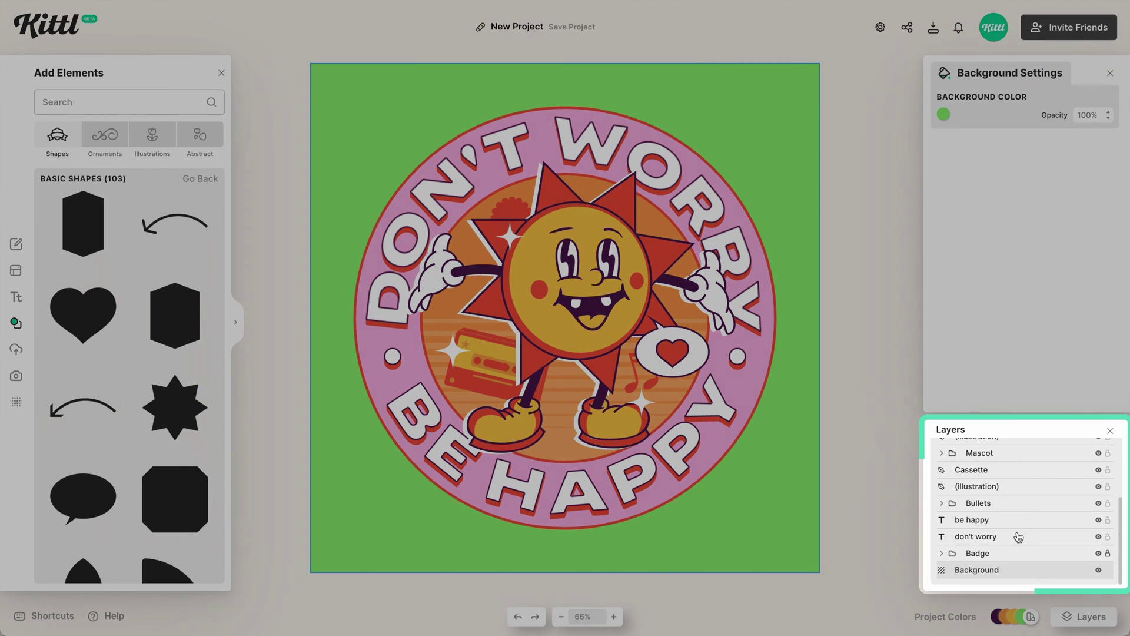
left_click(1004, 554)
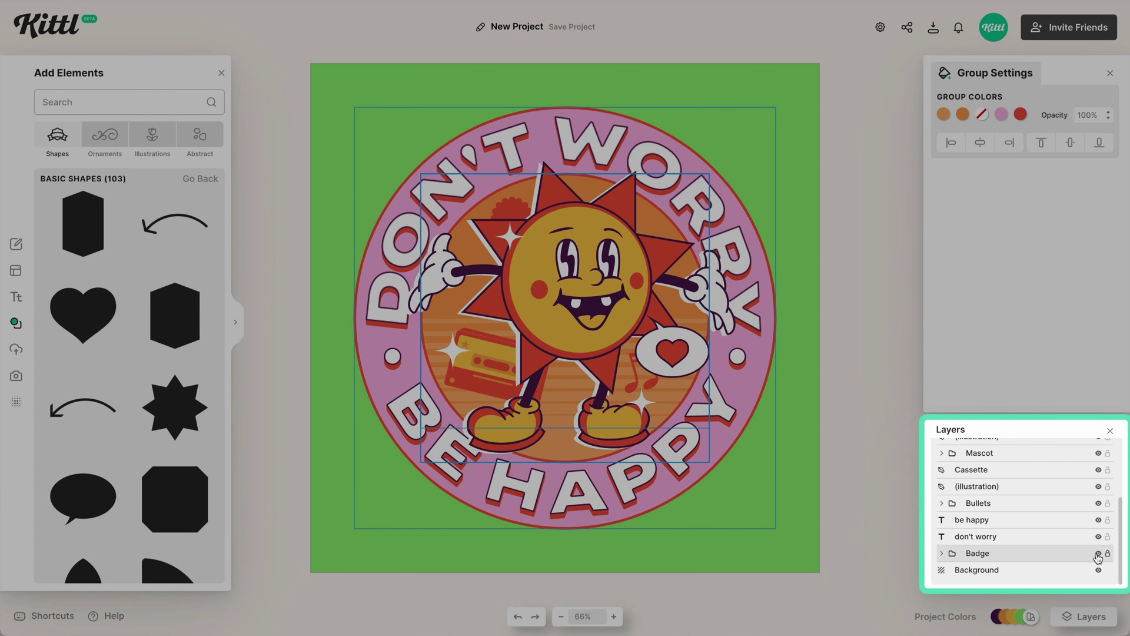
left_click(941, 555)
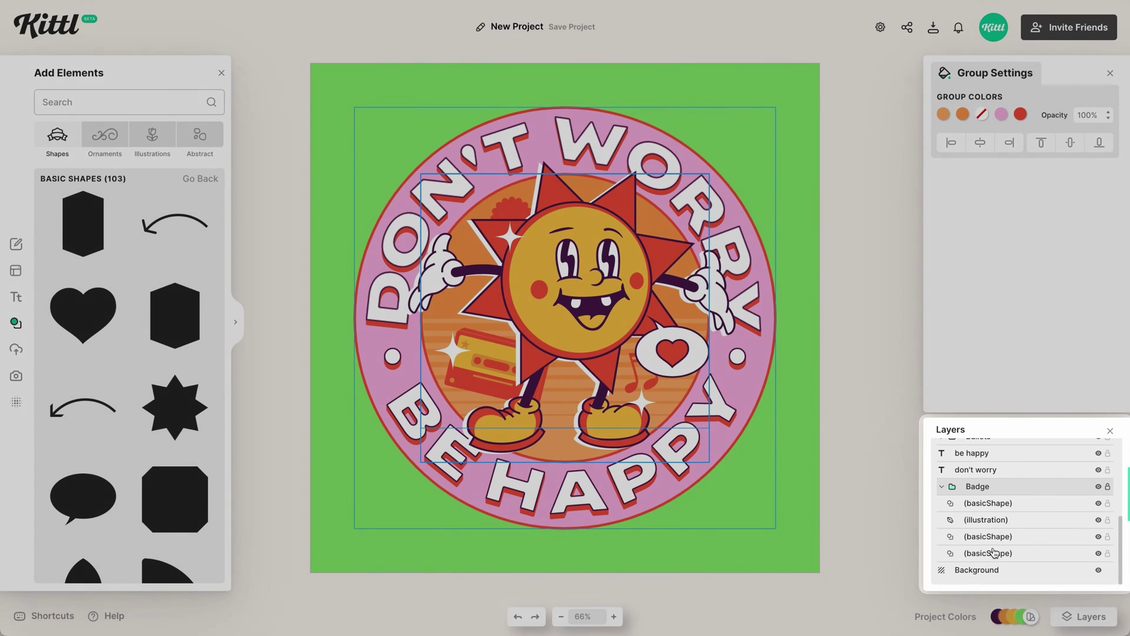
left_click(999, 556)
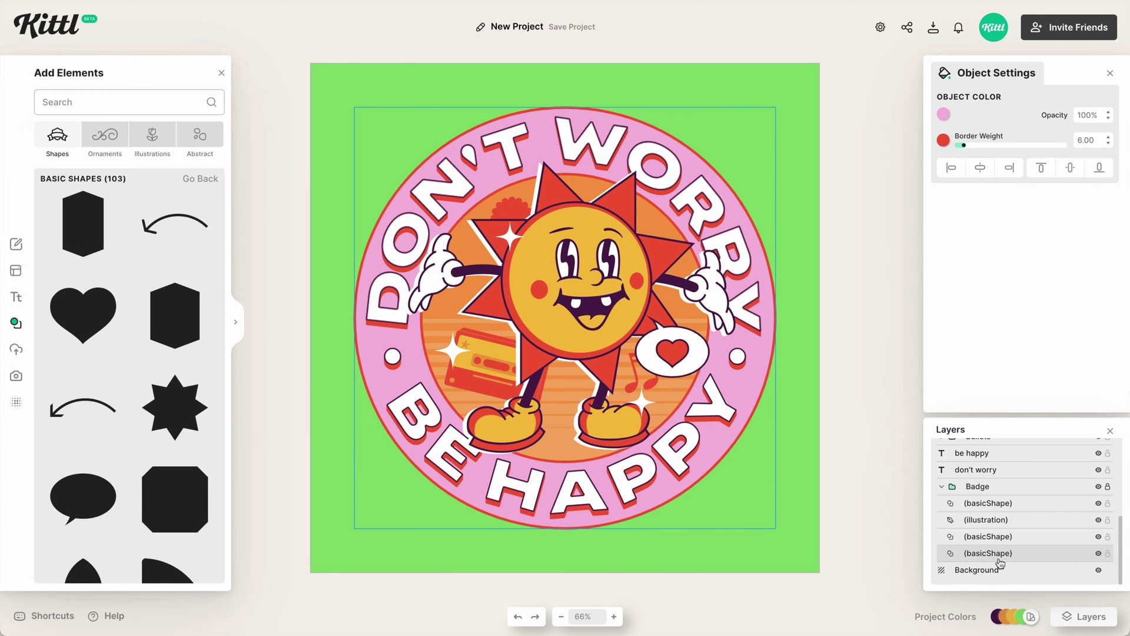
left_click(980, 170)
left_click(1070, 167)
scroll(1002, 559, "down", 1)
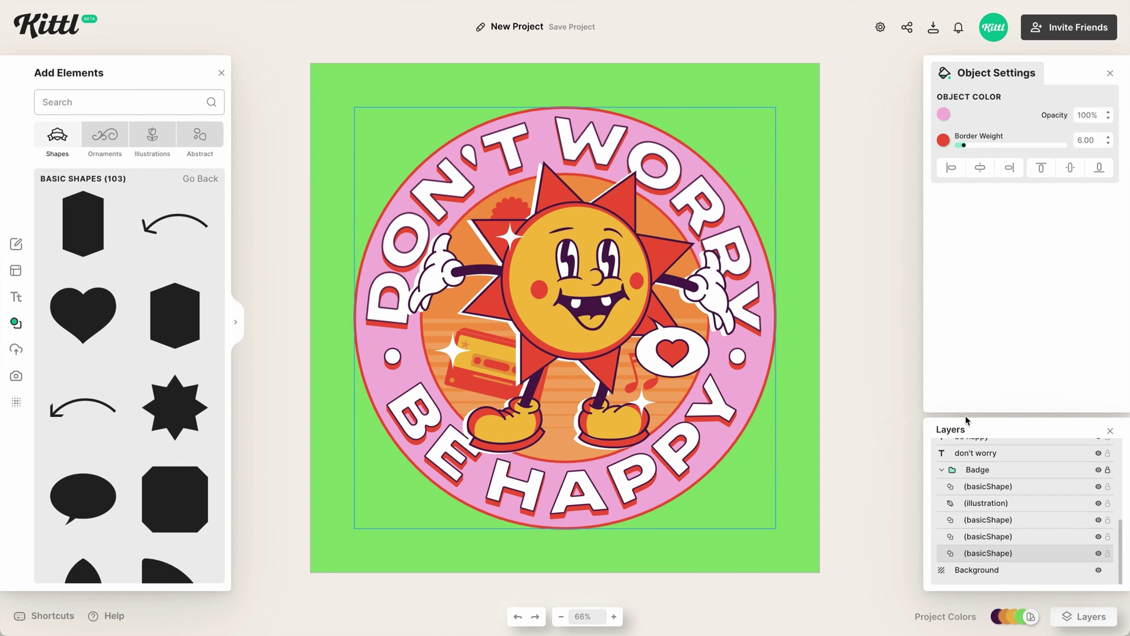
Remove the border of the bottommost circle in the Badge group and fill it white
left_click_drag(959, 149, 954, 145)
left_click(943, 113)
left_click(840, 356)
left_click(786, 535)
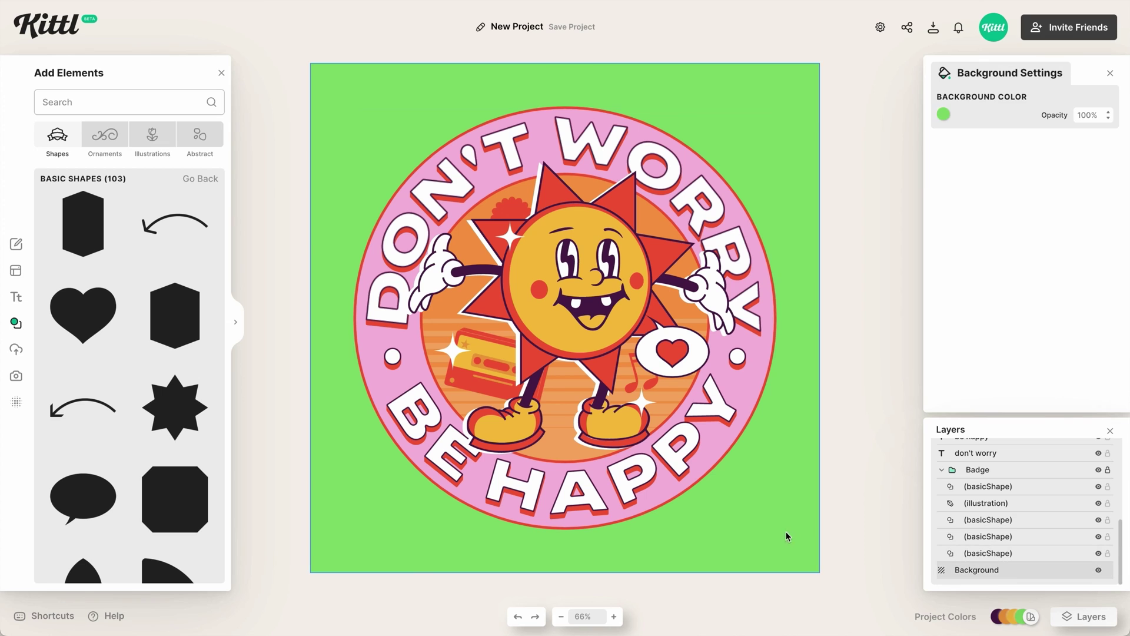
Enlarge the white circle evenly around its center so it forms a white sticker edge around the badge
left_click(1056, 553)
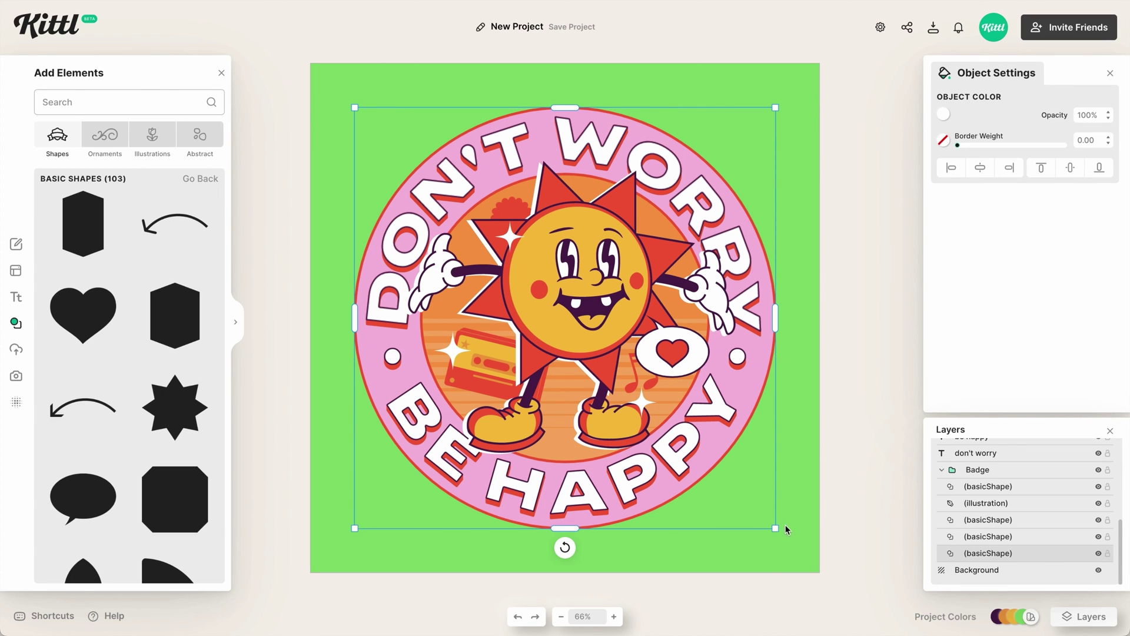
left_click_drag(778, 531, 789, 538)
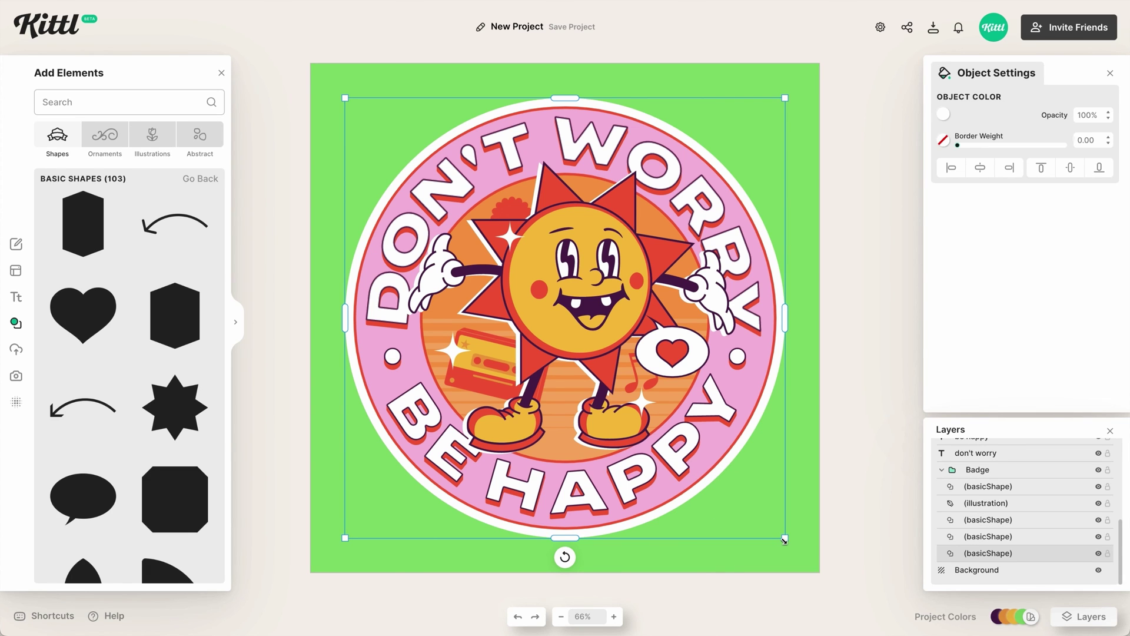
left_click_drag(784, 539, 788, 541)
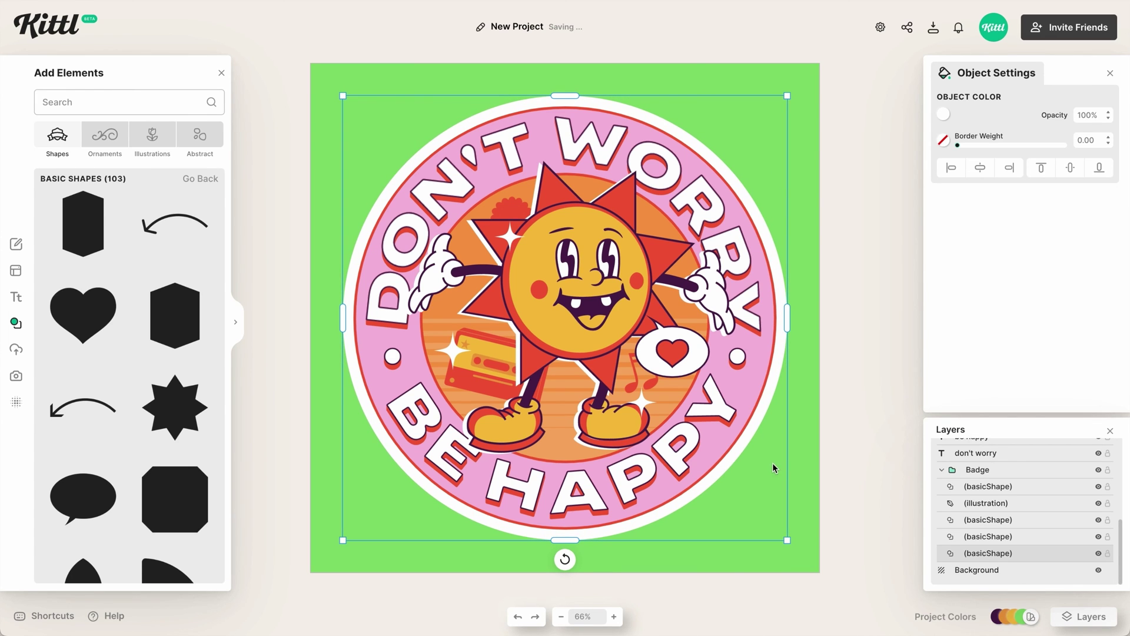
left_click(808, 515)
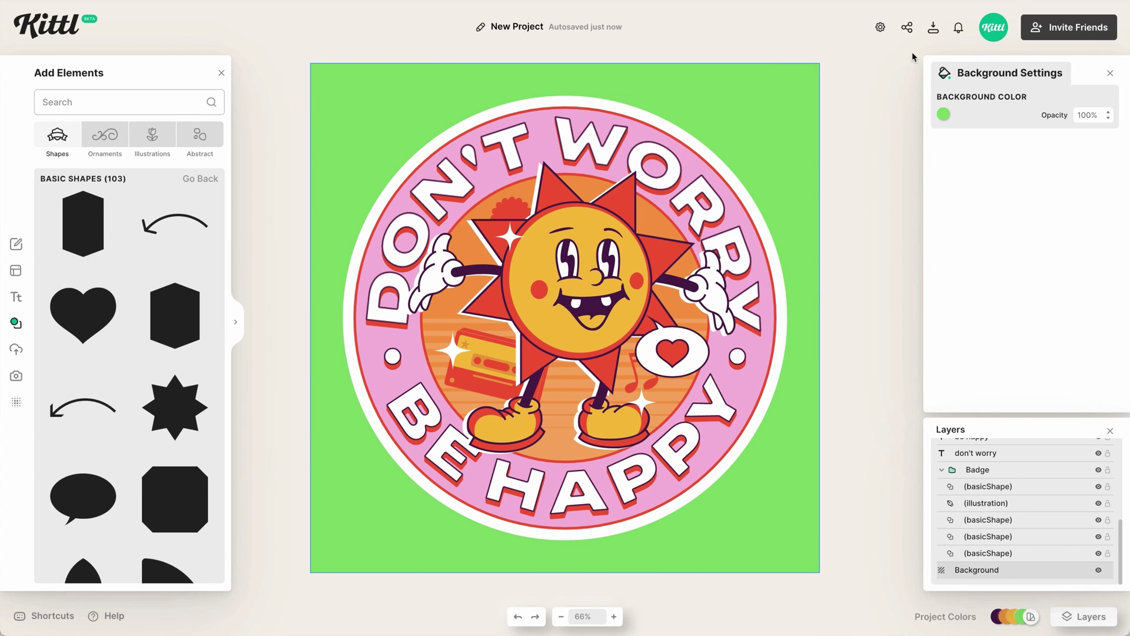
Open the download options and set the export size to 6.00 × 6.00 in
left_click(931, 34)
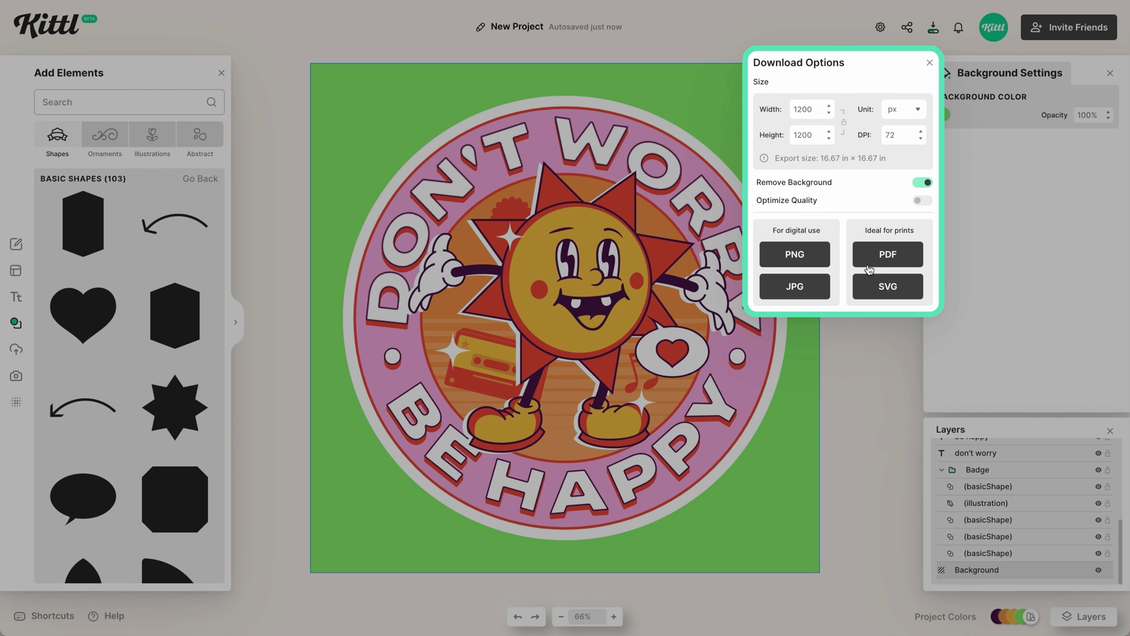
left_click(897, 111)
left_click(897, 148)
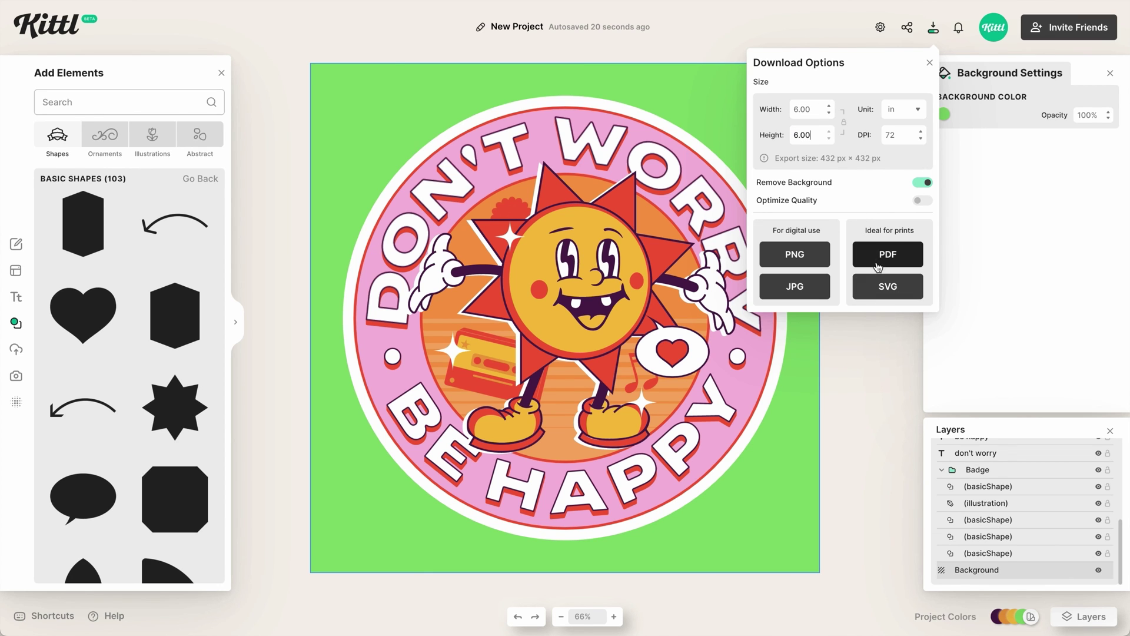
left_click(763, 535)
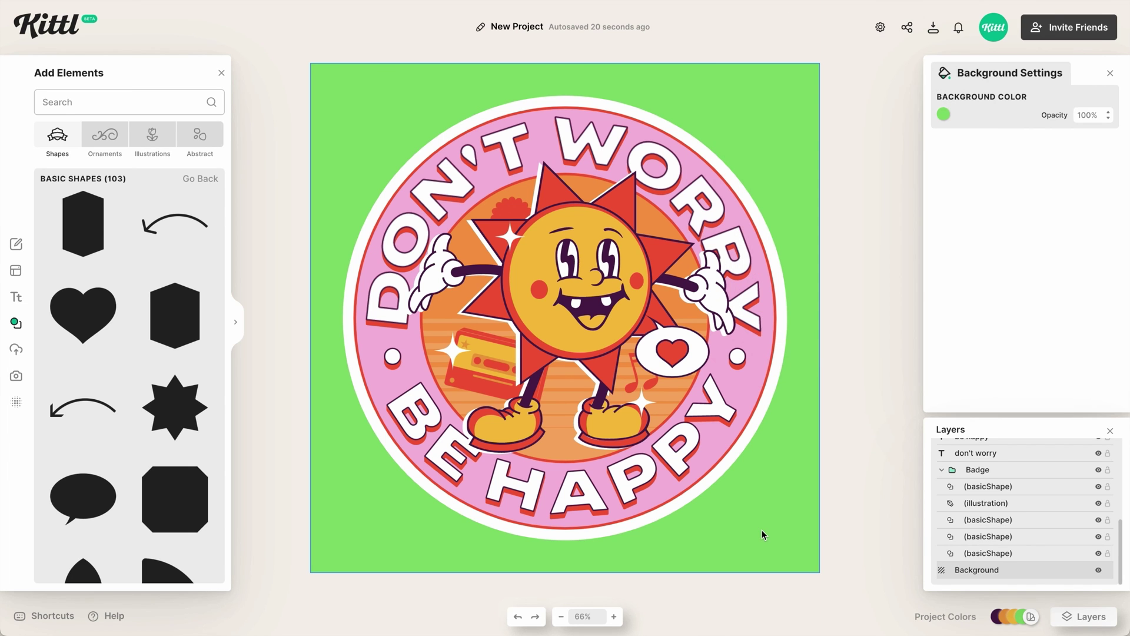
Select the whole badge artwork and scale it up from its center to fill the canvas
left_click_drag(792, 542, 365, 103)
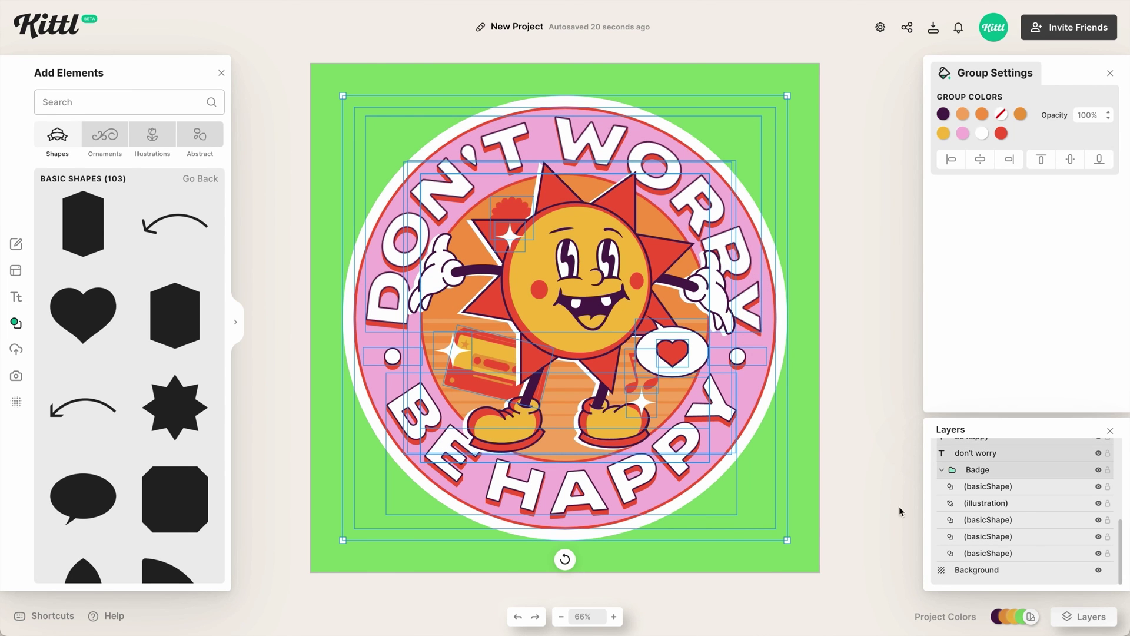
left_click_drag(789, 541, 826, 567)
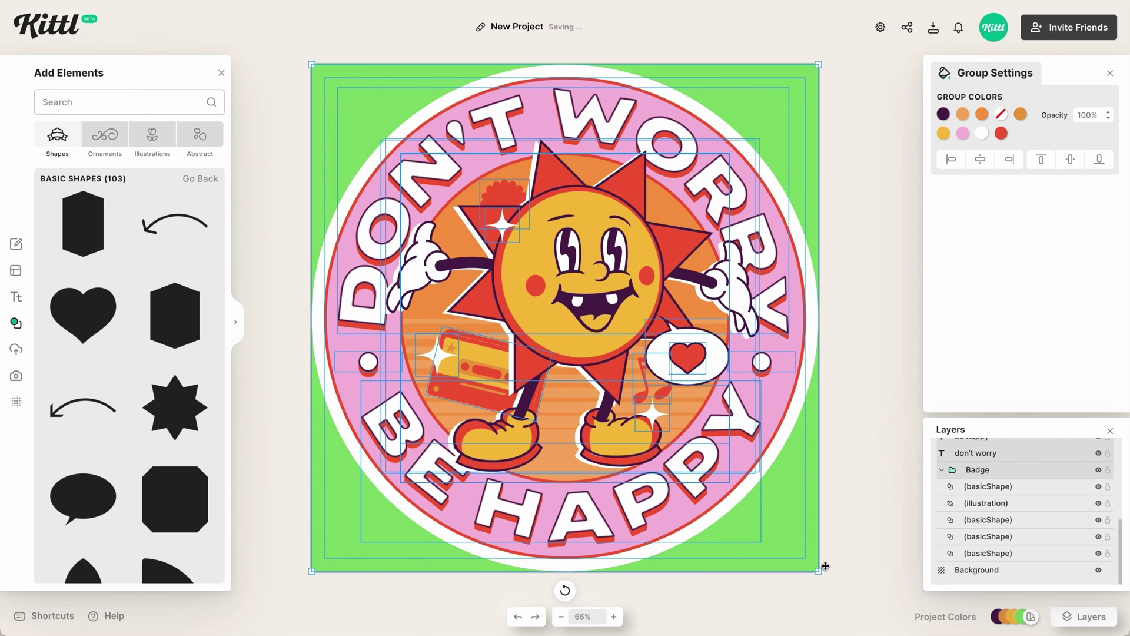